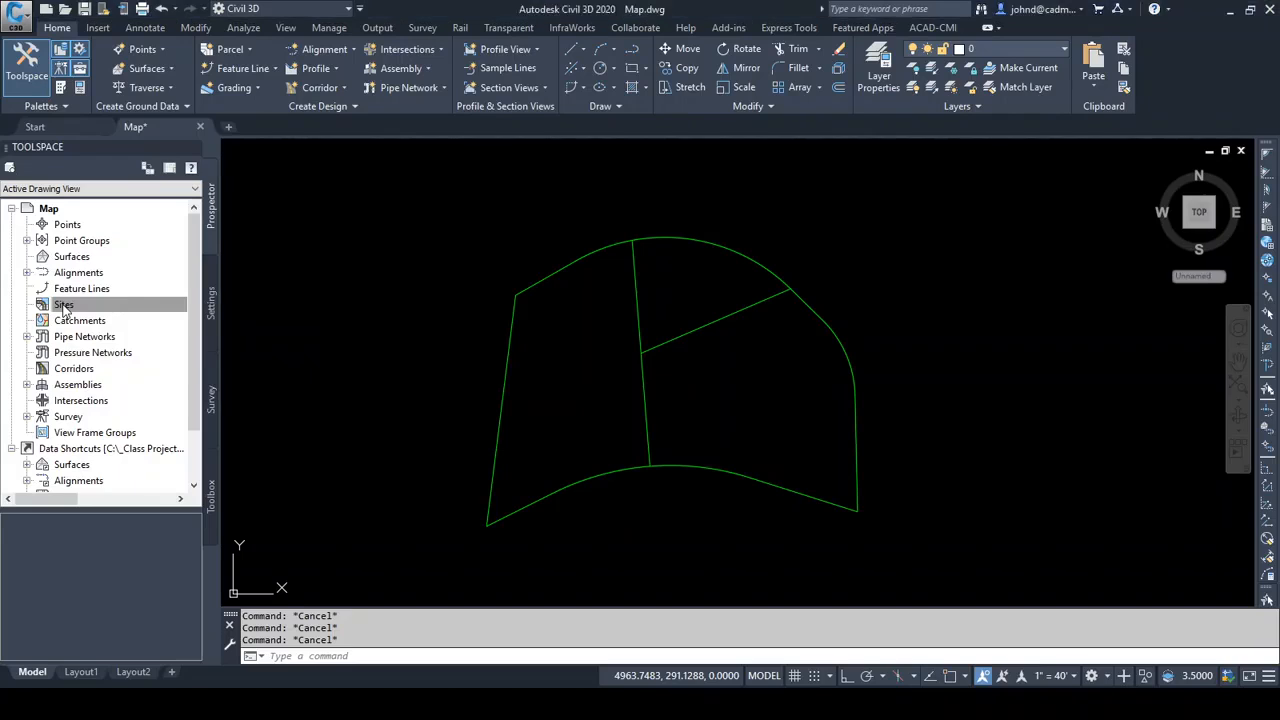
Create a new site in the drawing named "Residentail Site"
right_click(64, 306)
left_click(108, 316)
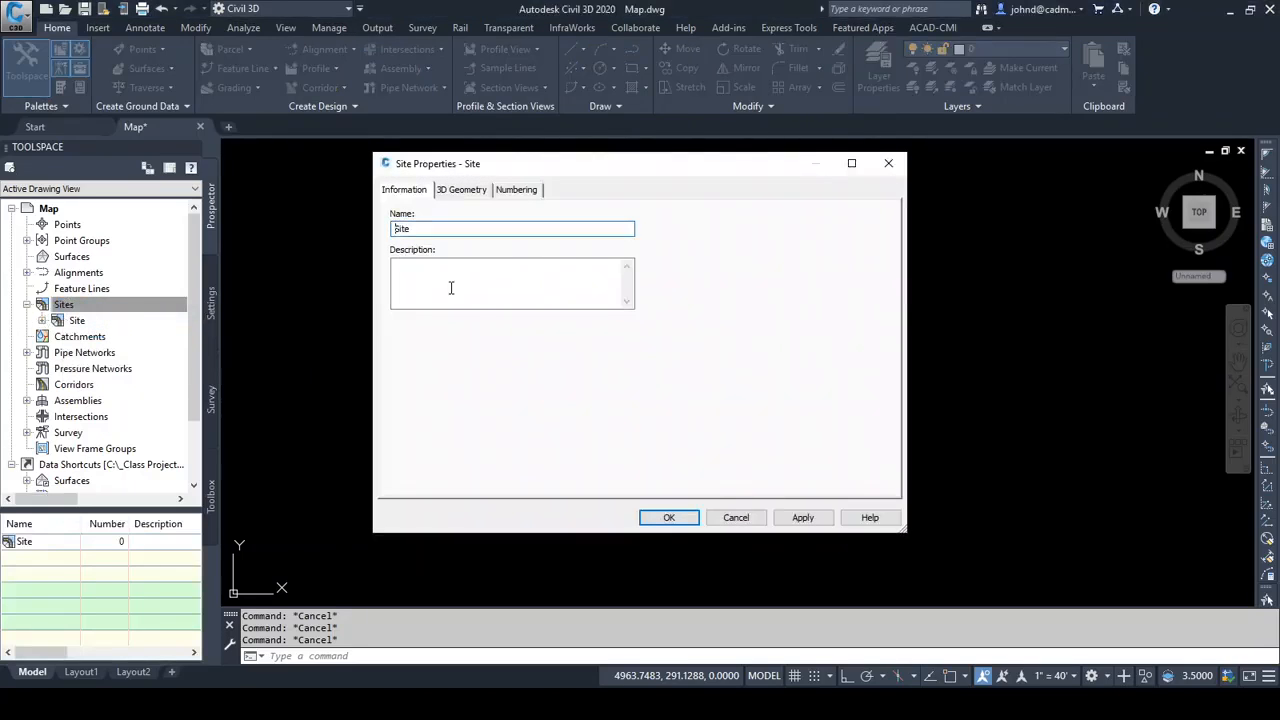
type("Residential")
left_click(668, 518)
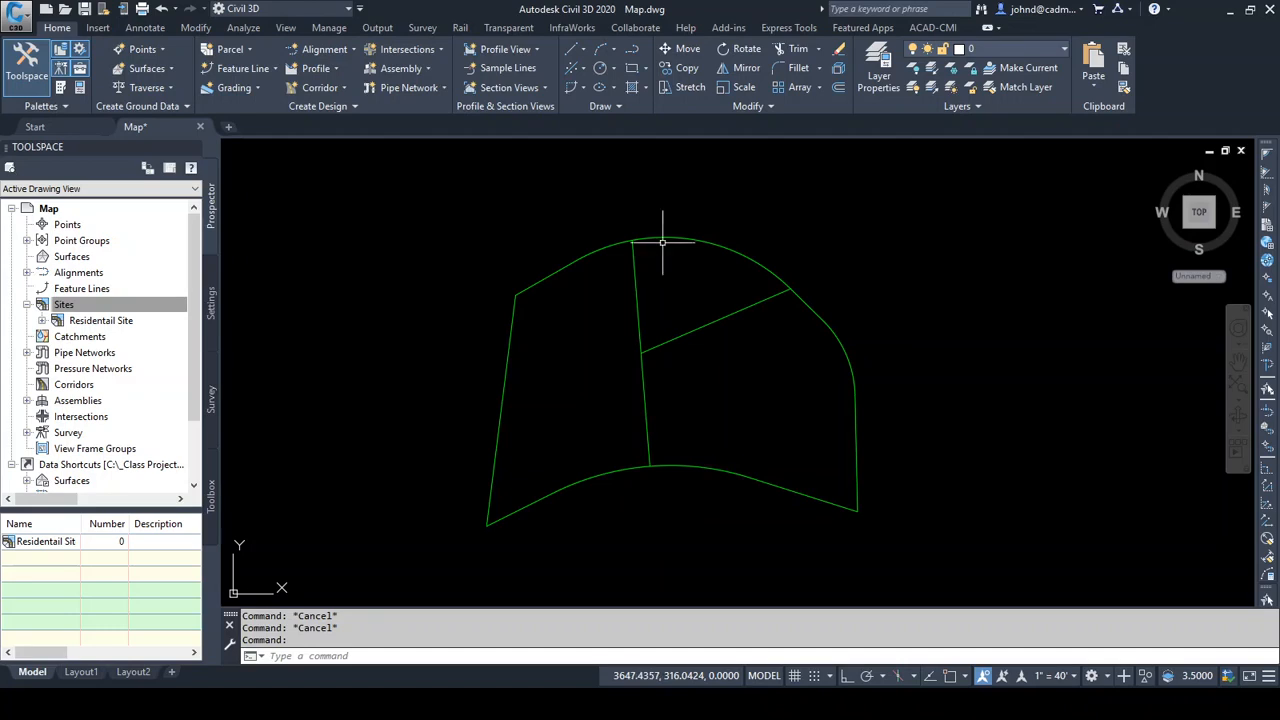
left_click(110, 304)
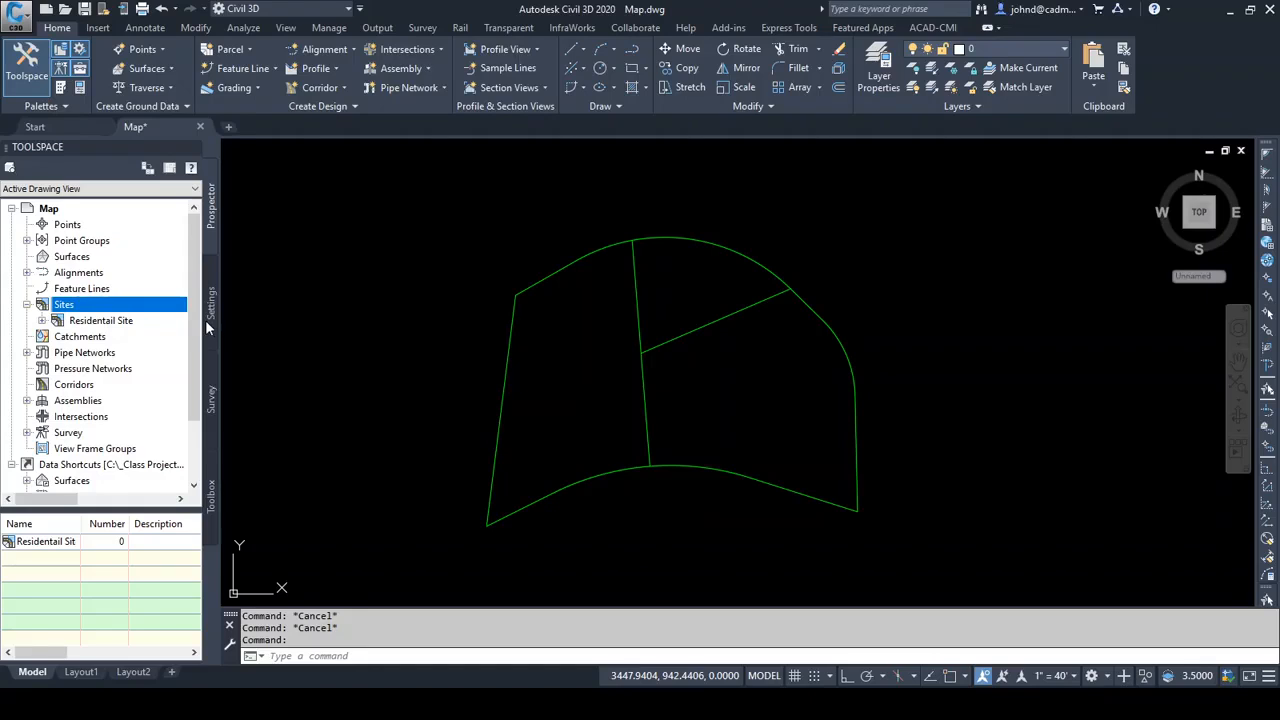
Start Create Parcel from Objects using all of the green boundary and interior lot linework
left_click(249, 47)
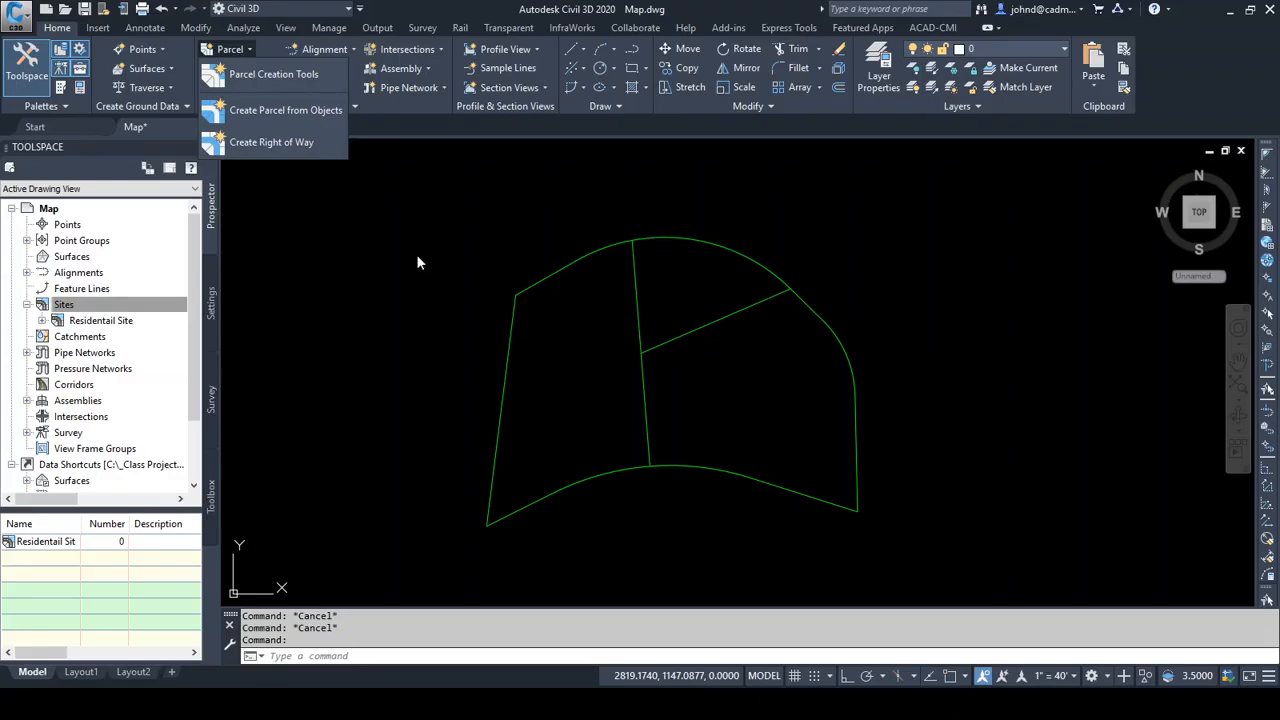
left_click(276, 111)
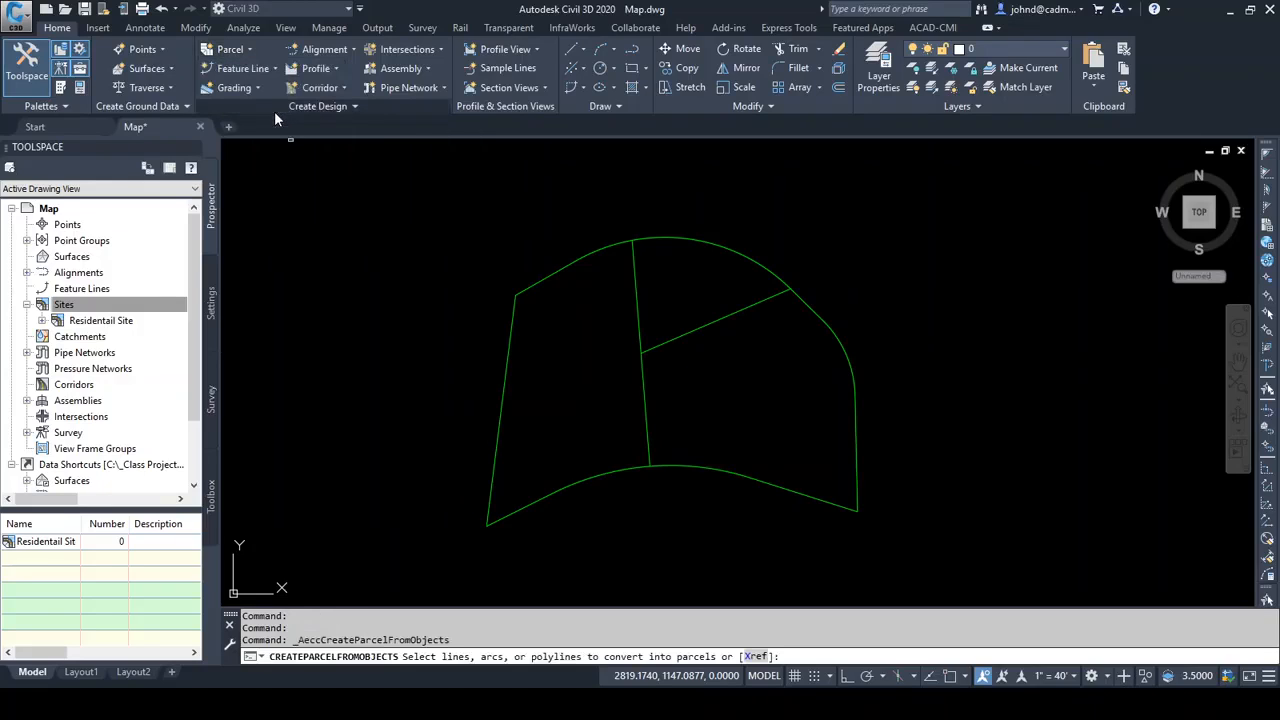
left_click(406, 206)
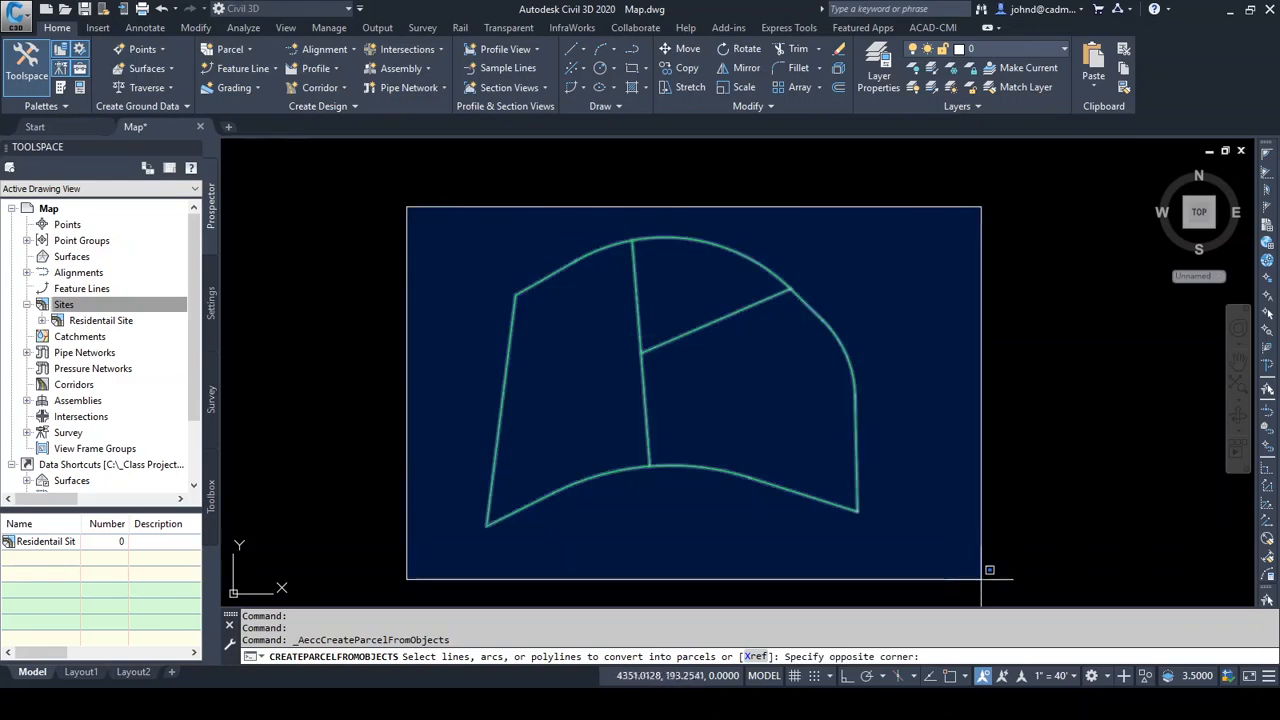
left_click(981, 566)
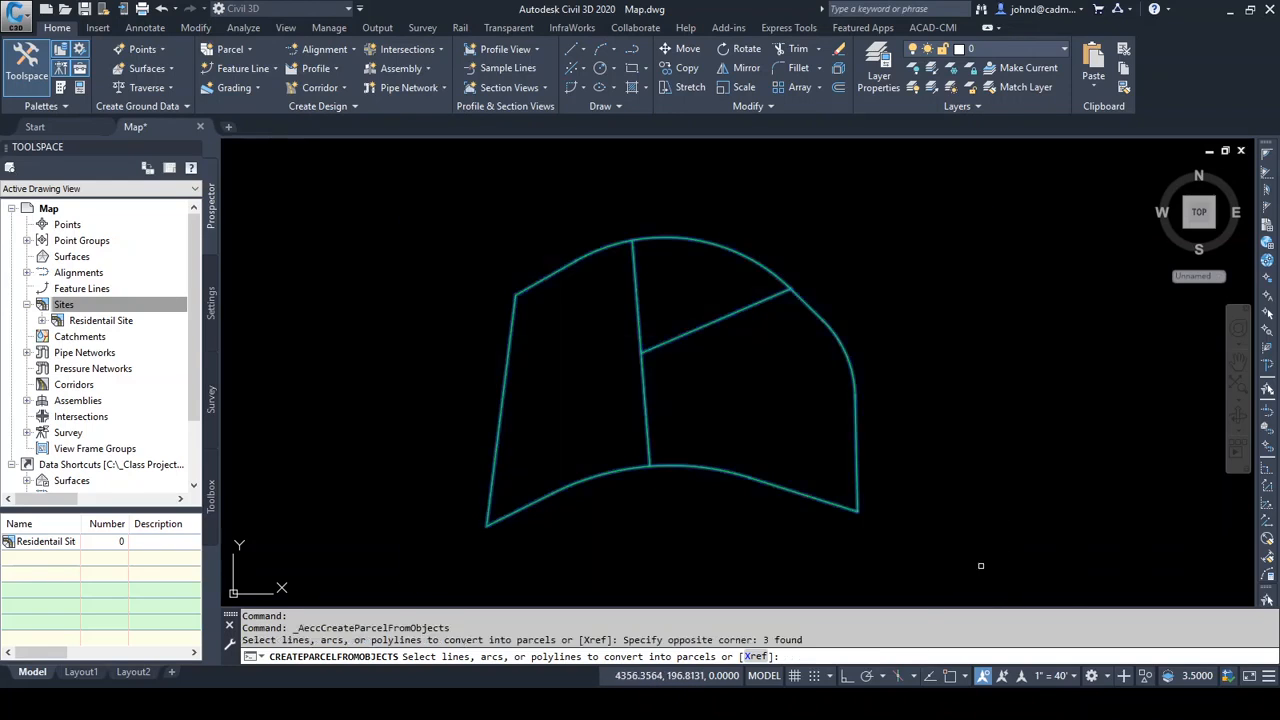
key("Return")
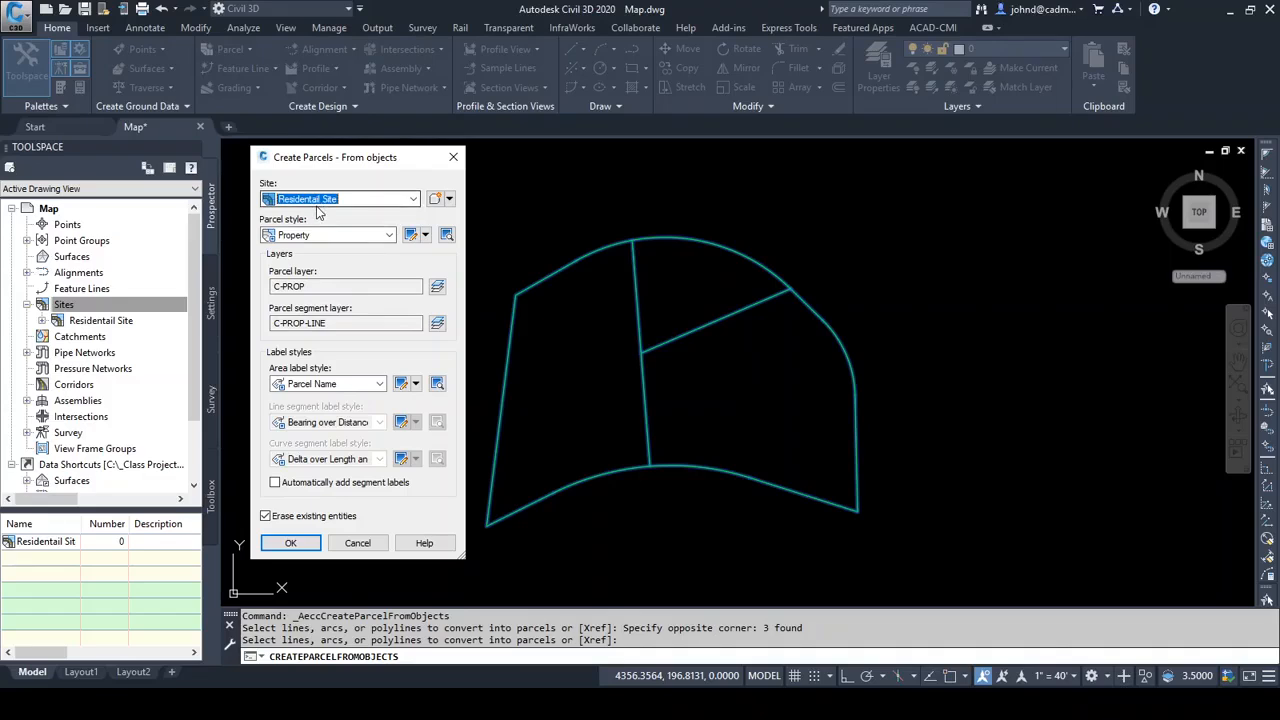
Keep Residentail Site as the parcels' site and set the area label style to Name Square Foot & Acres
left_click(412, 200)
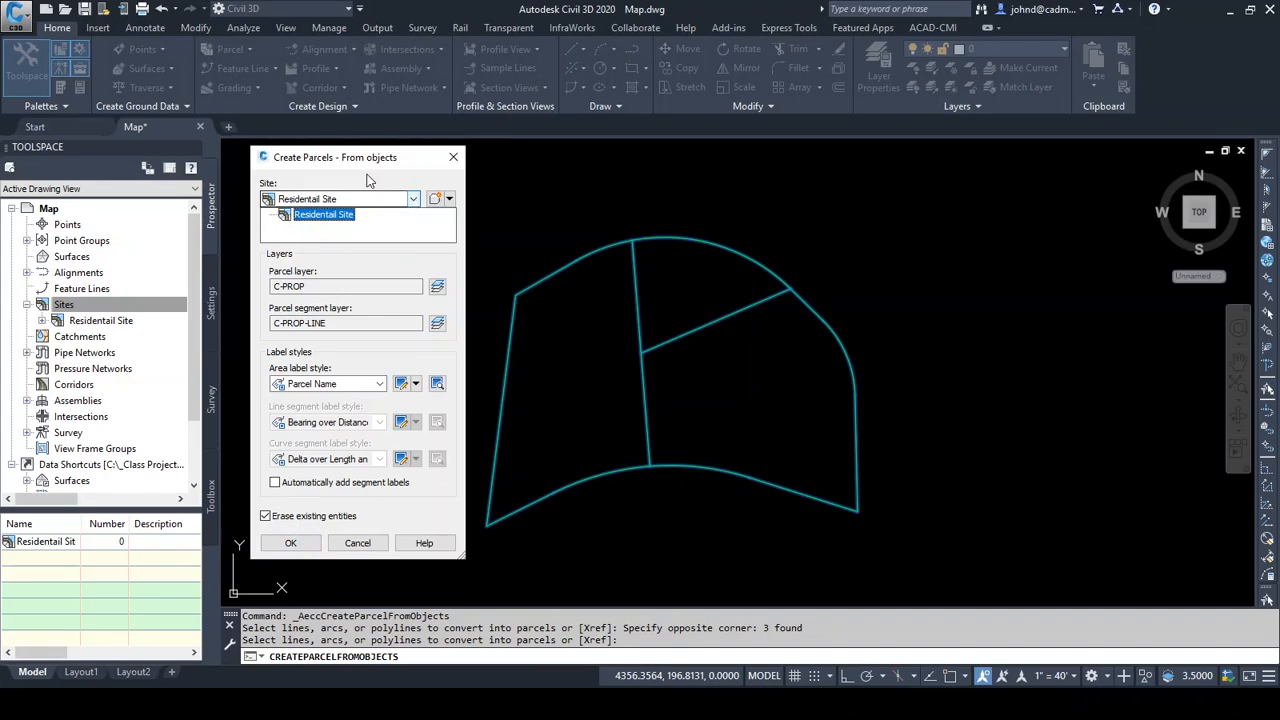
left_click(367, 180)
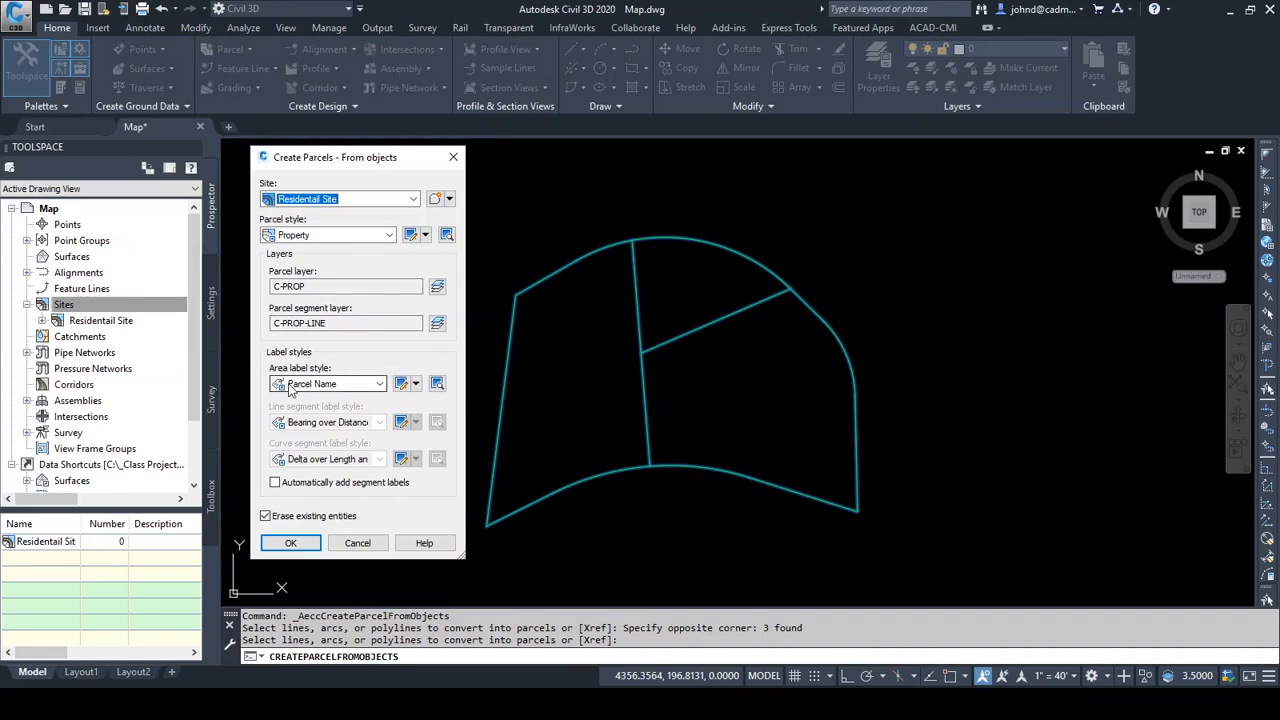
left_click(379, 389)
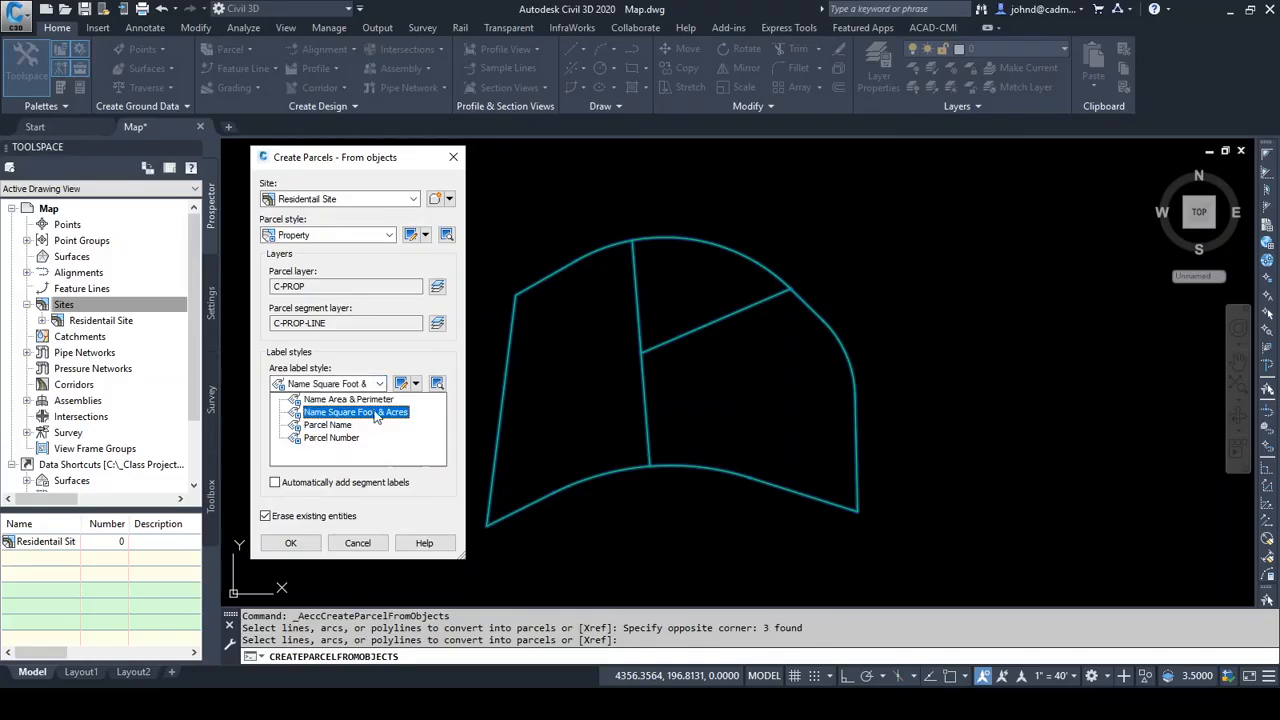
left_click(394, 413)
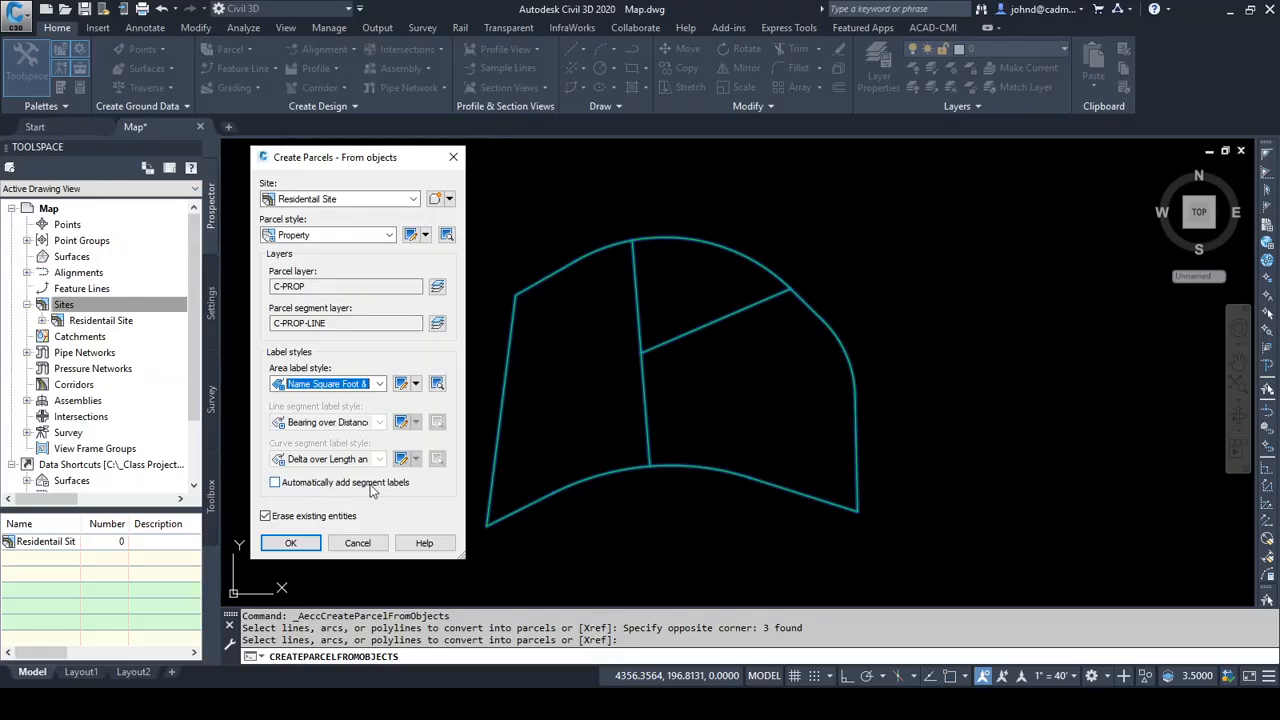
Create the parcels with automatic segment labels, using _CMI Bearing over Distance for lines and _CMI Distance-Radius and Delta for curves
left_click(275, 483)
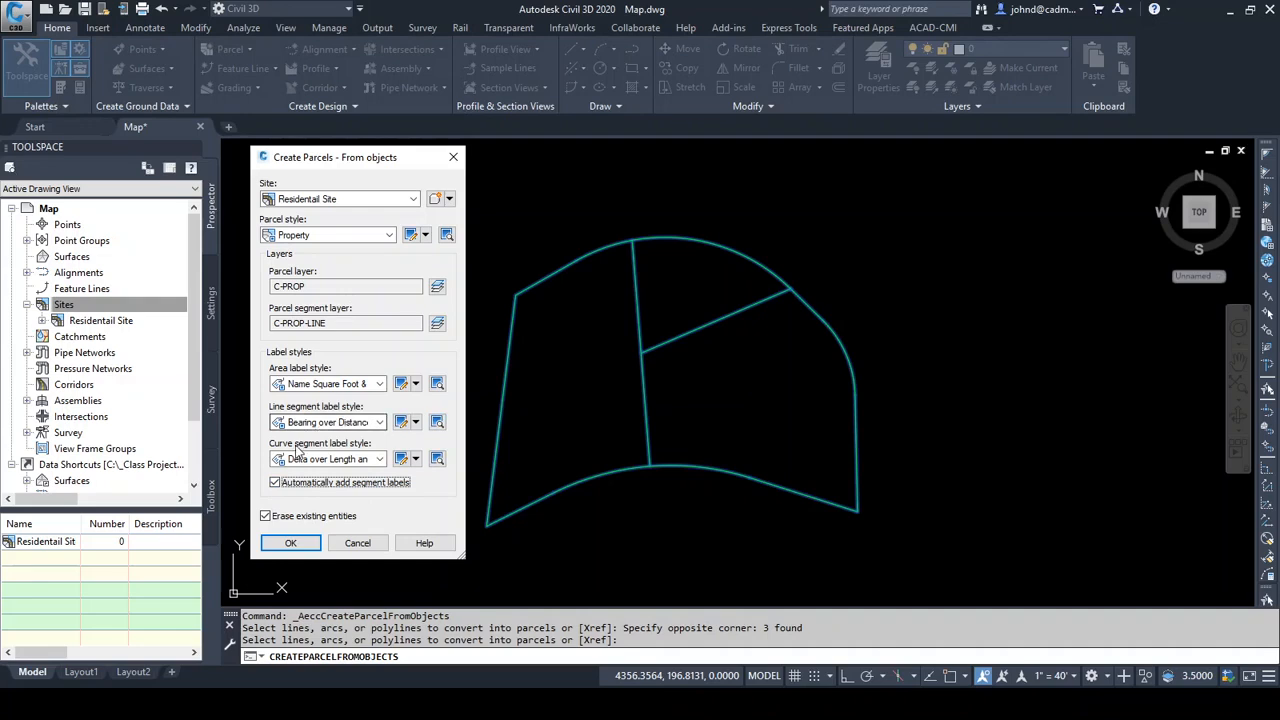
left_click(380, 423)
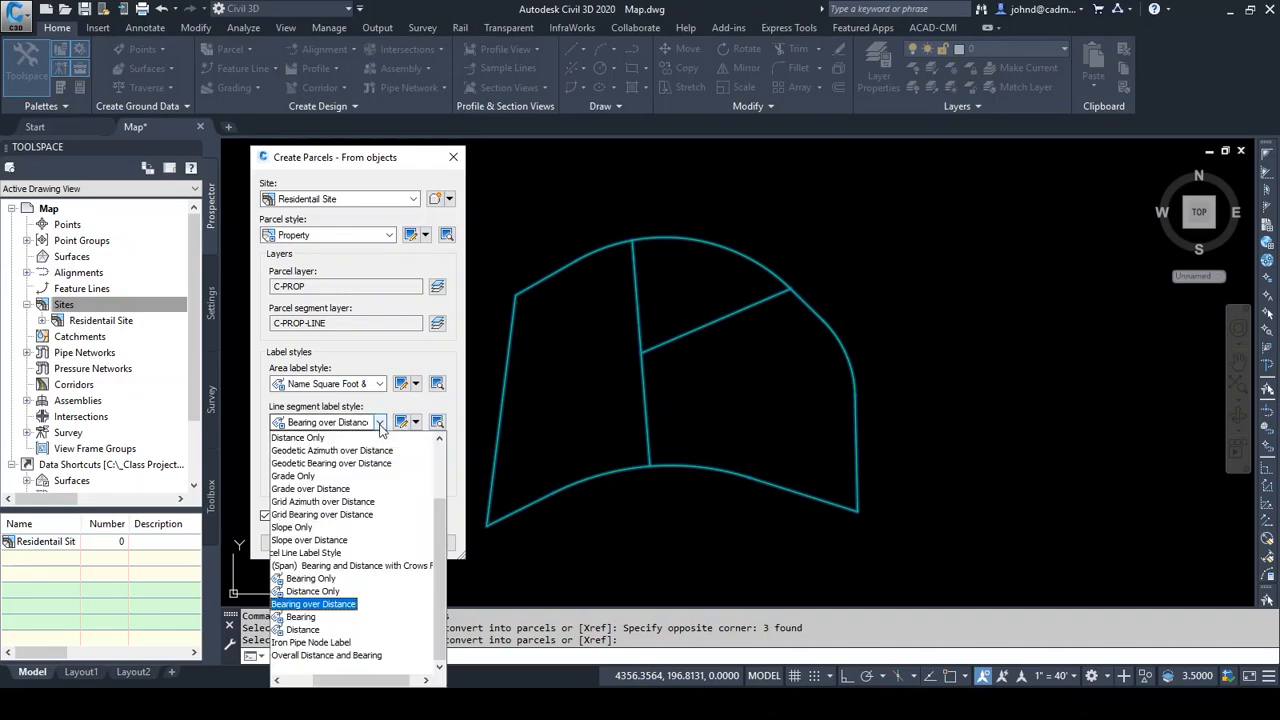
left_click_drag(439, 507, 440, 449)
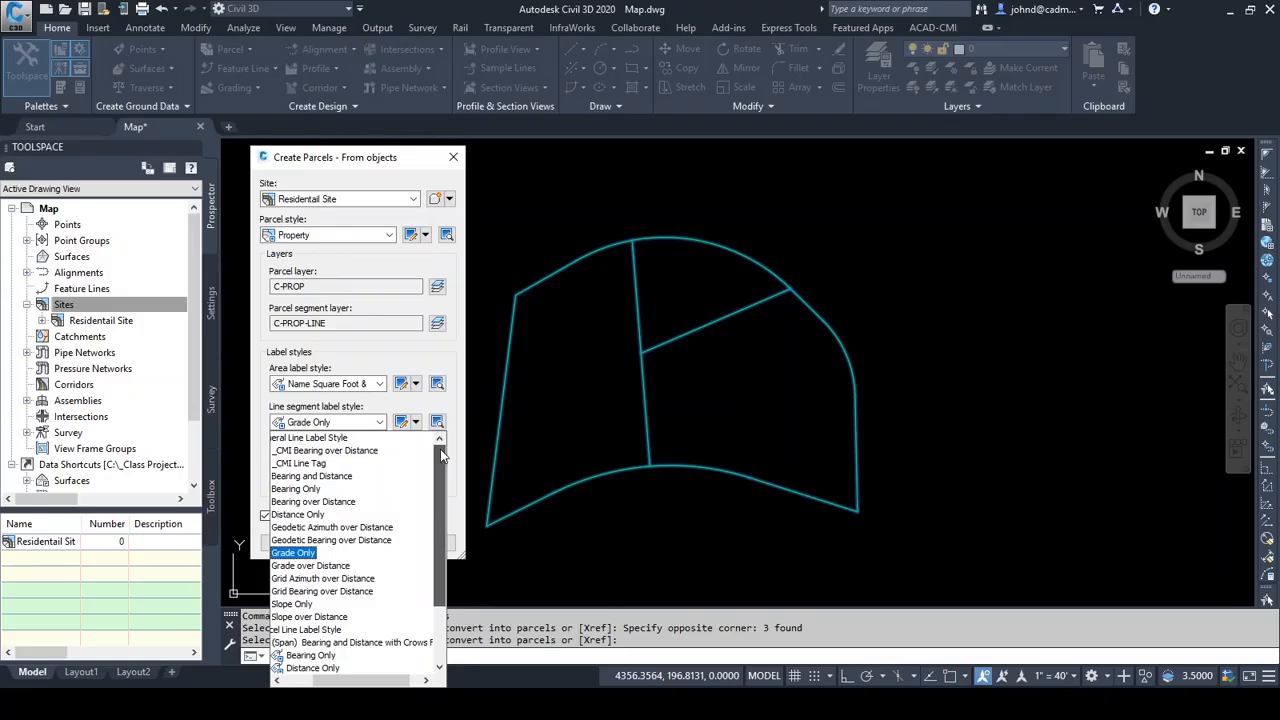
left_click(348, 452)
left_click(380, 459)
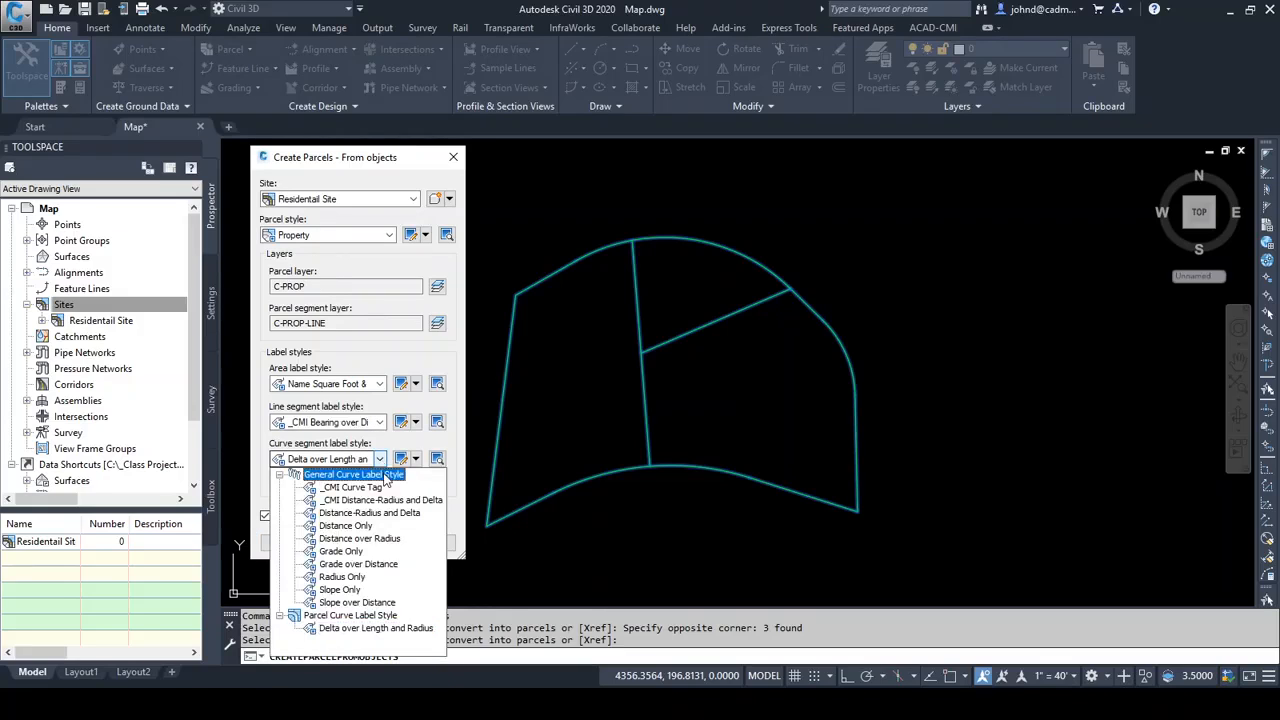
left_click(375, 500)
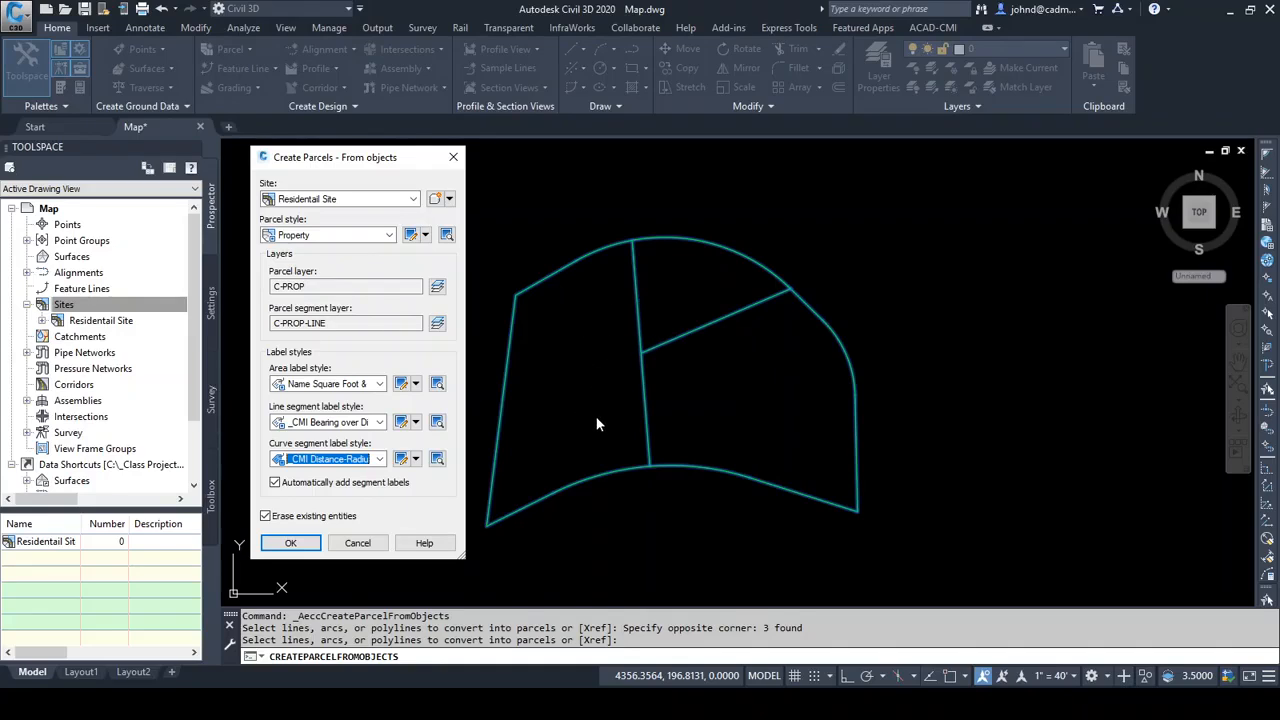
left_click(291, 545)
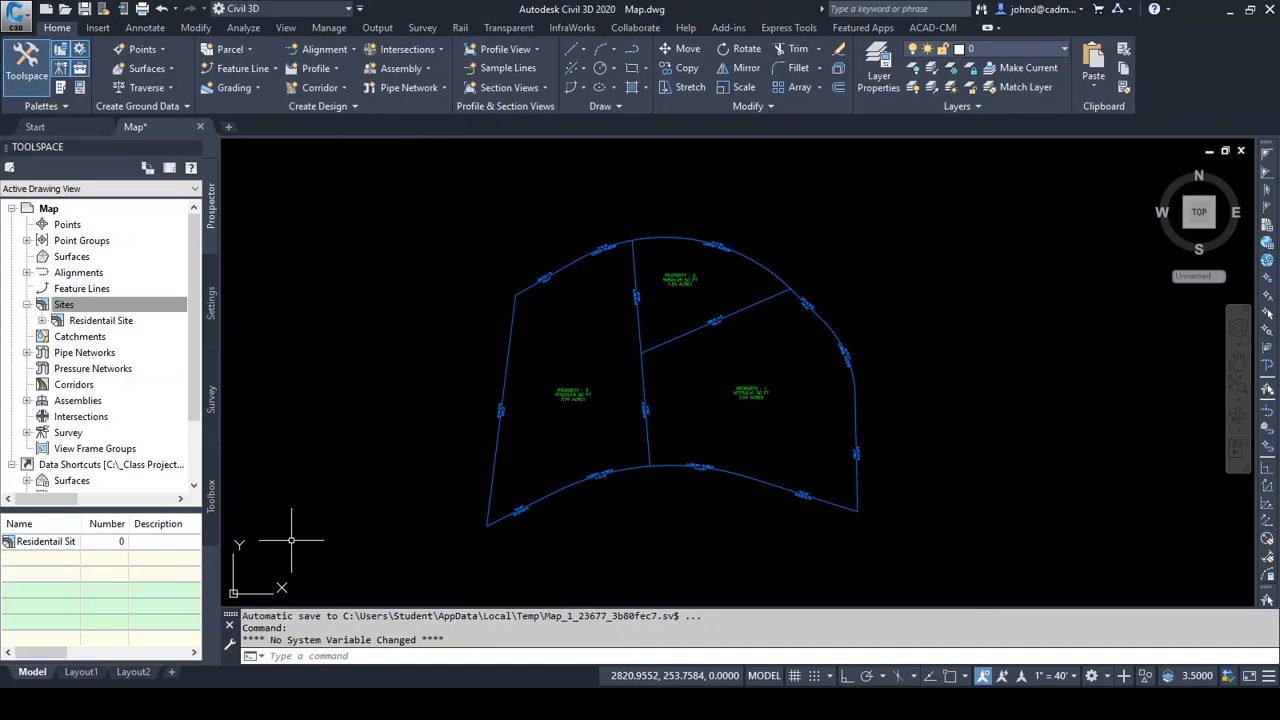
Examine the area labels and the line and curve segment labels of the new parcels
scroll(665, 322, "up", 2)
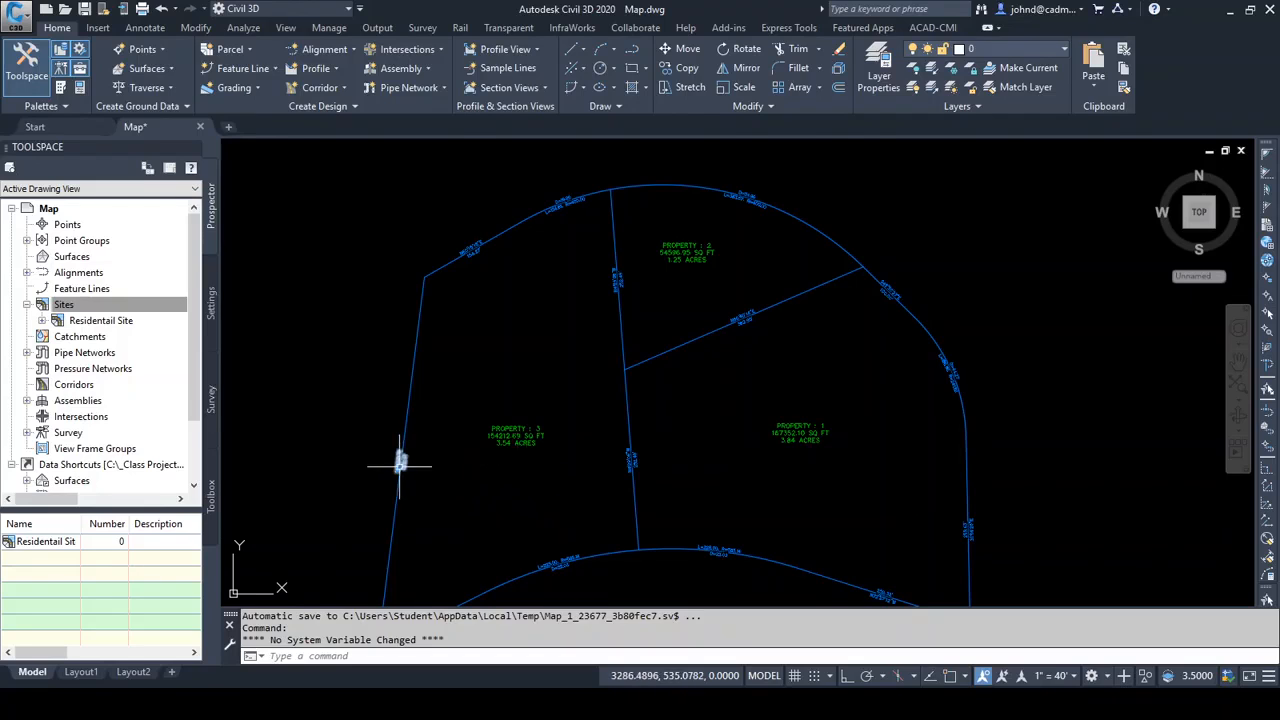
scroll(410, 445, "up", 2)
scroll(500, 518, "up", 2)
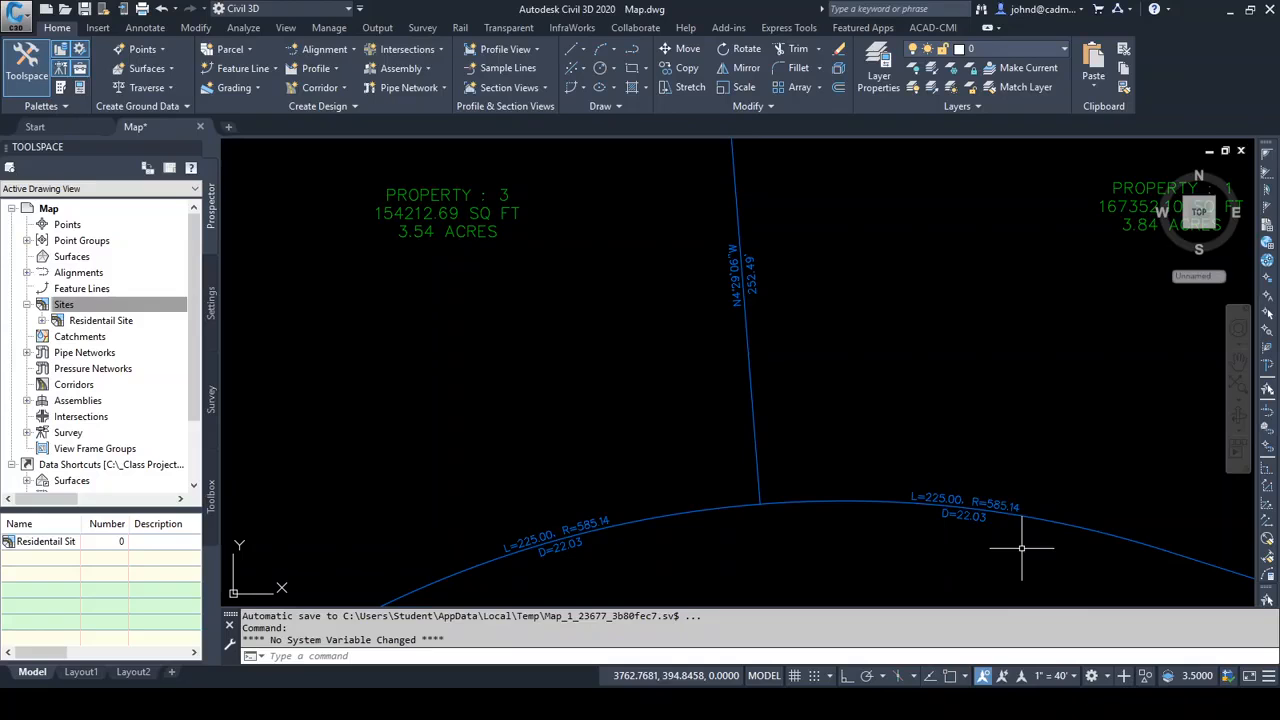
scroll(966, 371, "down", 3)
scroll(949, 334, "down", 2)
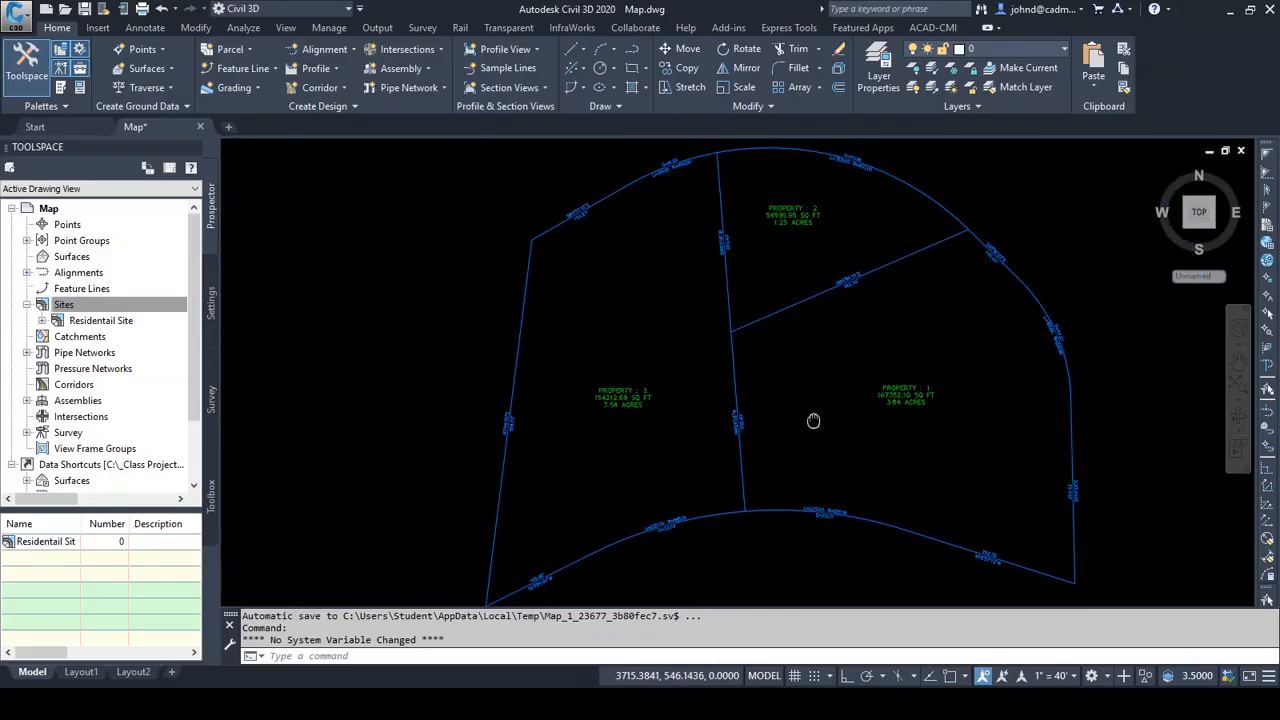
mouse_move(845, 367)
middle_mouse_down()
mouse_move(736, 389)
mouse_move(737, 366)
middle_mouse_up()
scroll(737, 380, "down", 2)
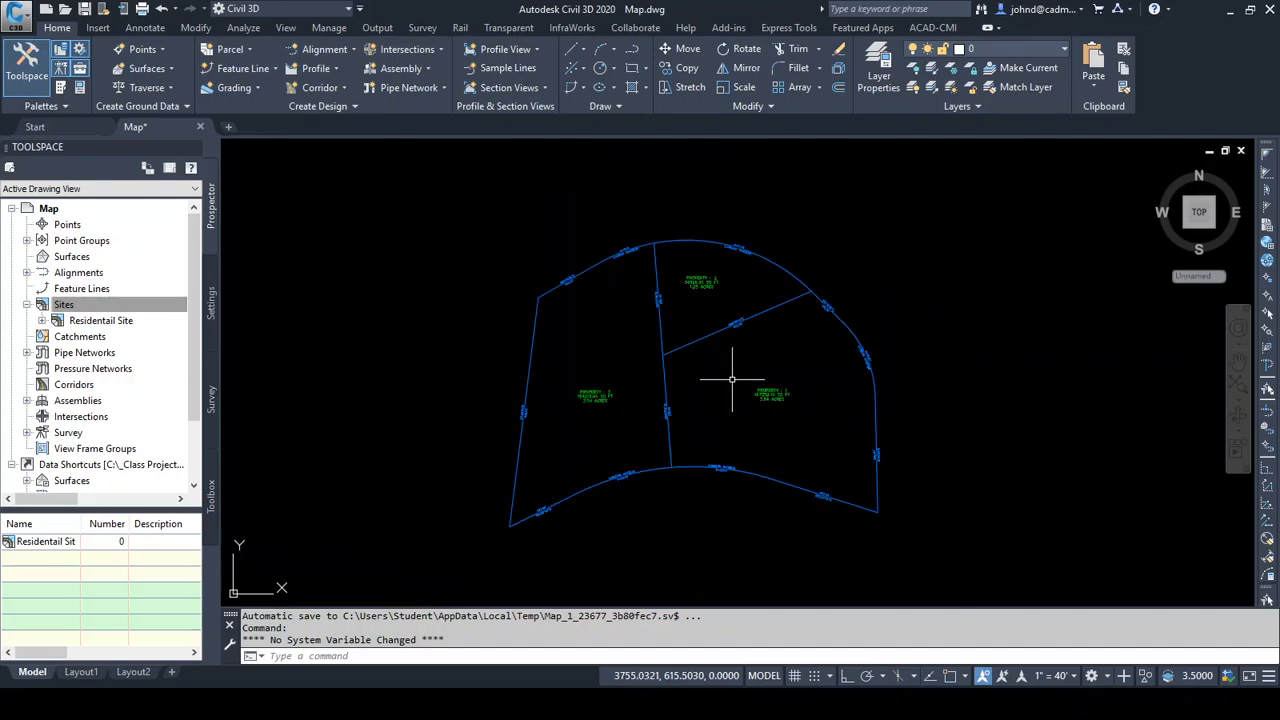
scroll(681, 354, "up", 2)
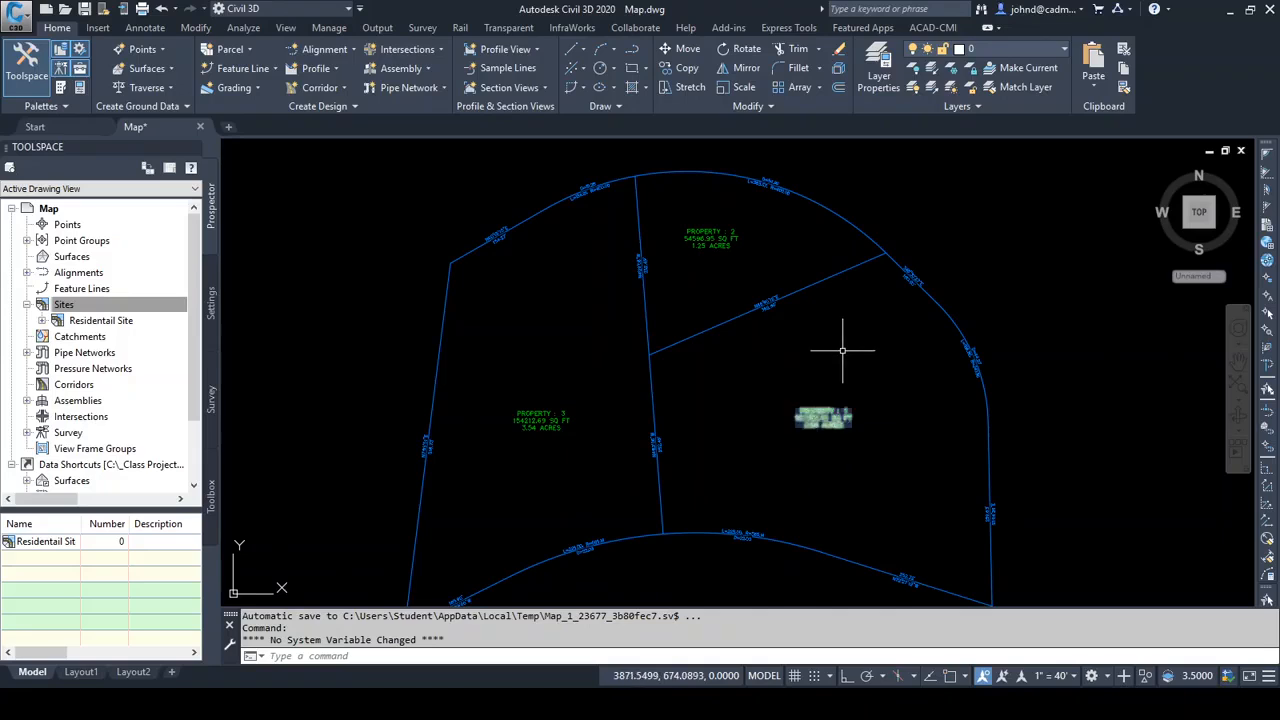
Stretch the outer end of the diagonal lot line off the boundary into the eastern parcel and inspect the area label
left_click(826, 278)
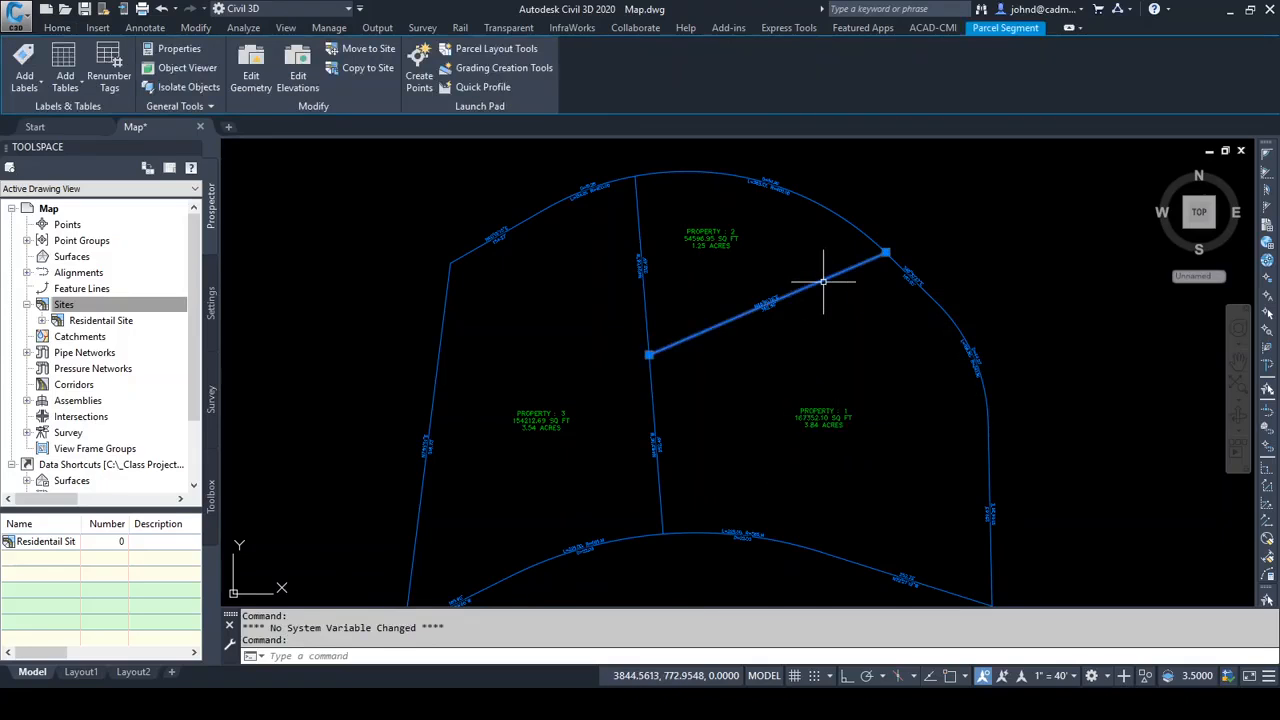
left_click(885, 253)
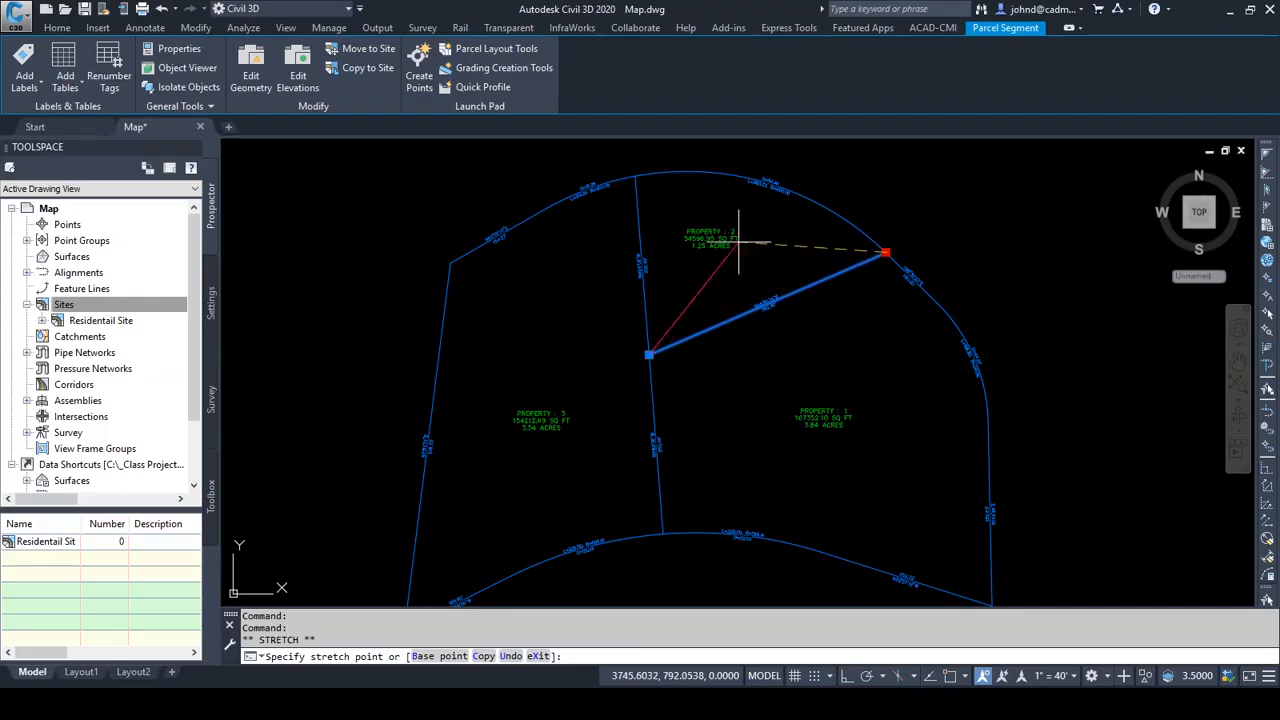
left_click(805, 337)
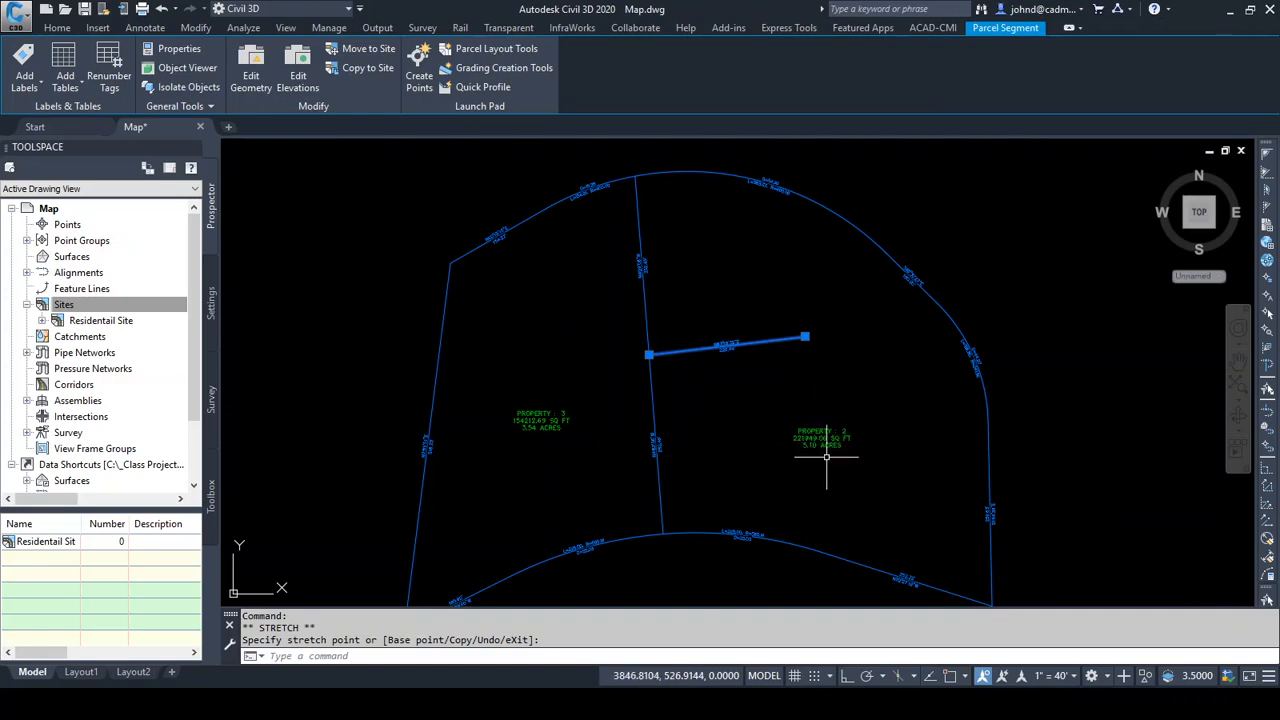
scroll(817, 455, "up", 4)
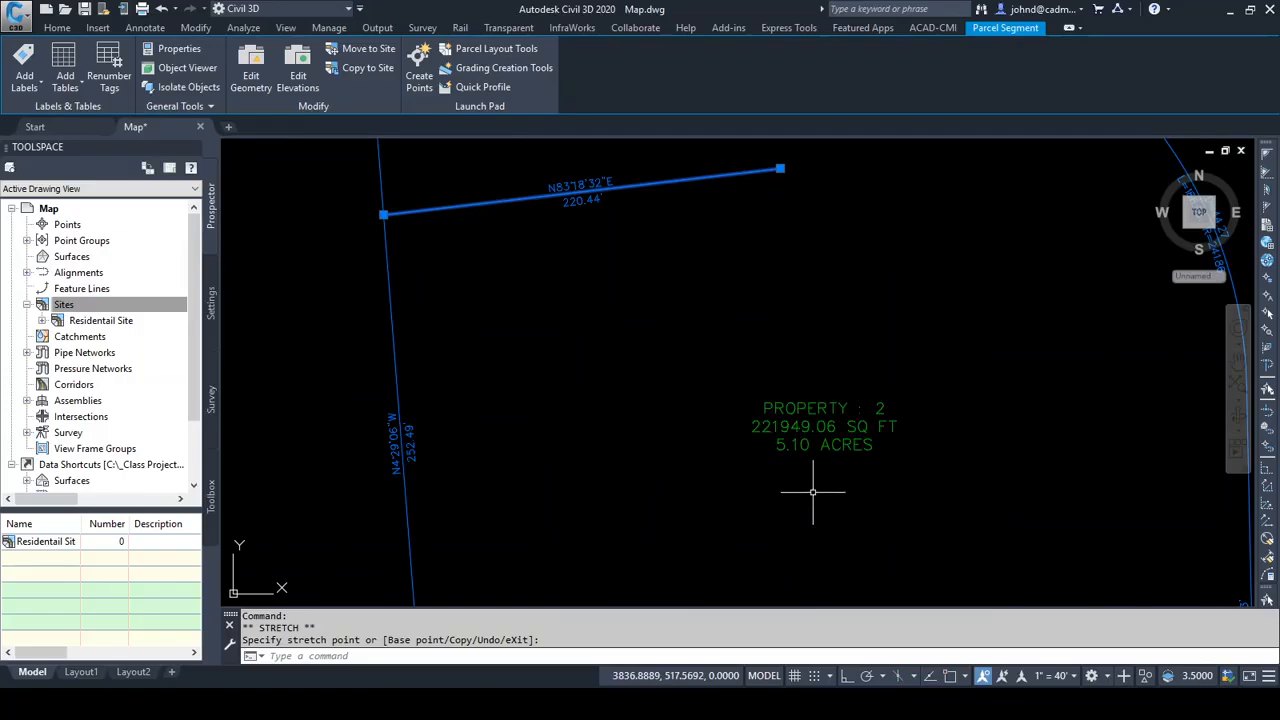
scroll(878, 302, "down", 4)
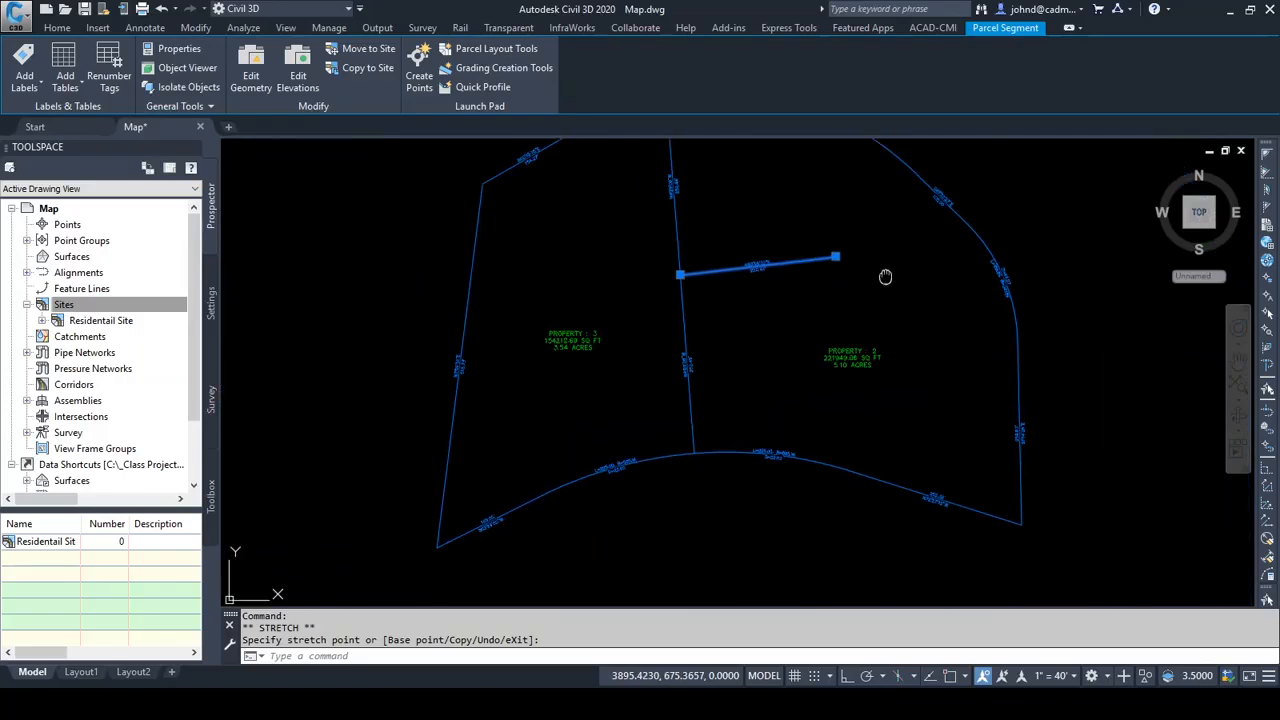
middle_click_drag(886, 277, 858, 336)
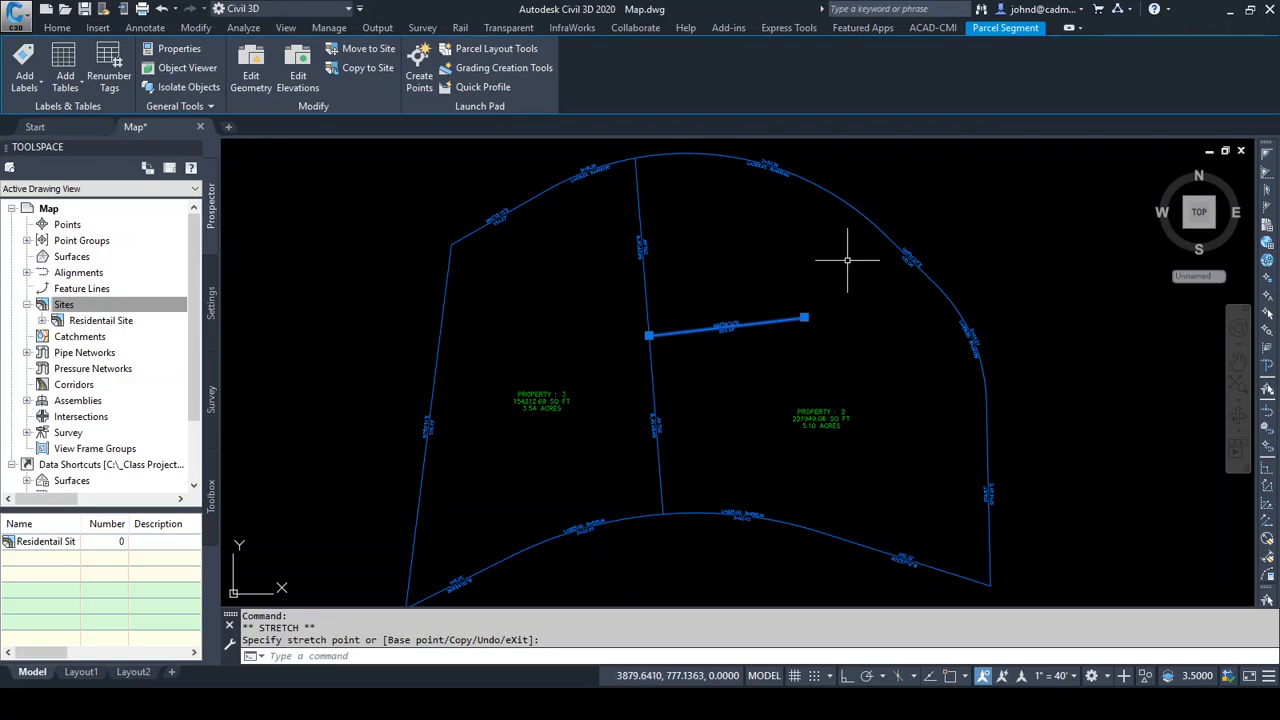
Stretch the loose end of the lot line back to the boundary using an endpoint snap, then check both adjoining parcels' area labels
left_click(804, 318)
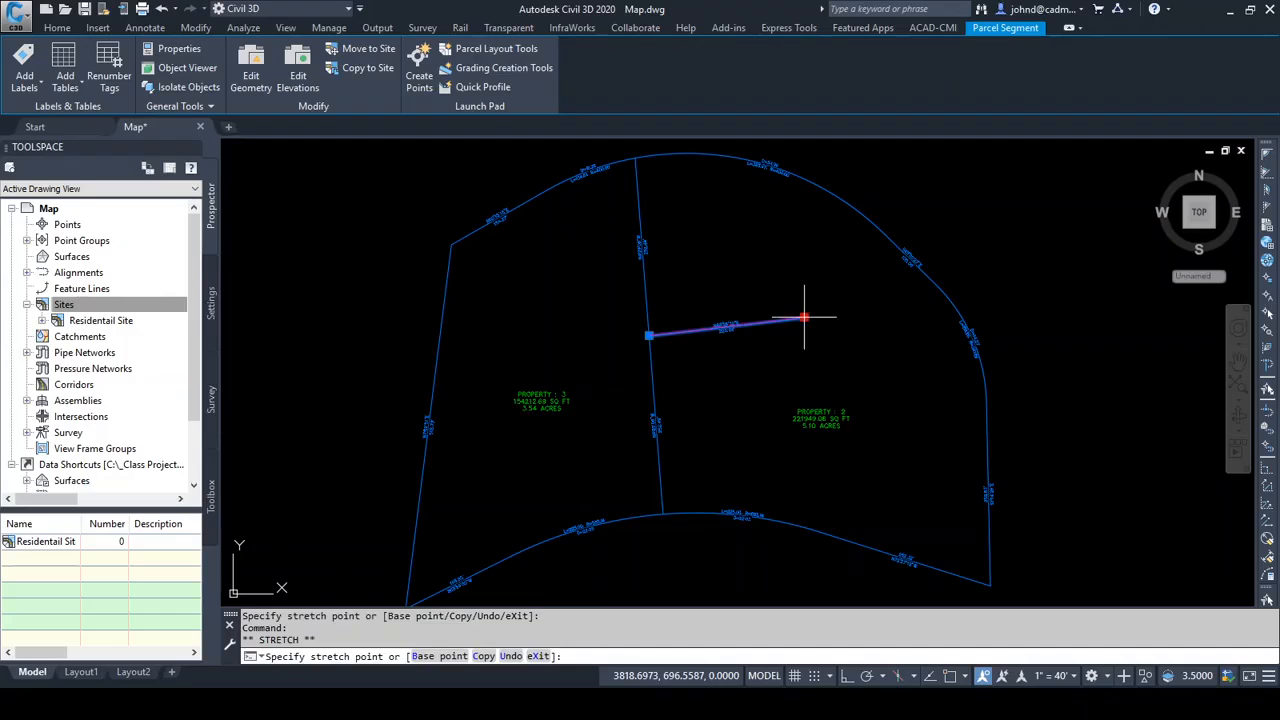
right_click(791, 273, "shift")
left_click(836, 378)
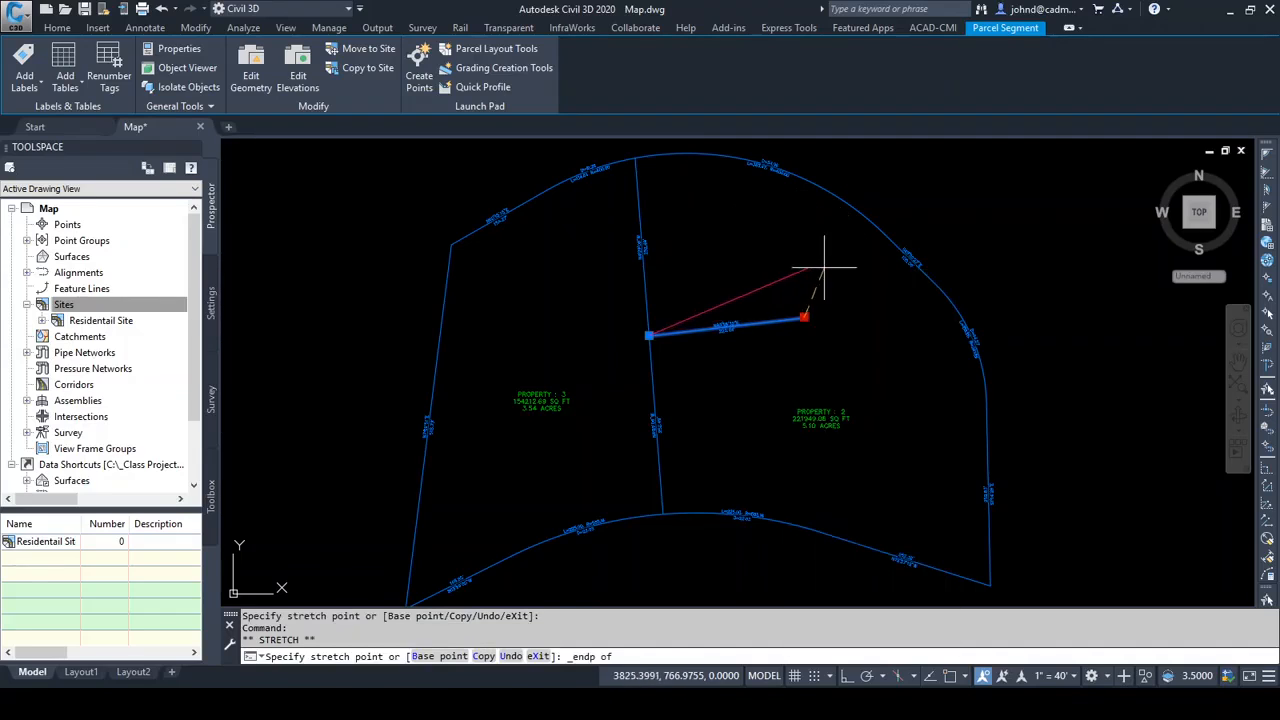
left_click(885, 233)
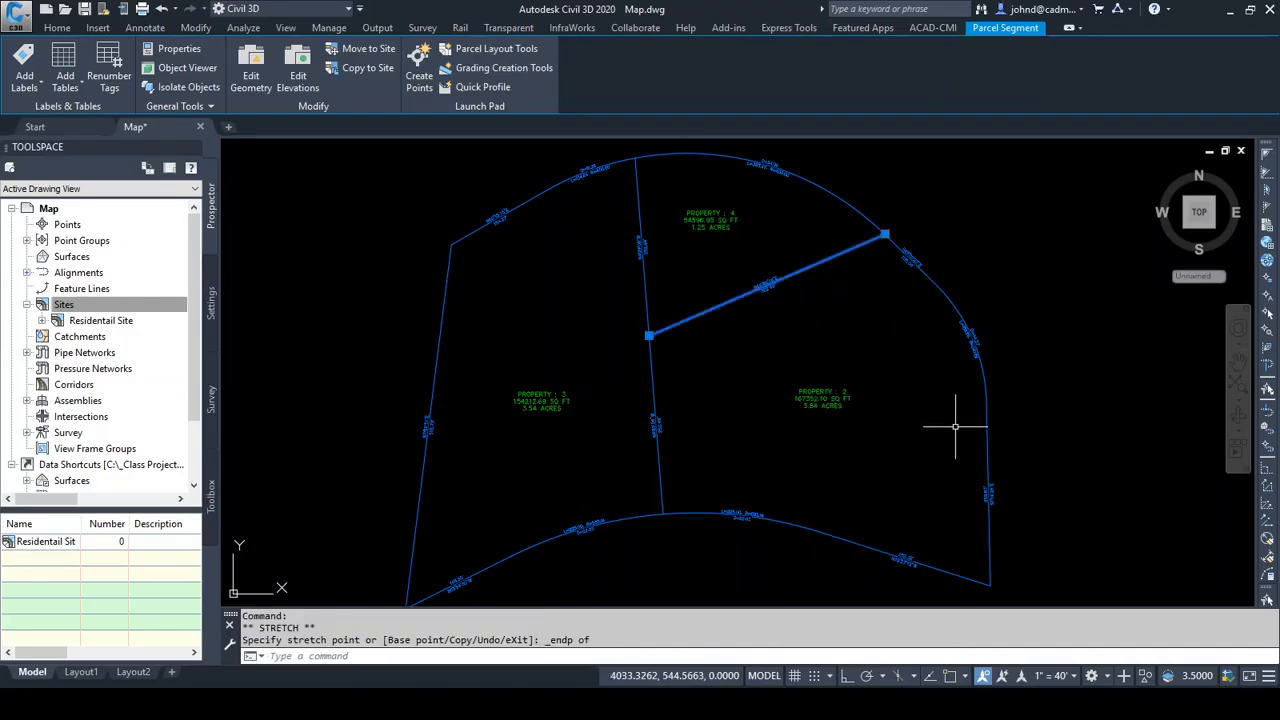
scroll(918, 443, "up", 3)
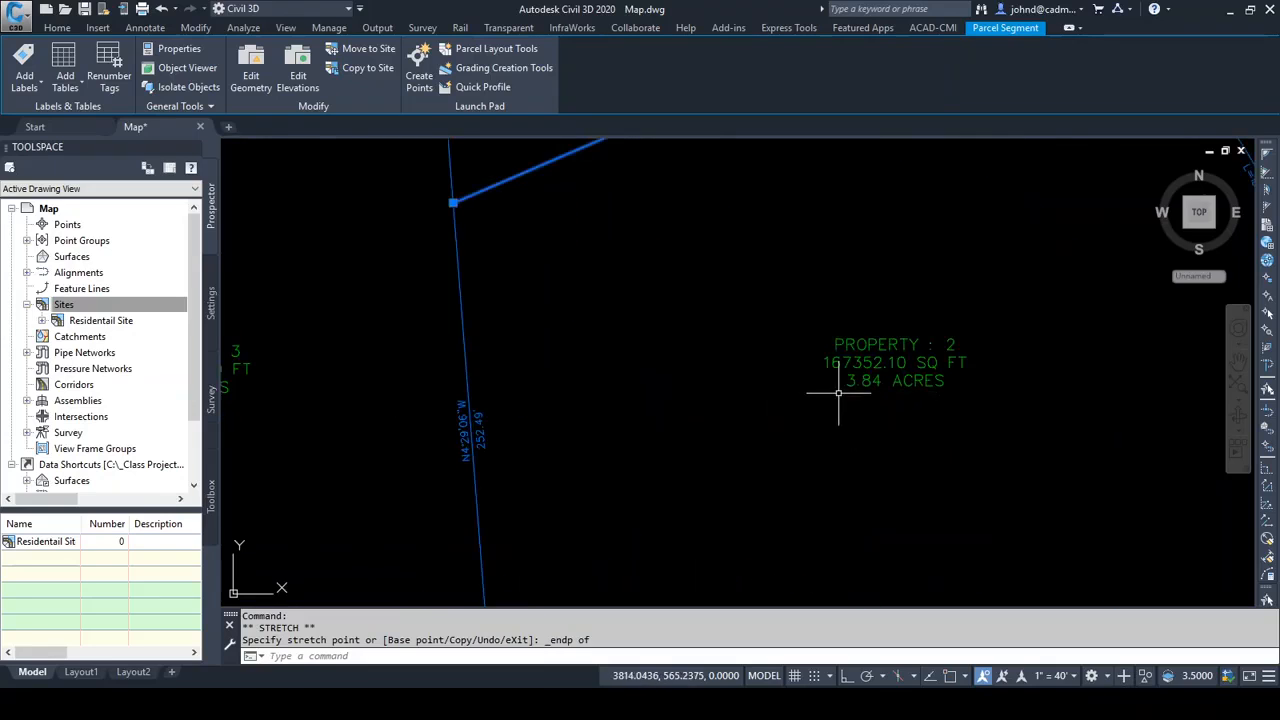
scroll(891, 478, "down", 4)
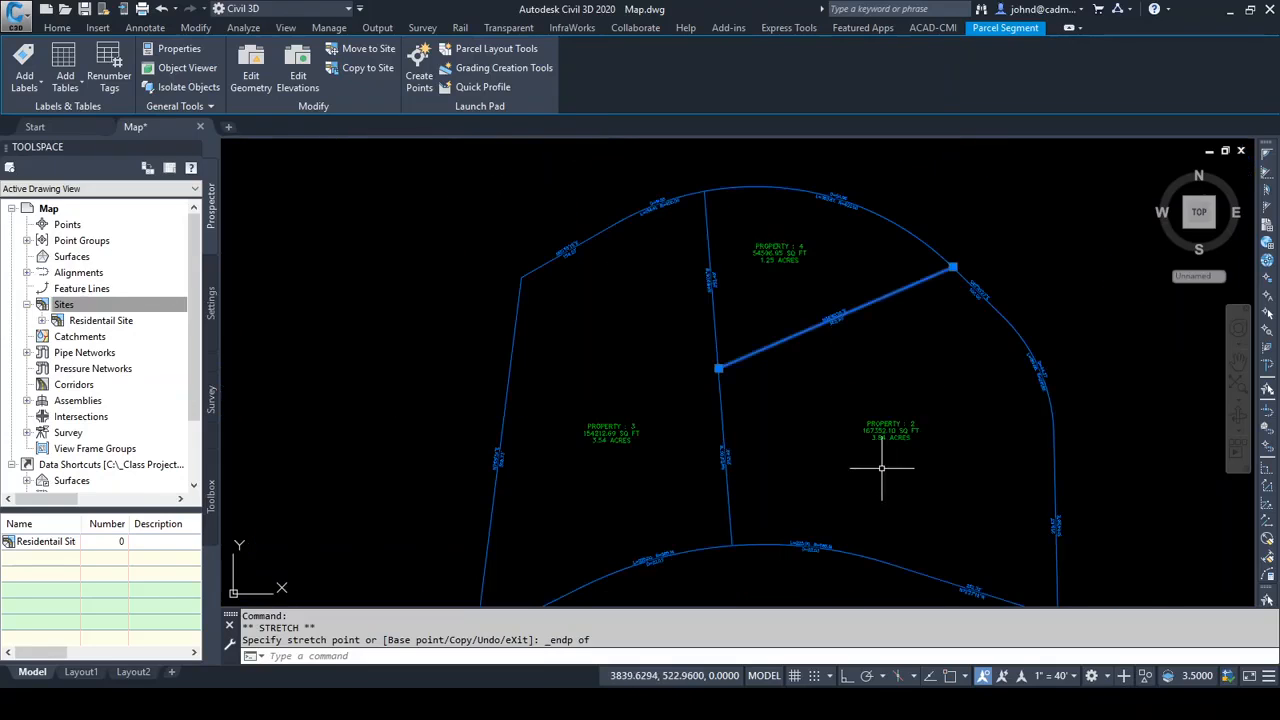
scroll(768, 258, "up", 4)
middle_click_drag(835, 279, 771, 382)
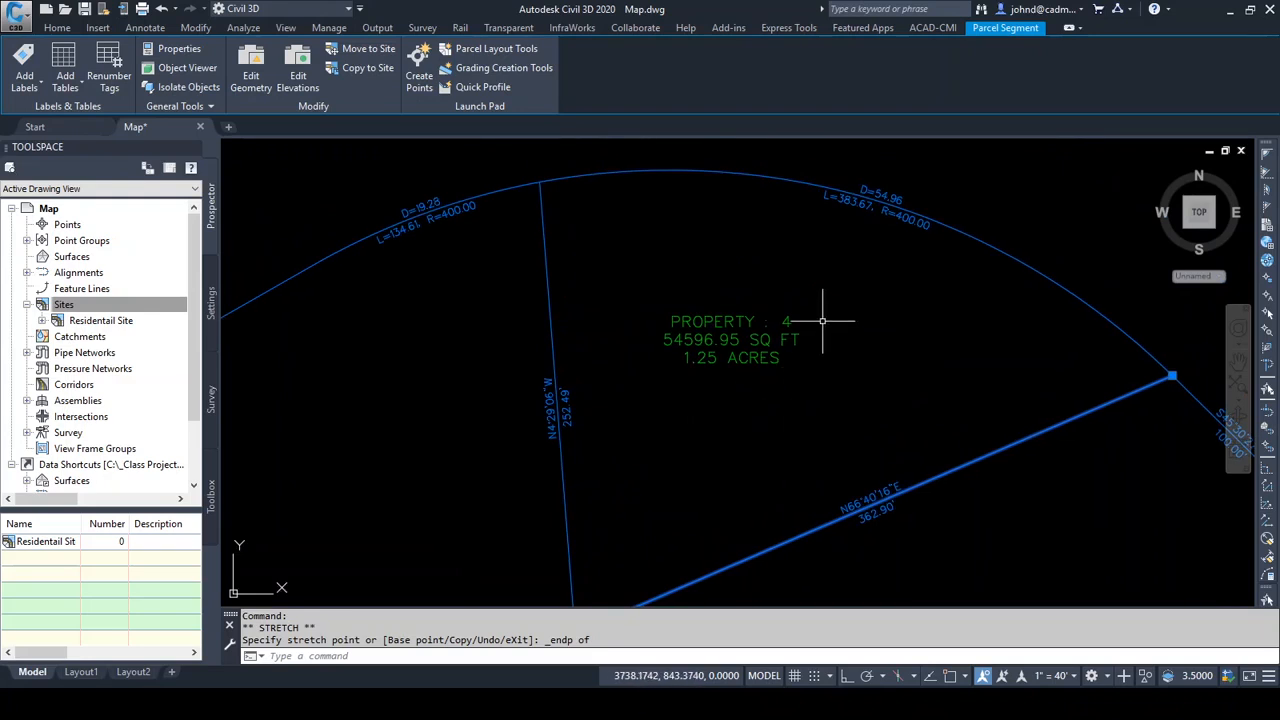
Examine the area labels of the northern, eastern and western parcels around the restored diagonal lot line
scroll(713, 397, "down", 4)
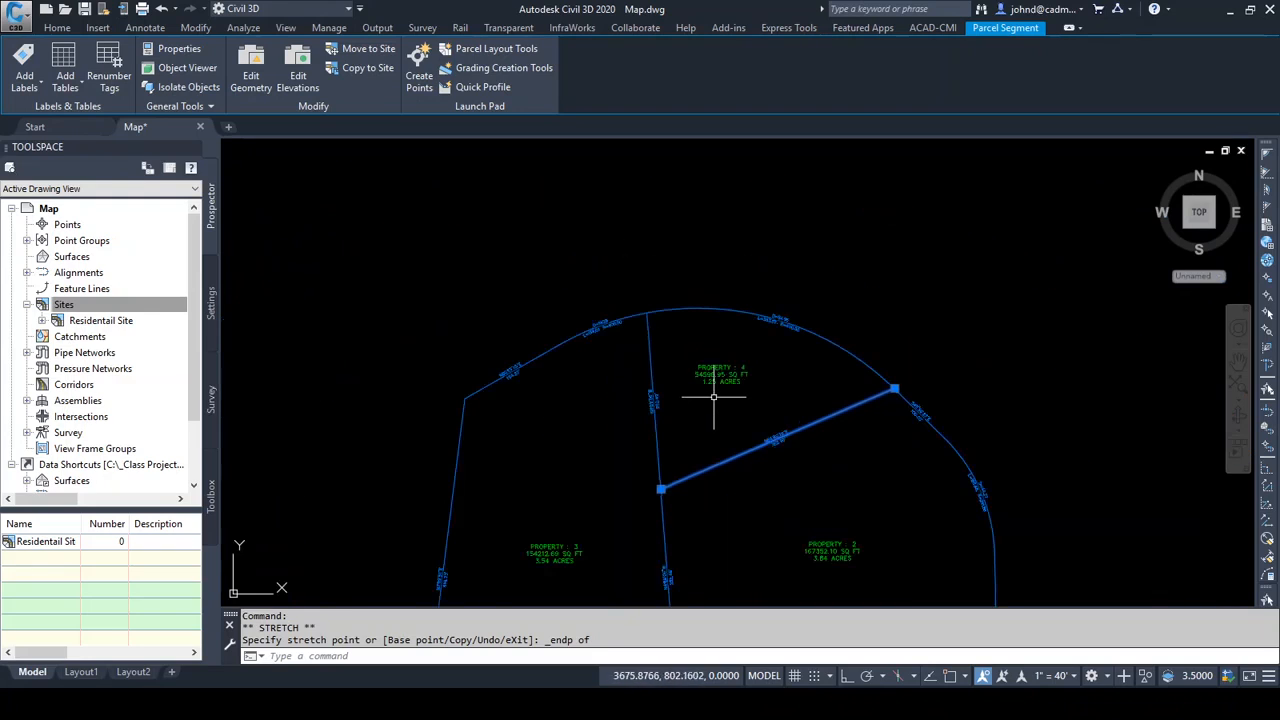
scroll(720, 380, "up", 4)
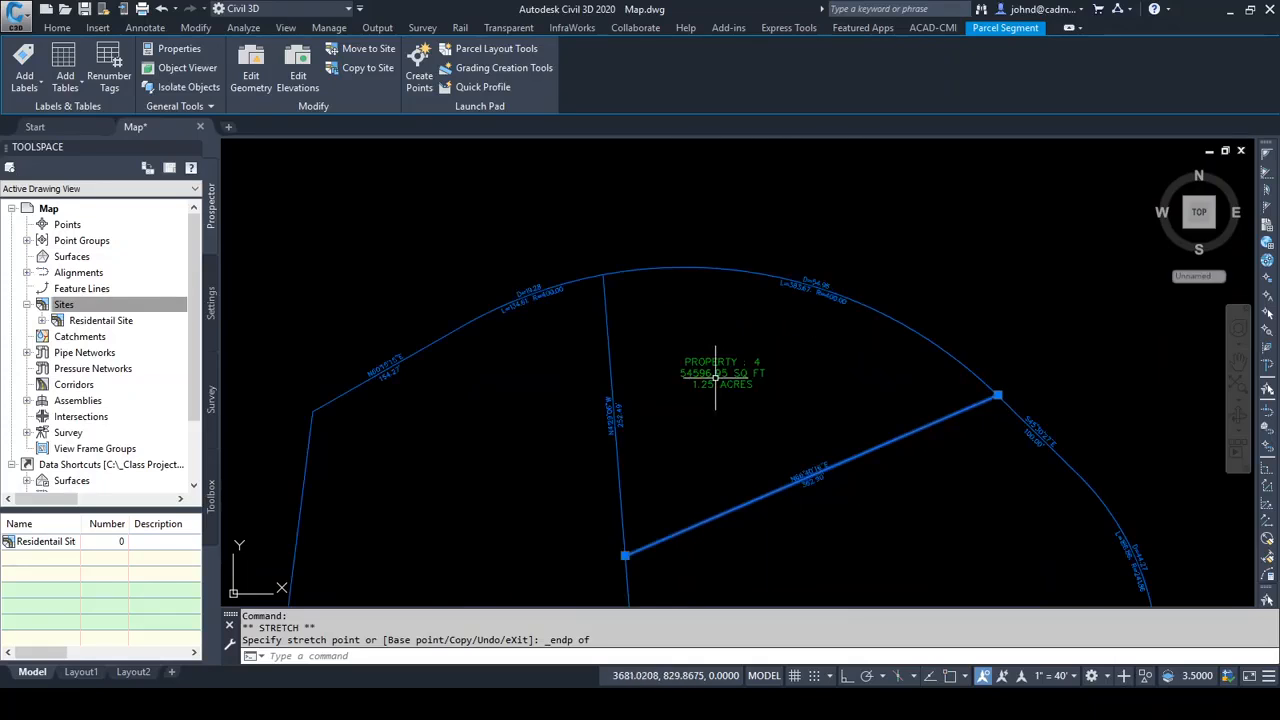
scroll(710, 390, "down", 4)
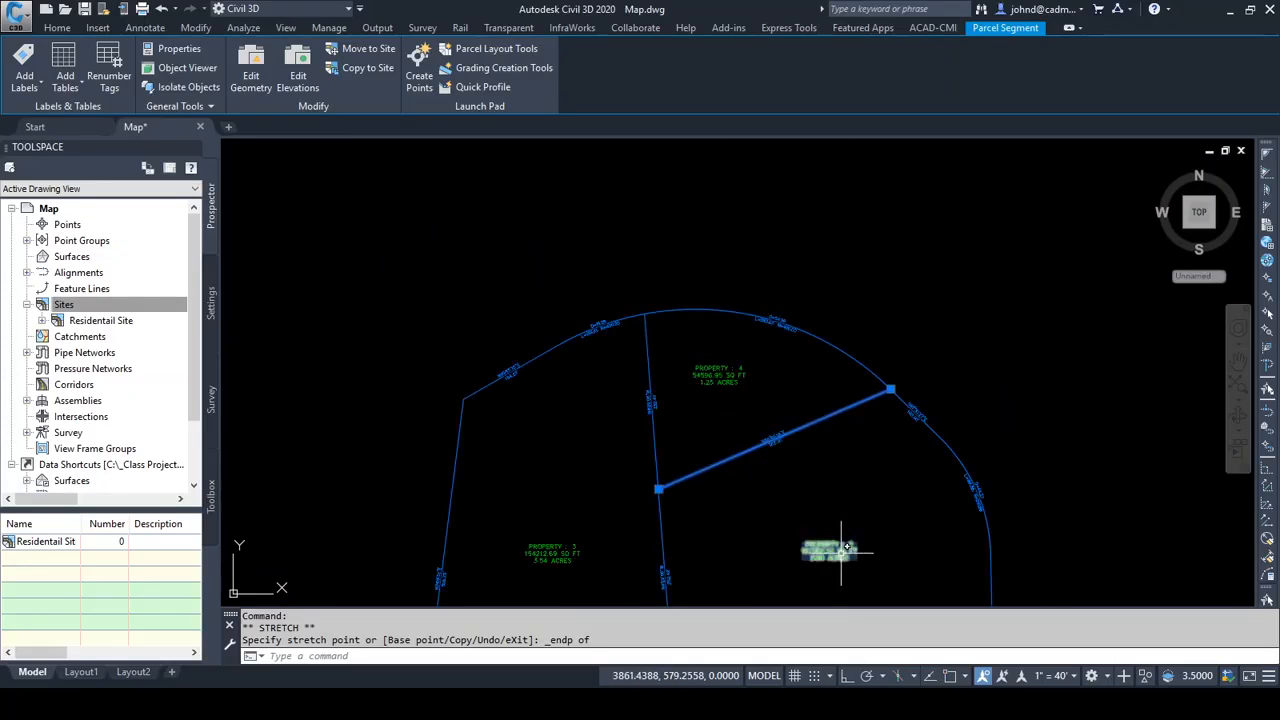
scroll(762, 429, "up", 4)
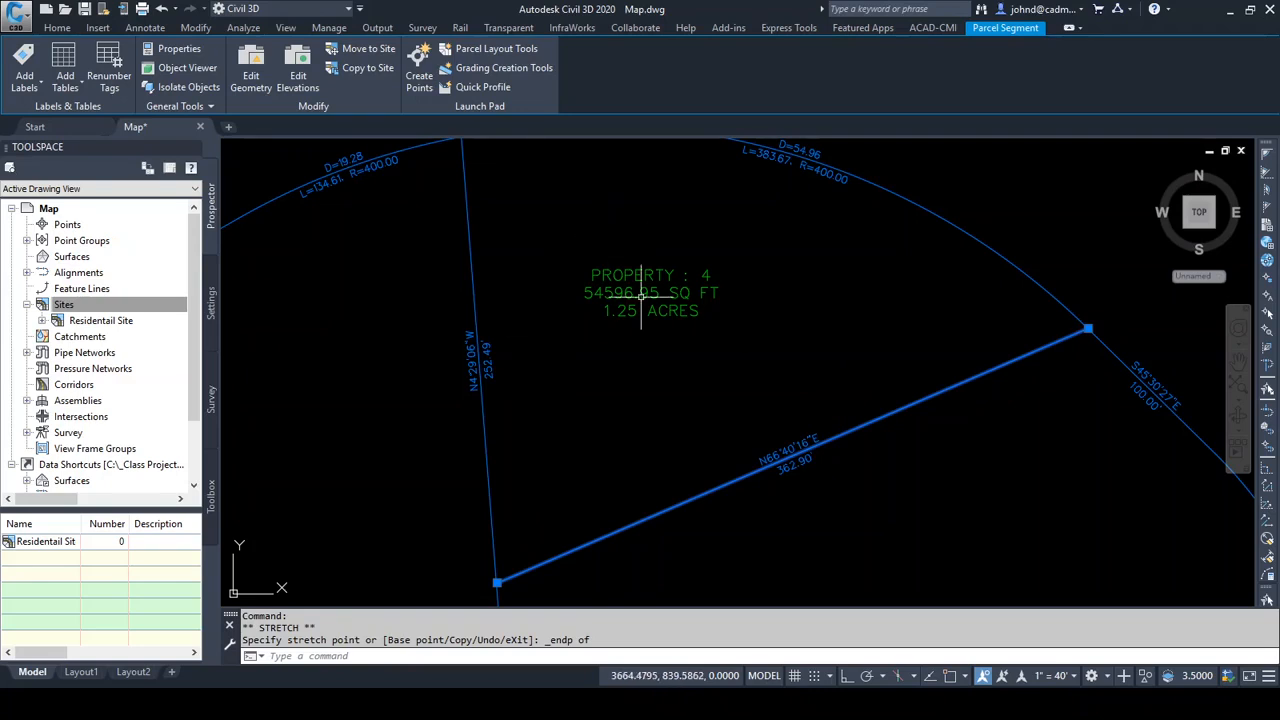
scroll(658, 317, "down", 5)
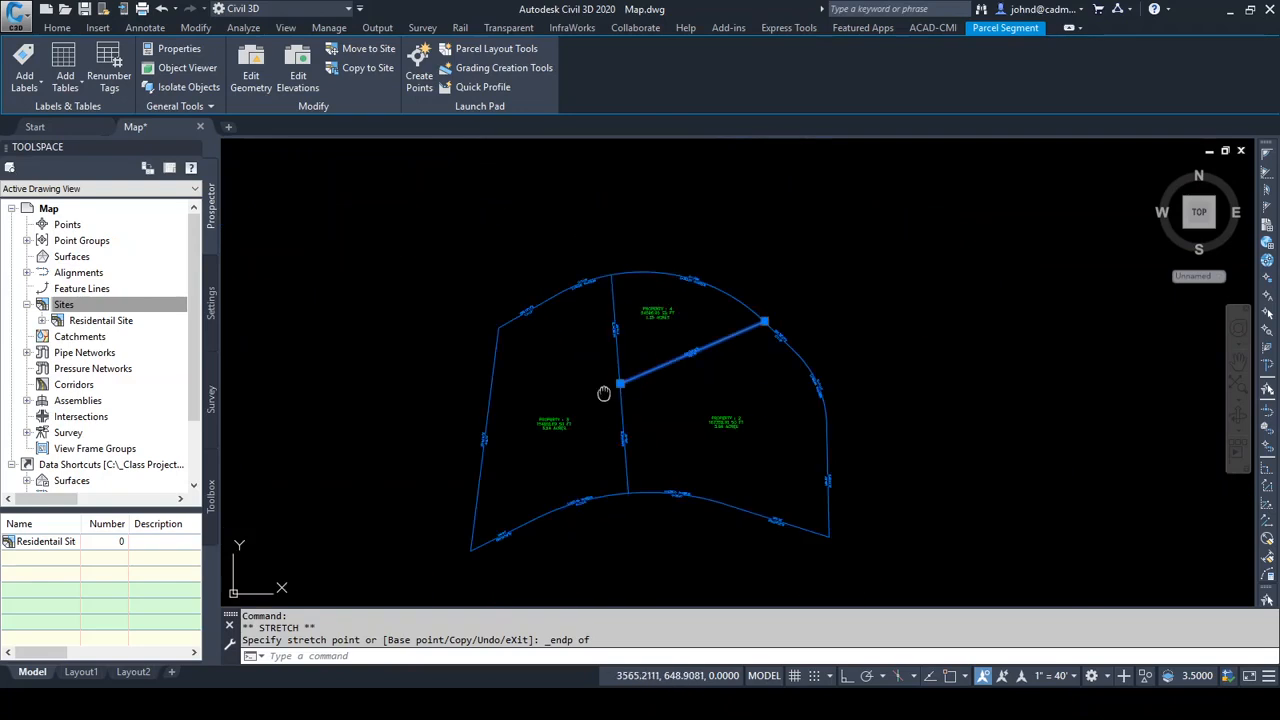
mouse_move(604, 393)
middle_mouse_down()
mouse_move(574, 320)
mouse_move(636, 368)
middle_mouse_up()
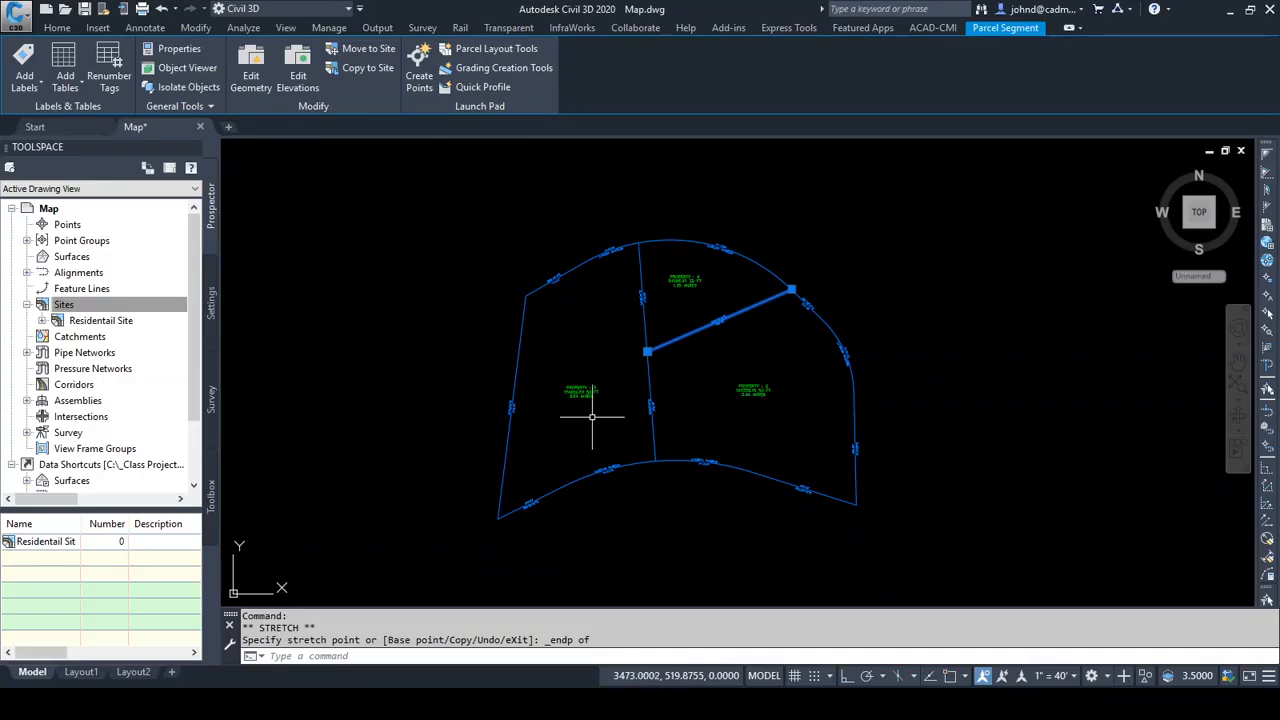
scroll(574, 390, "up", 3)
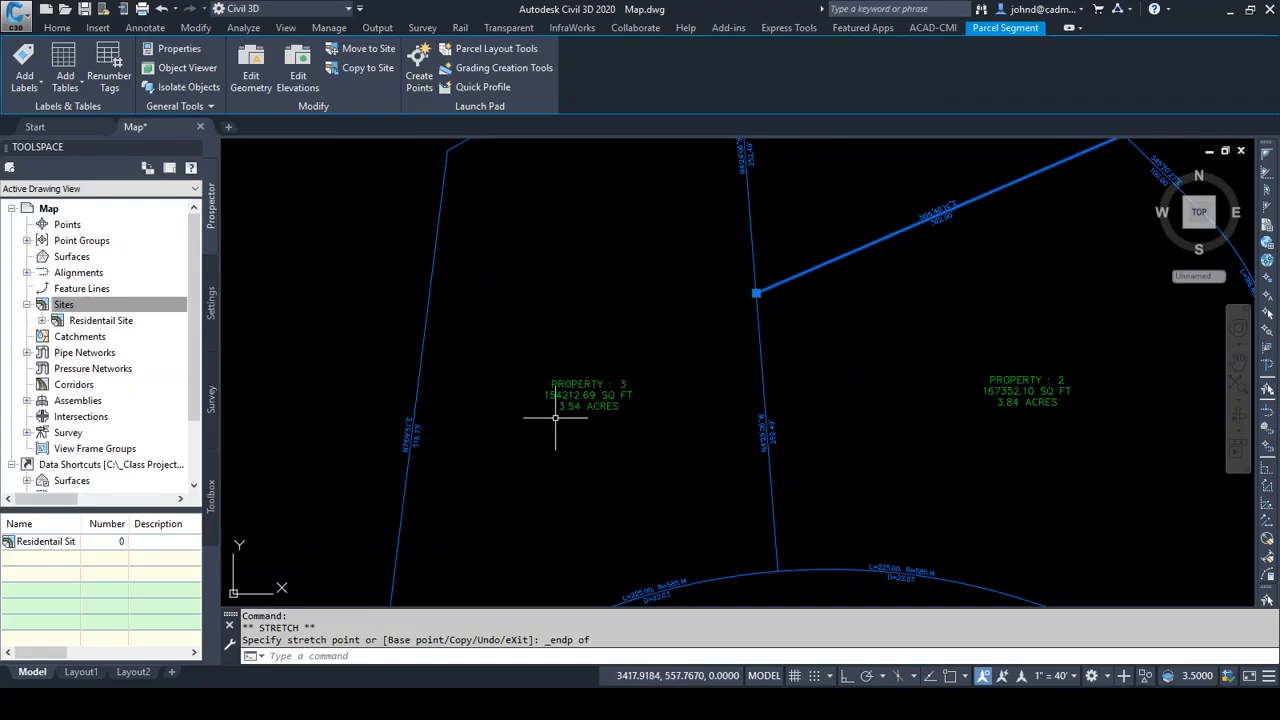
scroll(722, 480, "down", 2)
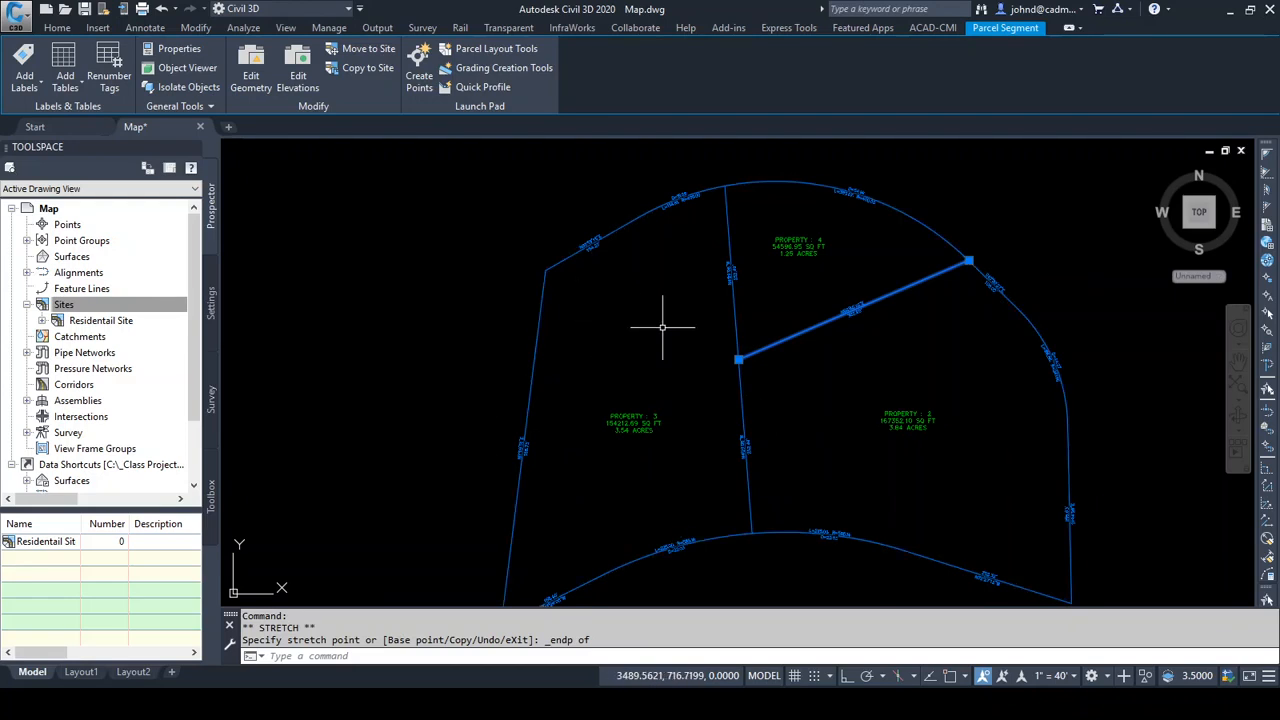
Draw a line about 300 ft long across the western parcel, from the central lot line just below the diagonal to the west boundary, using nearest snaps
key("Return")
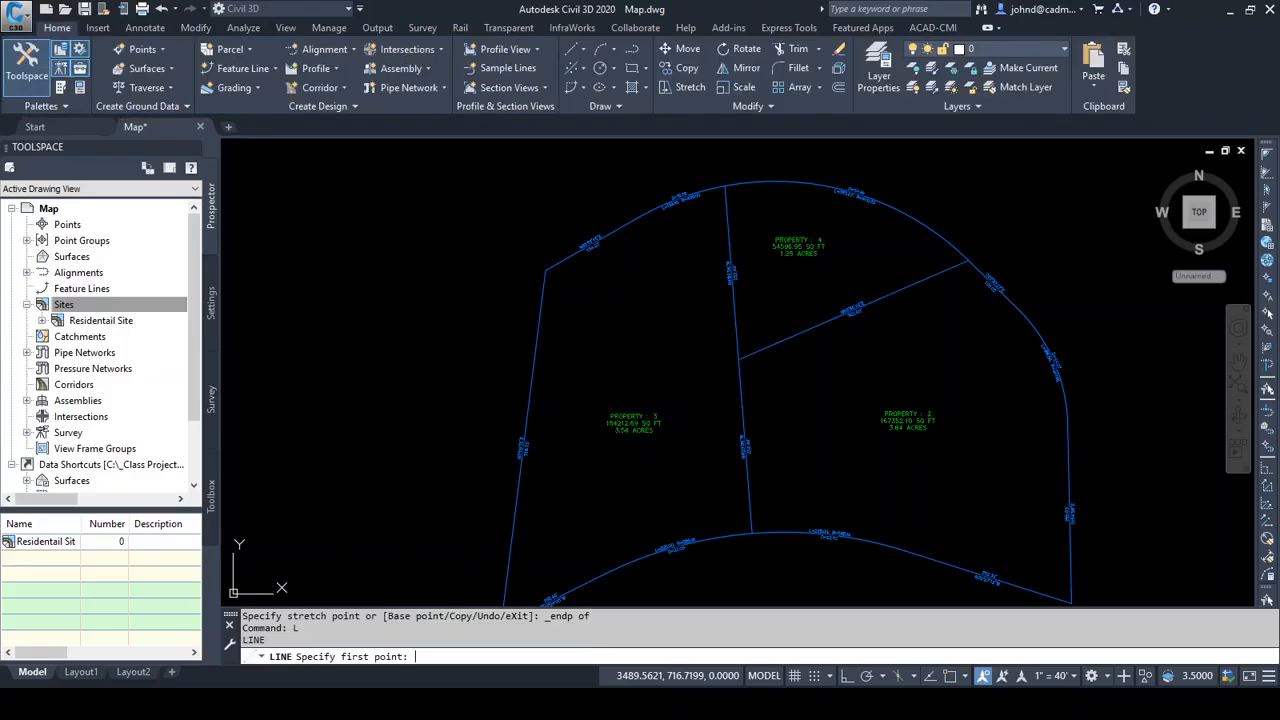
right_click(659, 351, "shift")
key("r")
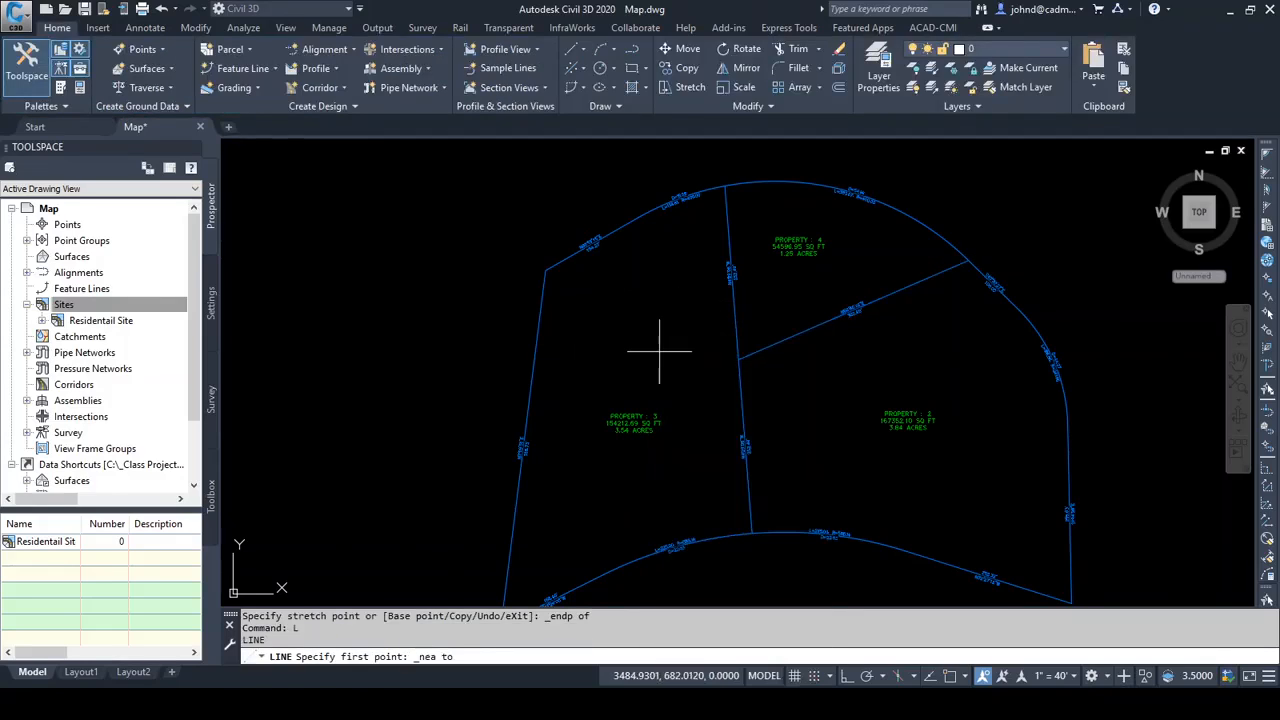
left_click(741, 381)
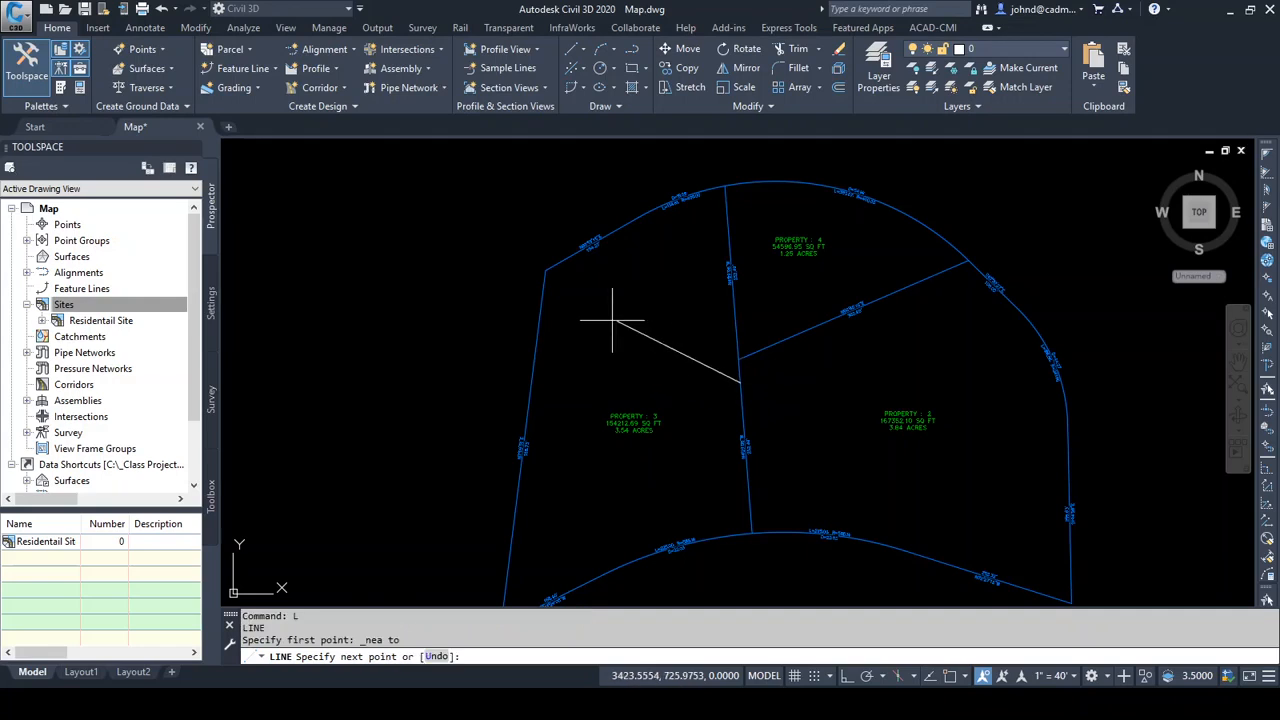
right_click(571, 306, "shift")
left_click(650, 634)
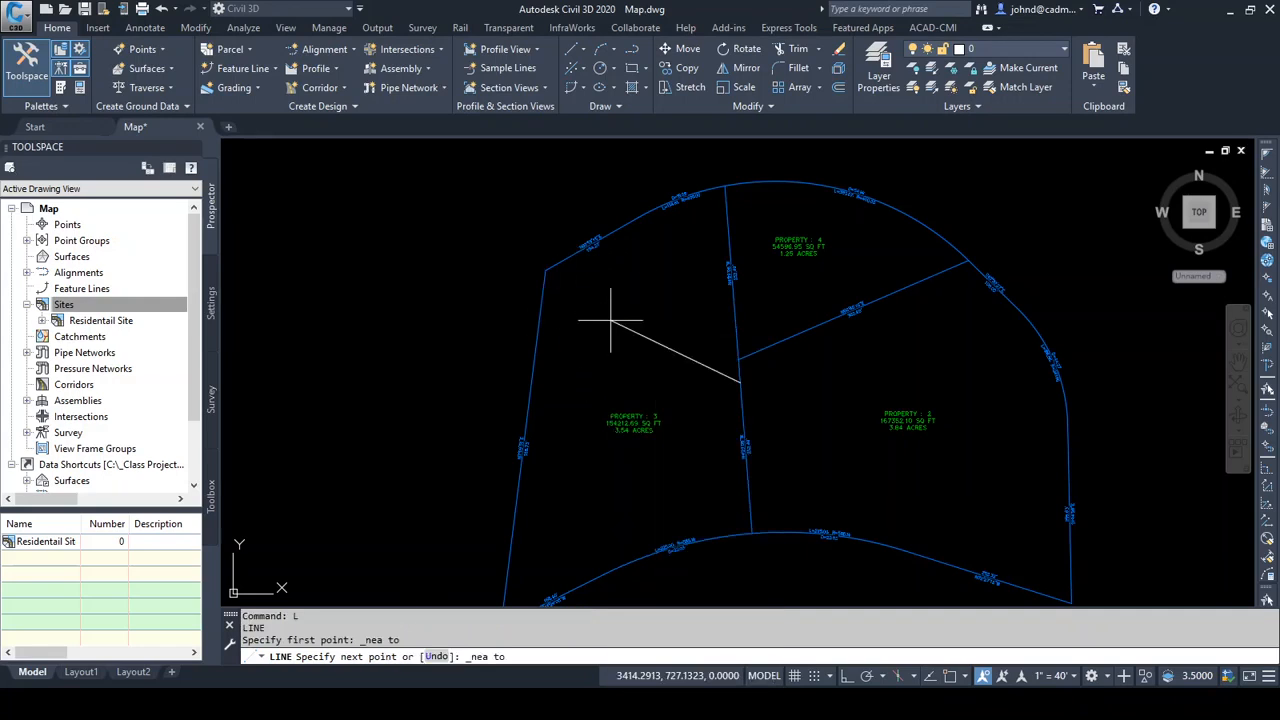
left_click(535, 368)
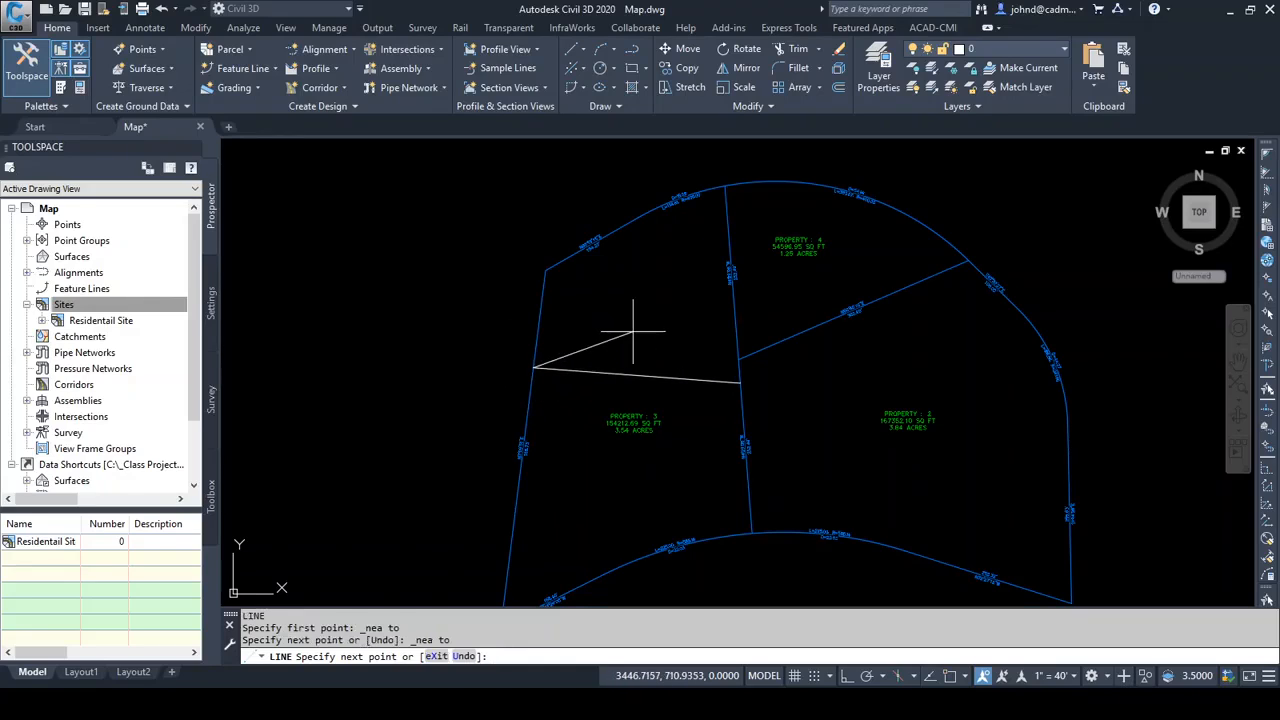
key("Return")
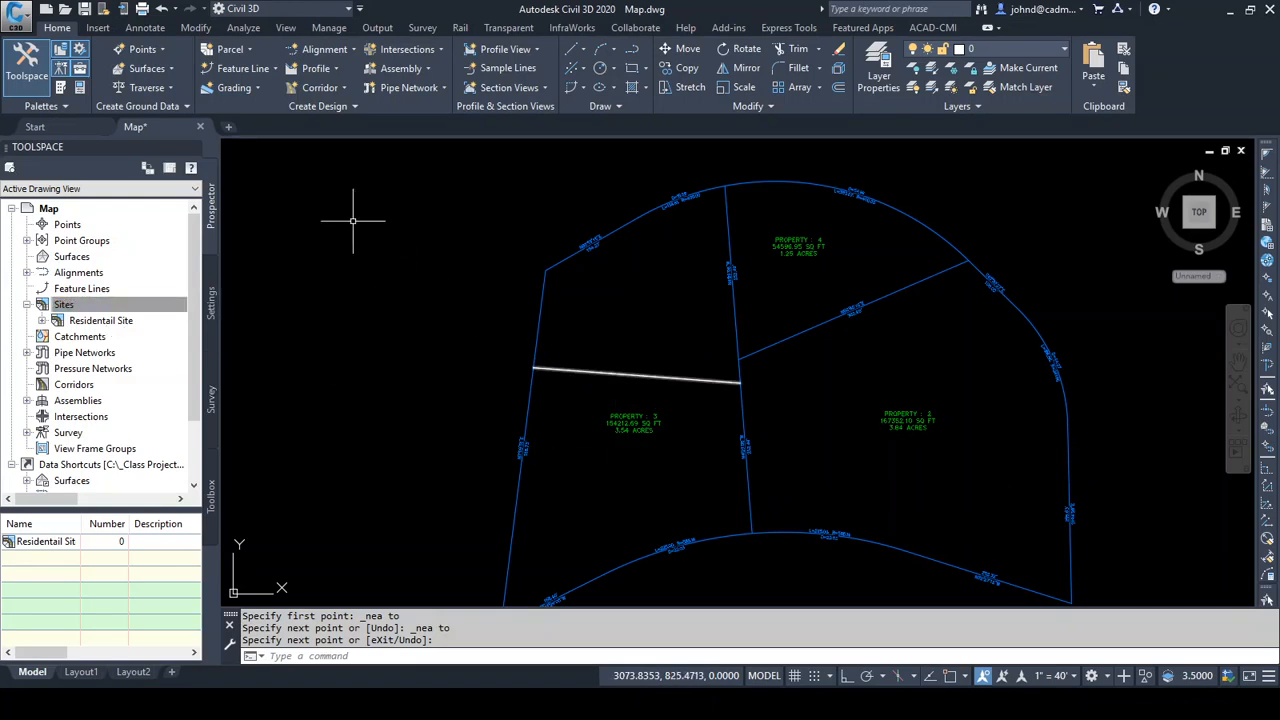
Convert the new line into a parcel segment in Residentail Site with the Property style, automatic segment labels and the existing entity erased
left_click(231, 50)
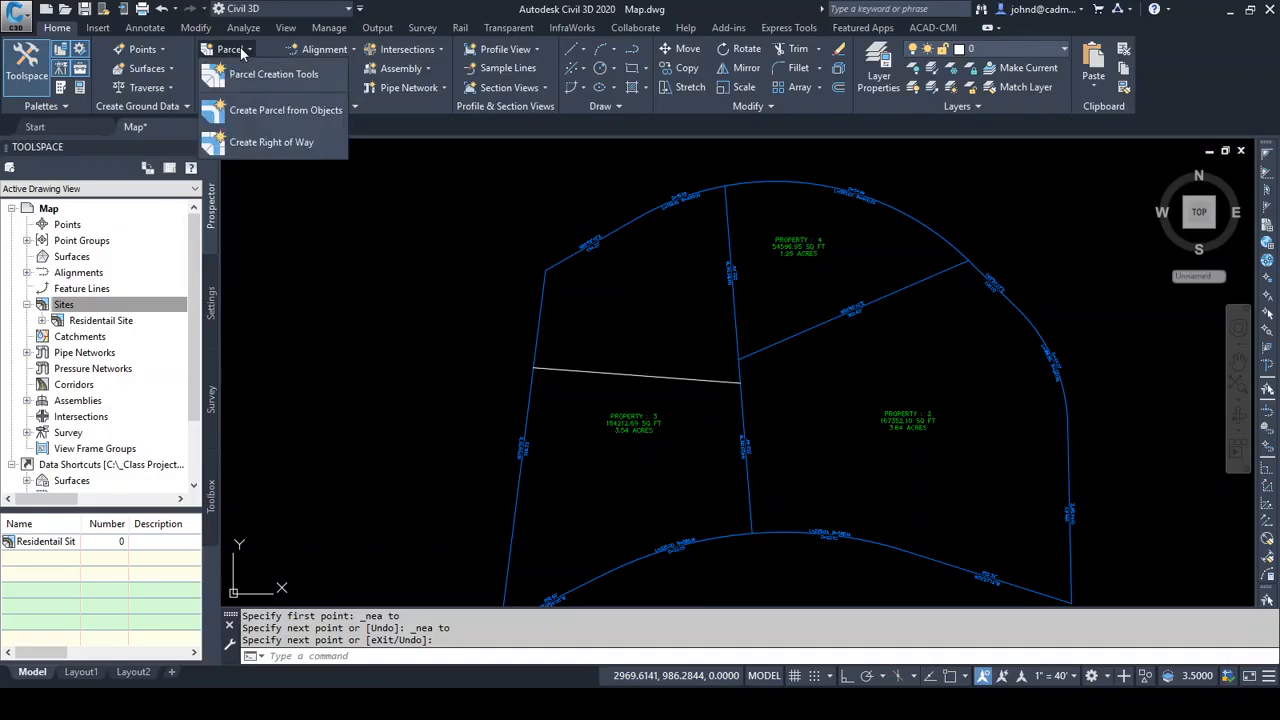
left_click(269, 108)
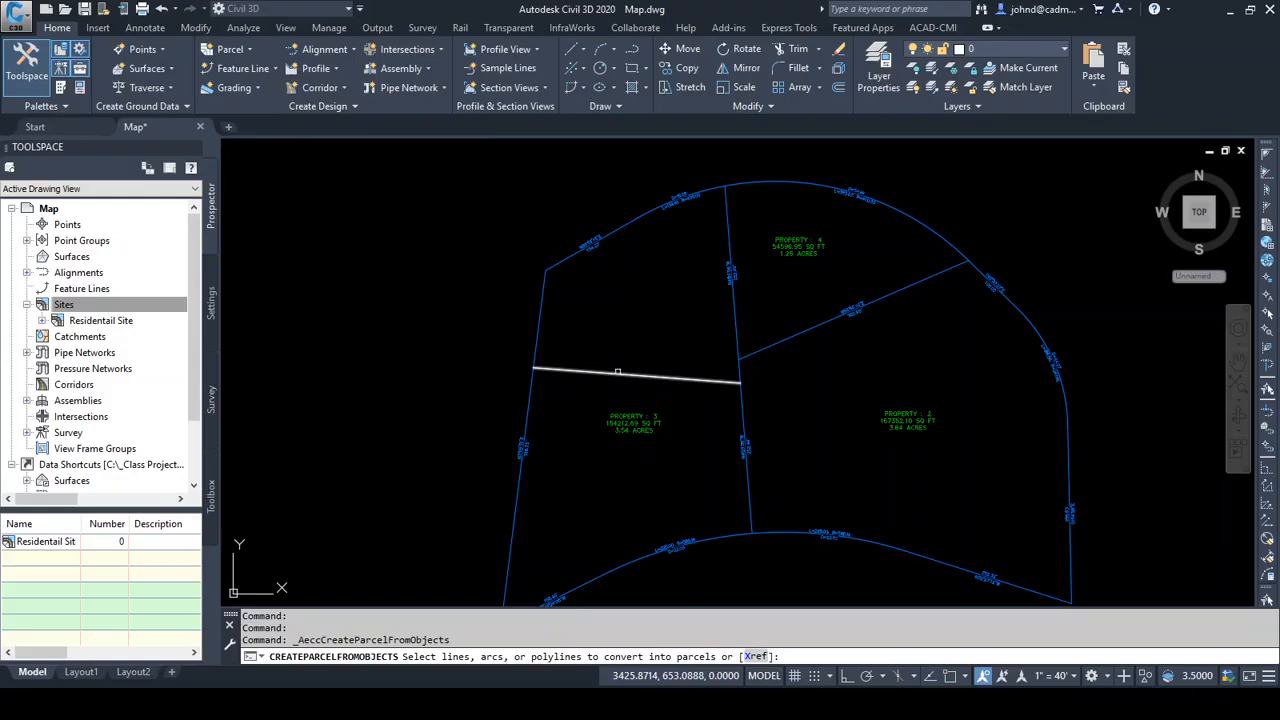
left_click(622, 373)
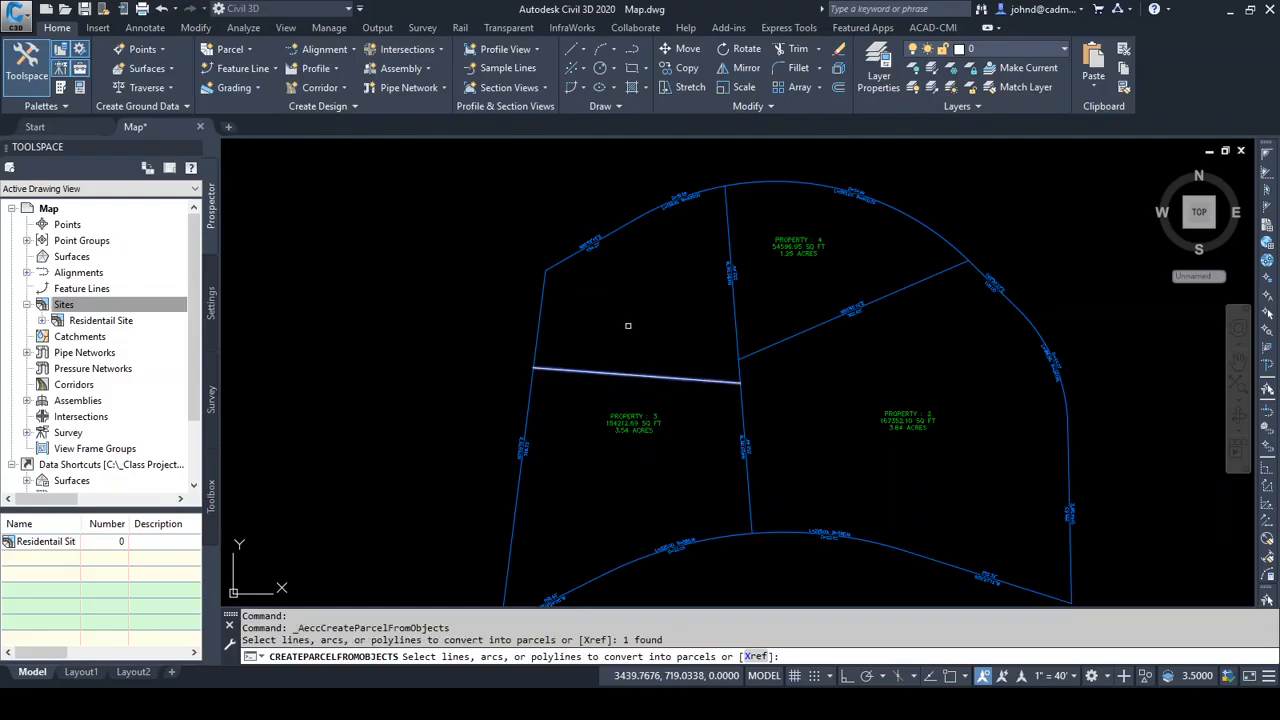
key("Return")
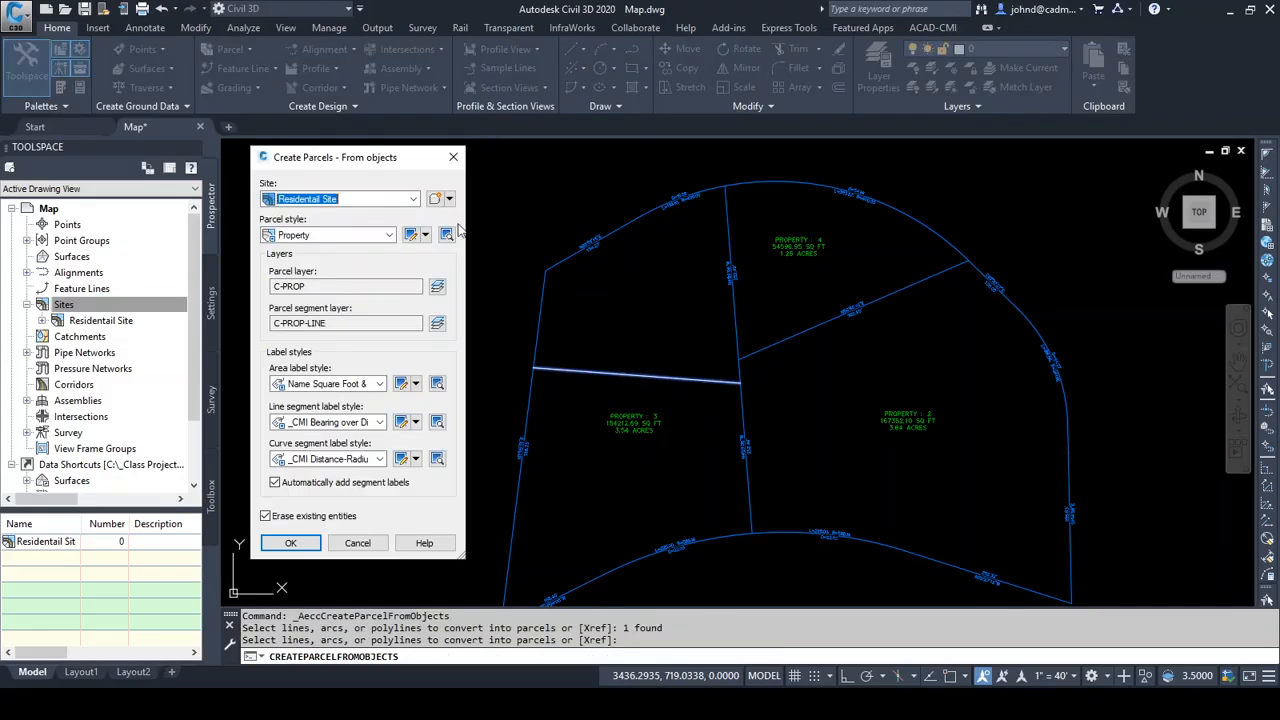
mouse_move(340, 160)
left_mouse_down()
mouse_move(337, 127)
mouse_move(352, 134)
left_mouse_up()
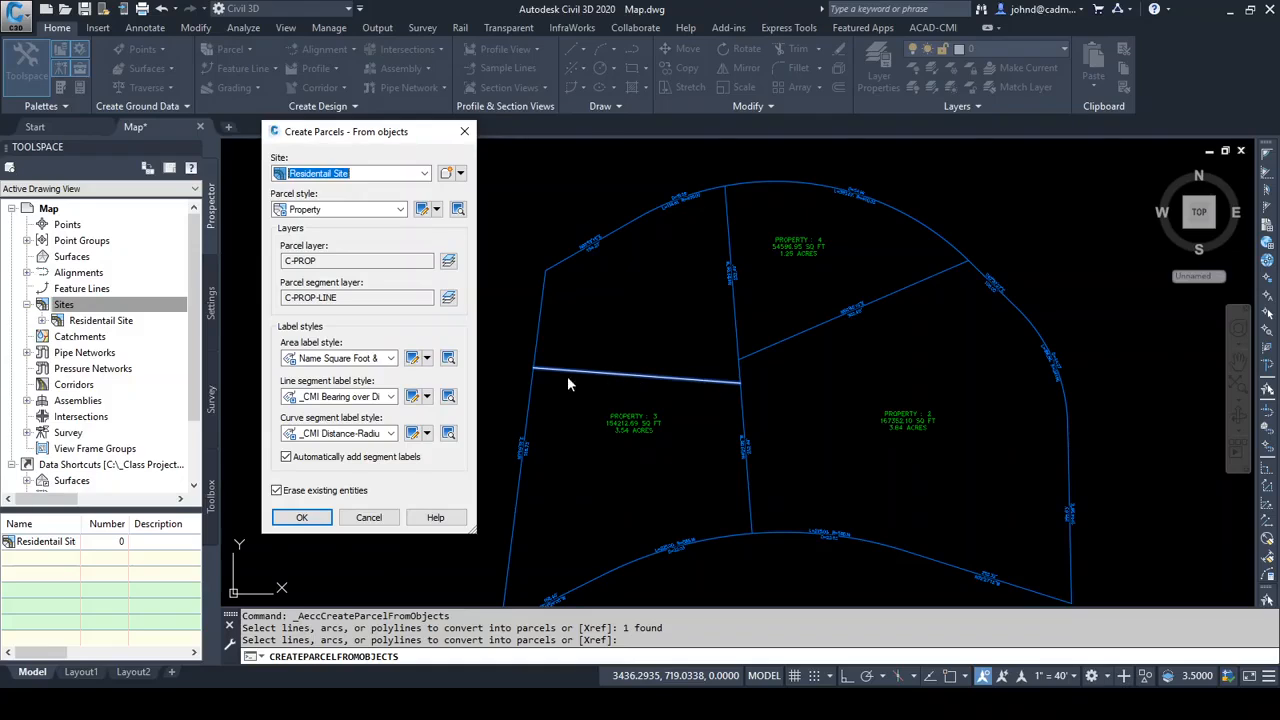
left_click(302, 518)
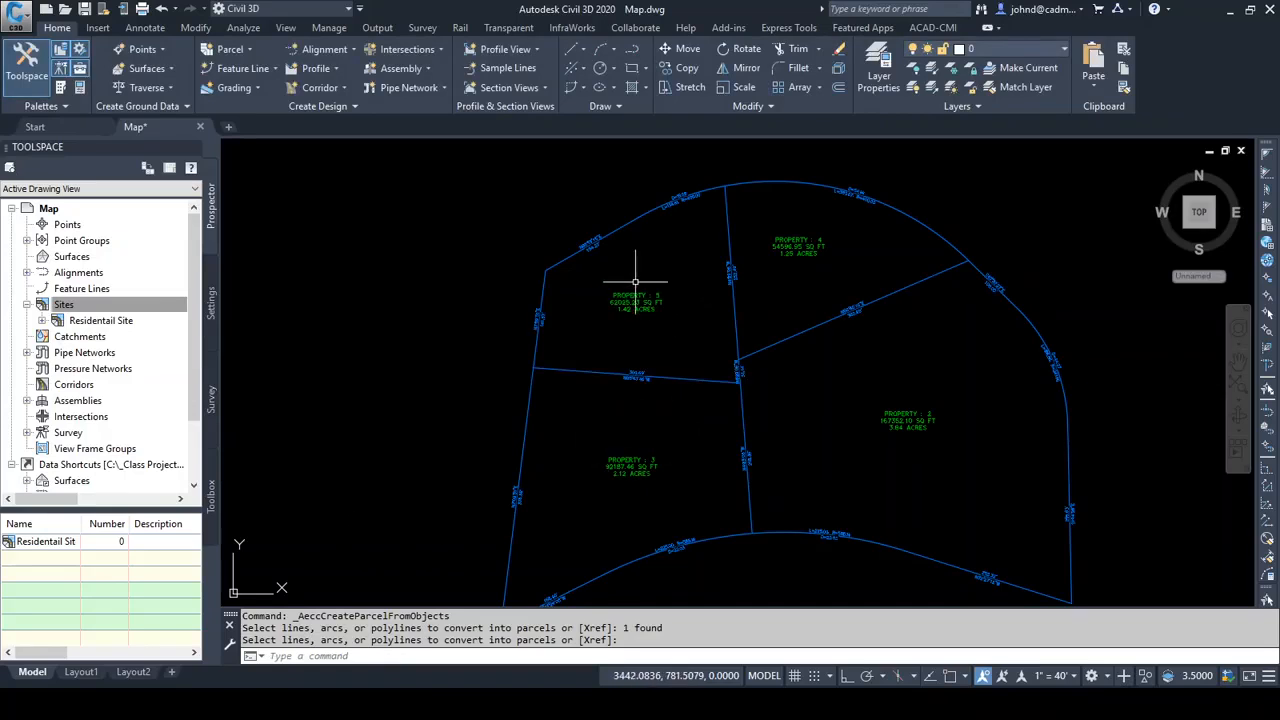
Inspect the area labels on both sides of the new dividing line, the overall parcel layout and the line itself
scroll(632, 489, "up", 2)
scroll(611, 474, "up", 3)
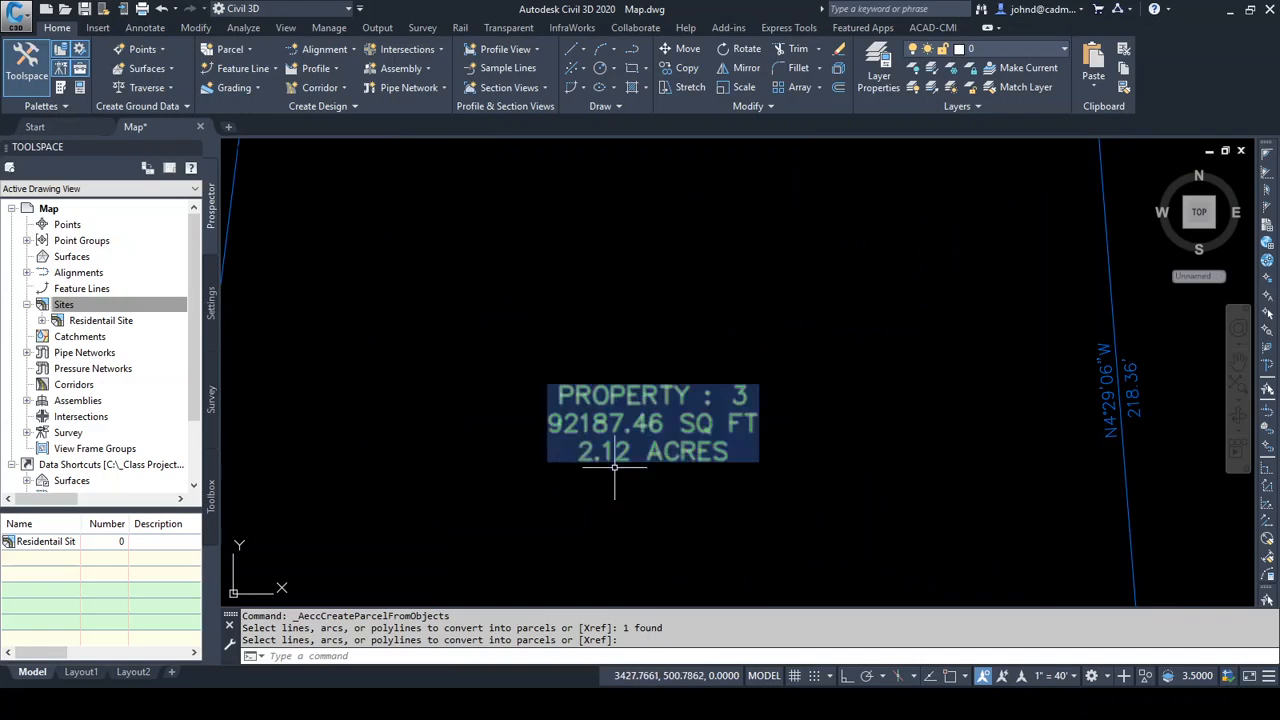
scroll(707, 474, "down", 4)
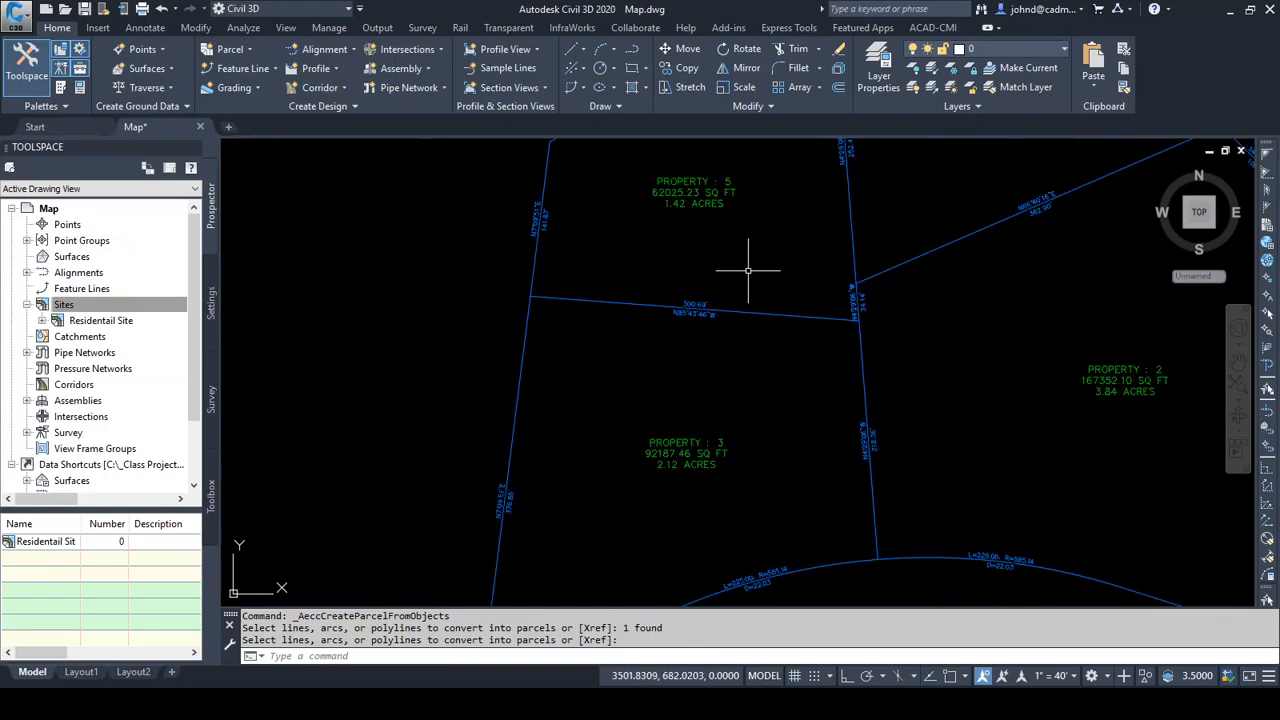
middle_click_drag(749, 266, 645, 386)
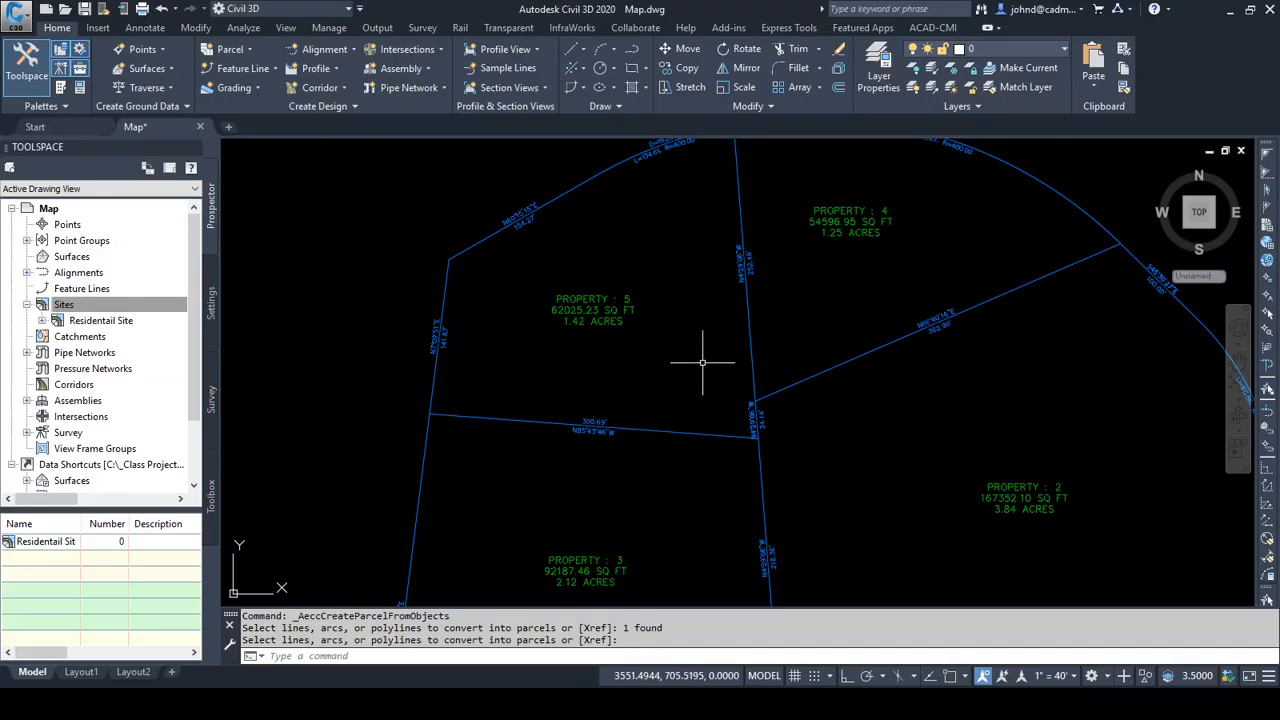
scroll(690, 356, "down", 2)
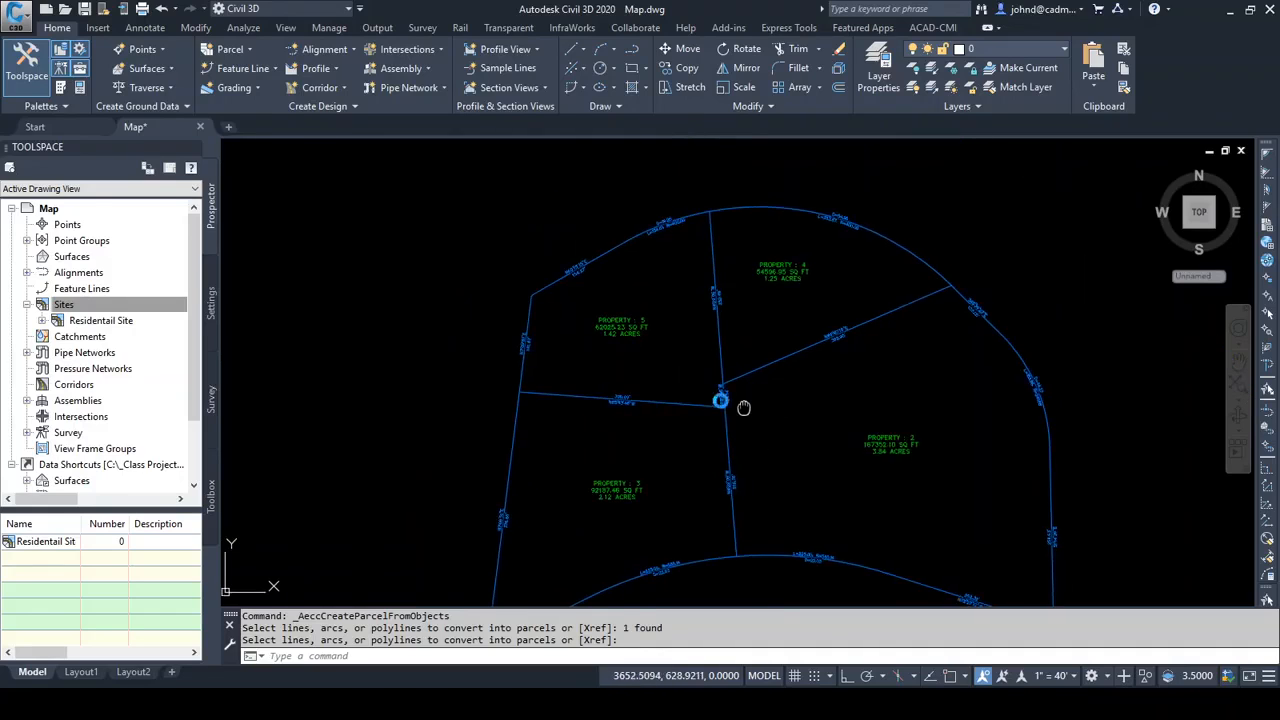
scroll(729, 403, "down", 2)
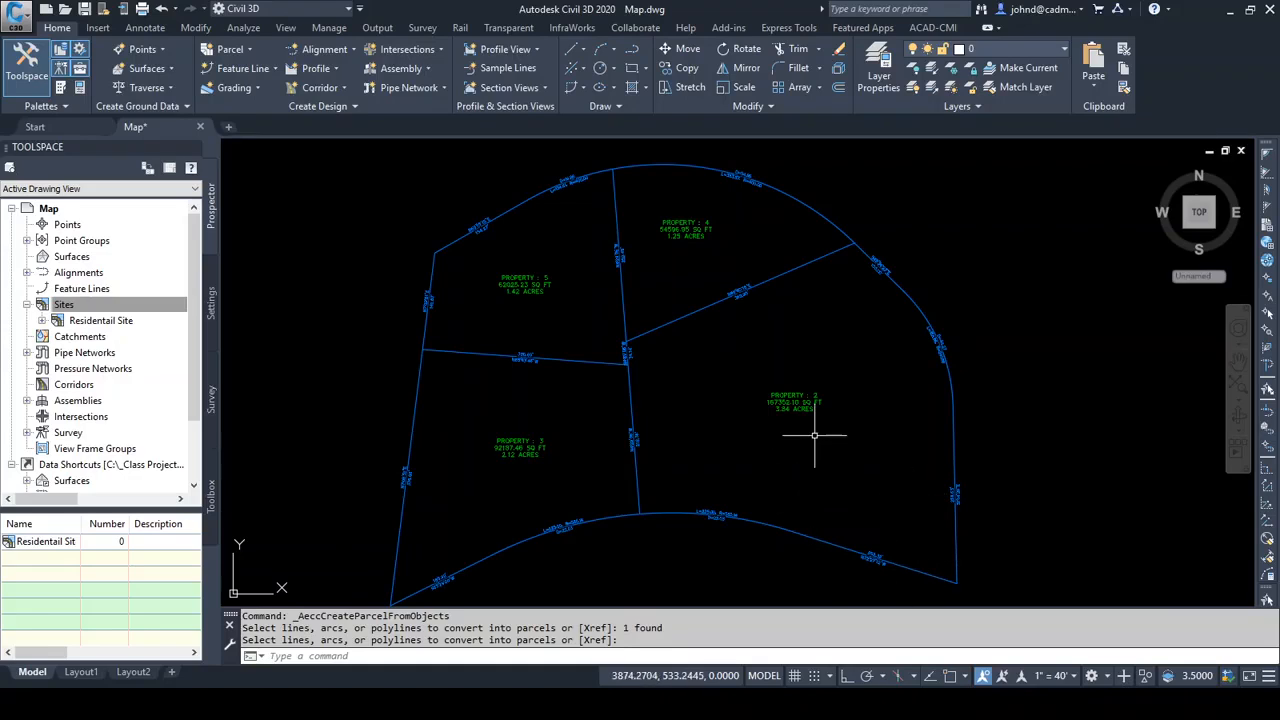
left_click(805, 405)
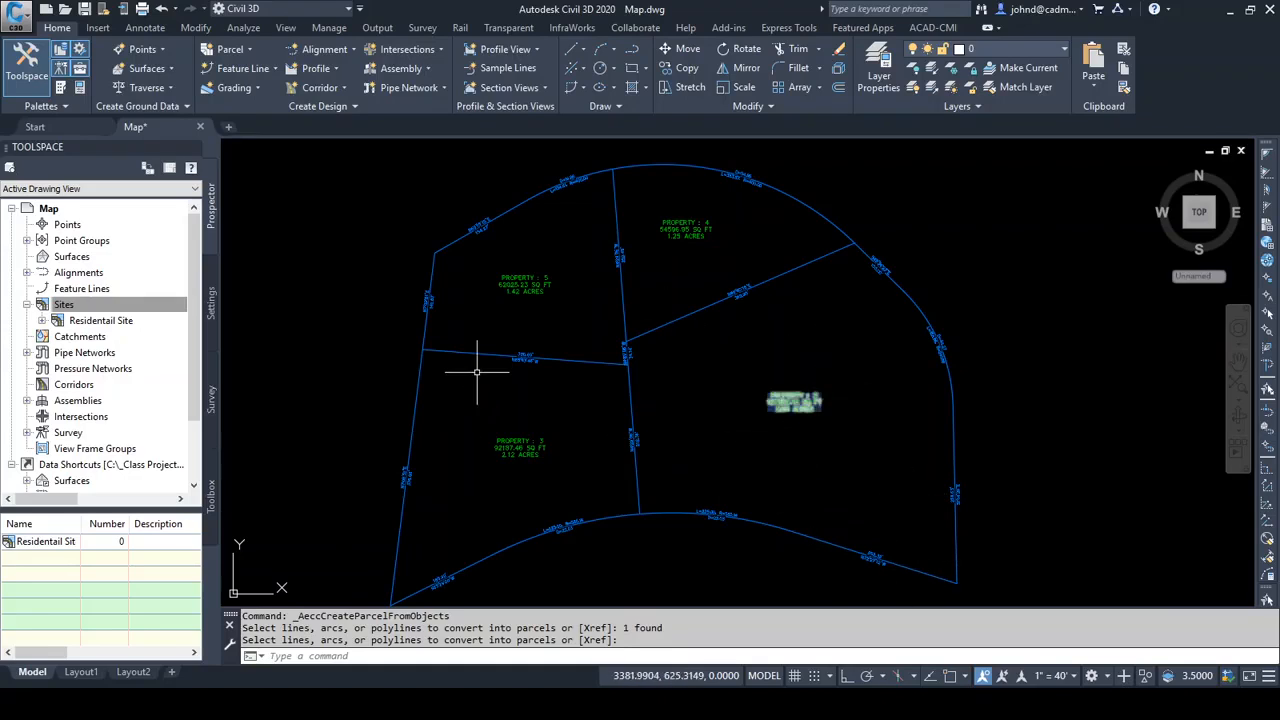
left_click(578, 361)
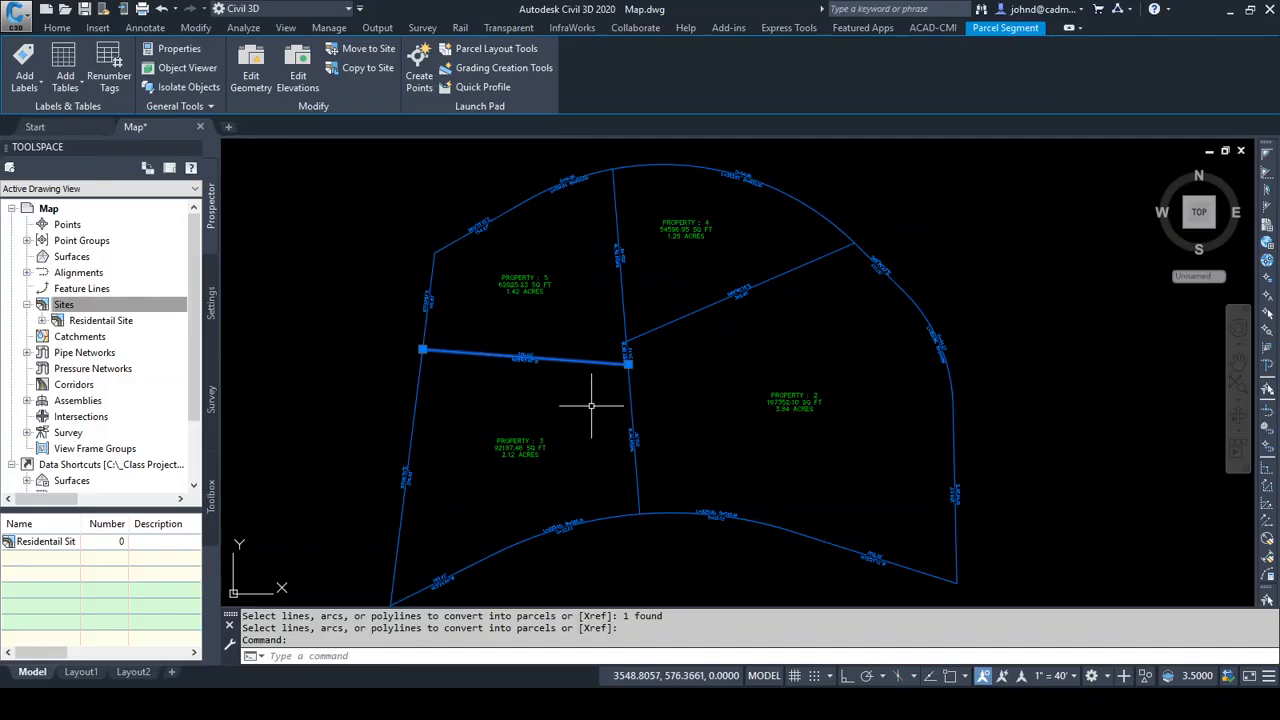
key("Escape")
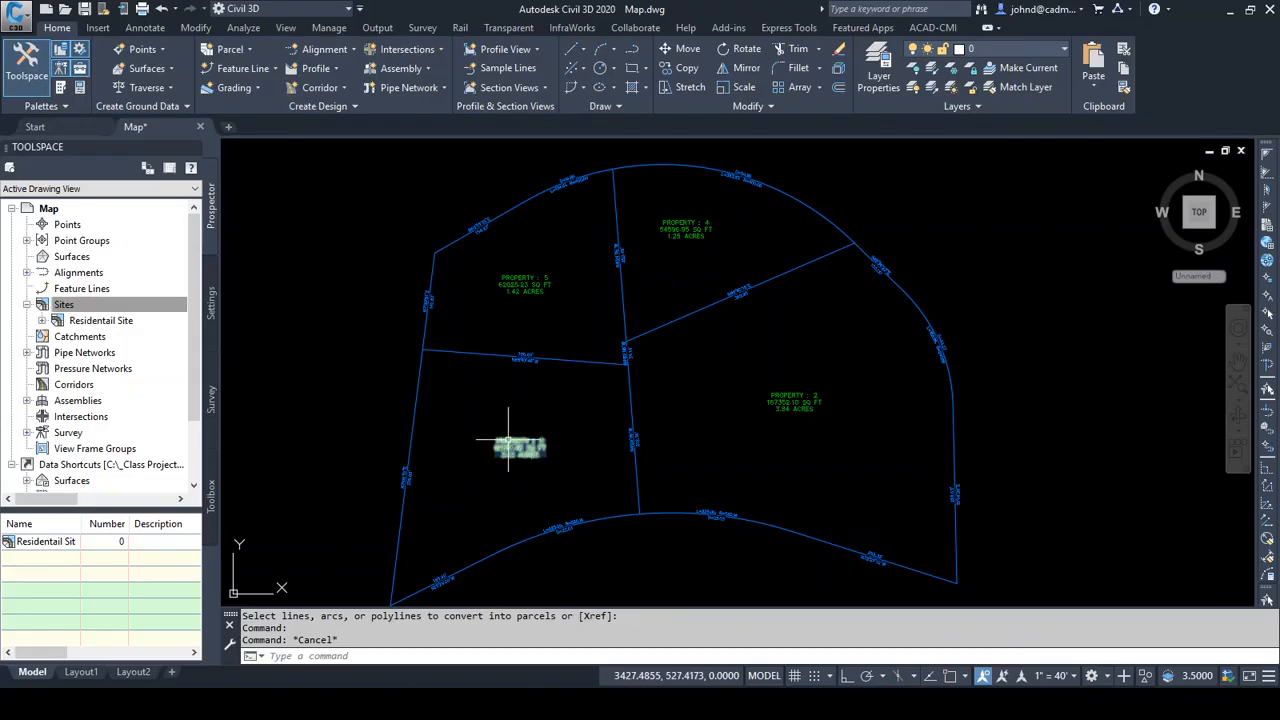
Set up renumbering of the Residentail Site parcels with starting number 1 and increment value 1
left_click(508, 440)
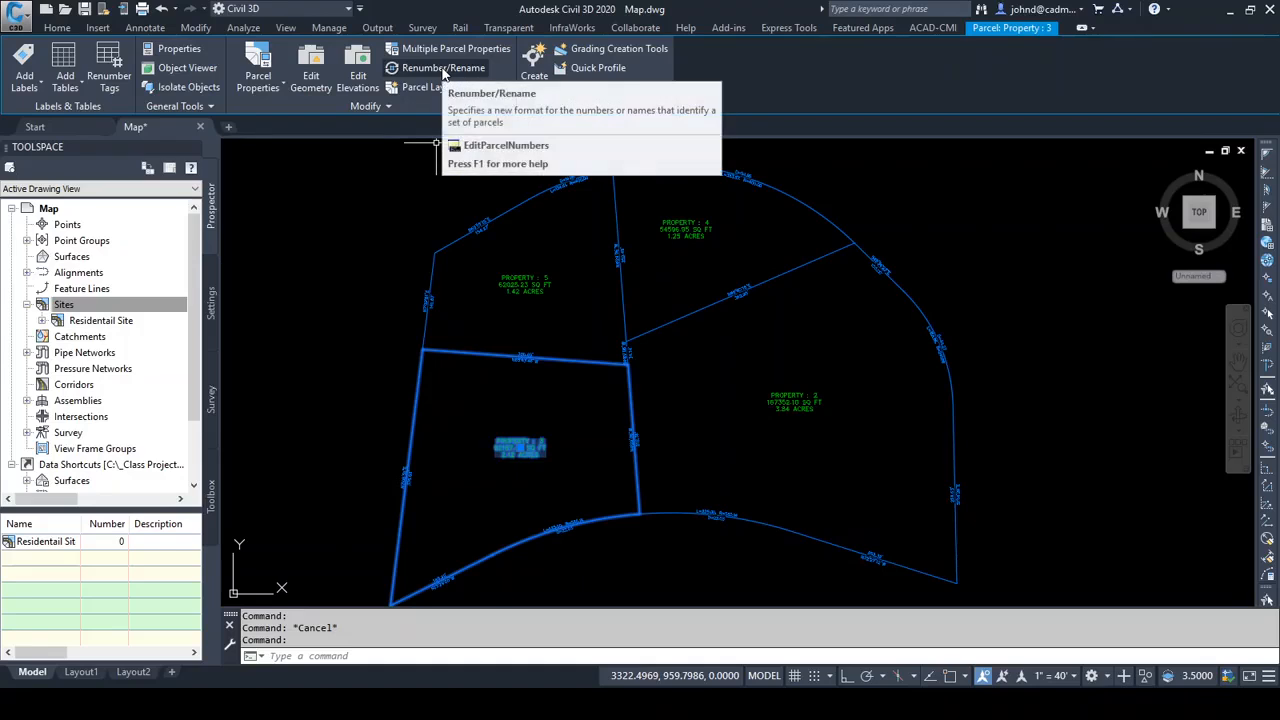
left_click(441, 68)
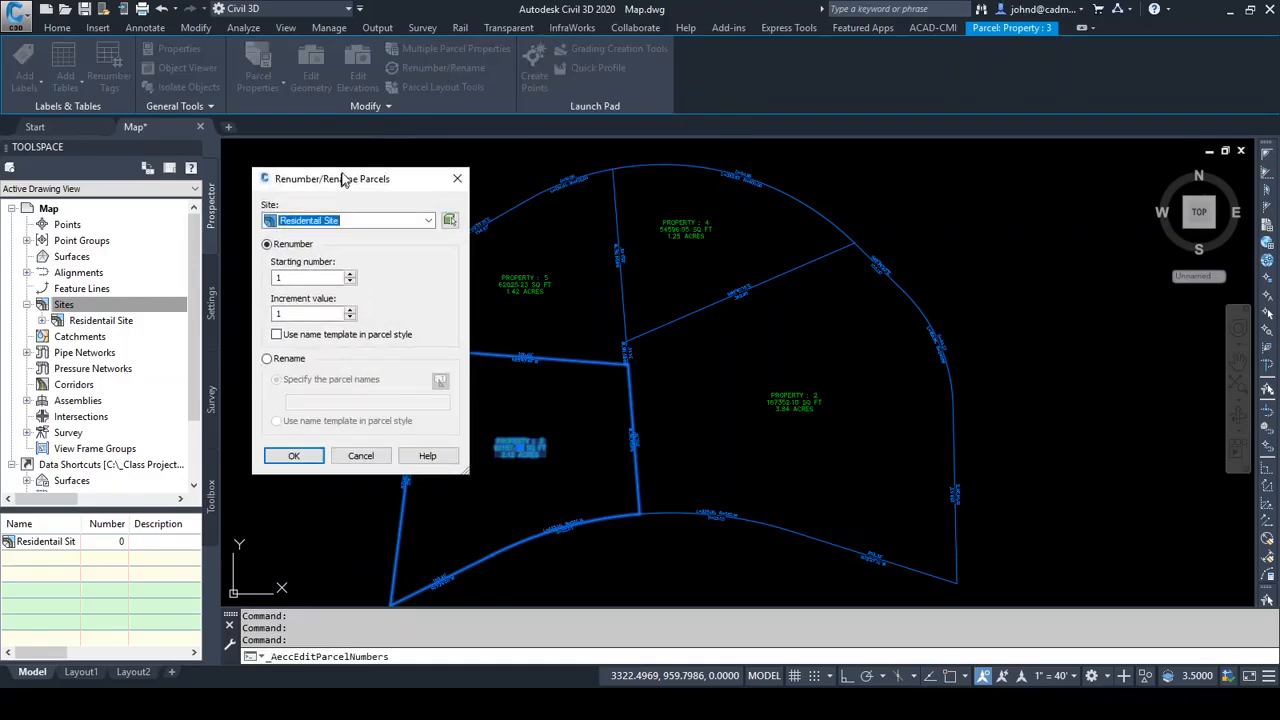
left_click_drag(341, 181, 384, 85)
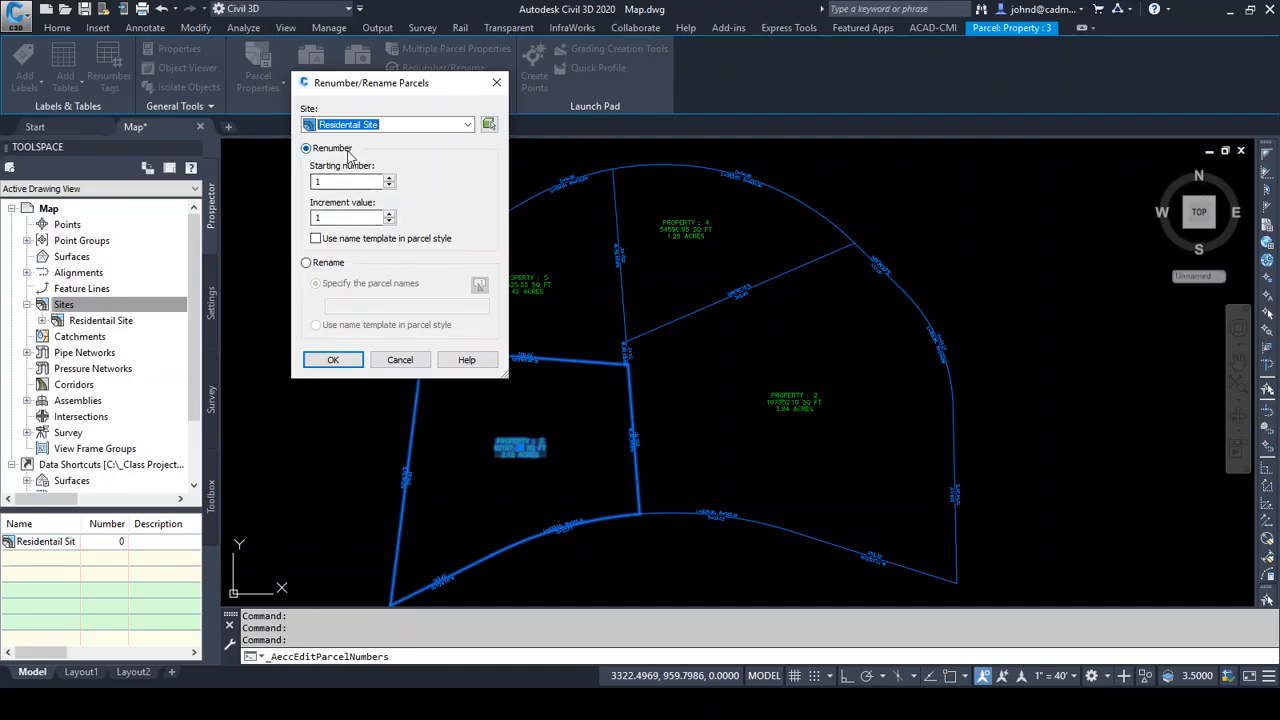
left_click(336, 360)
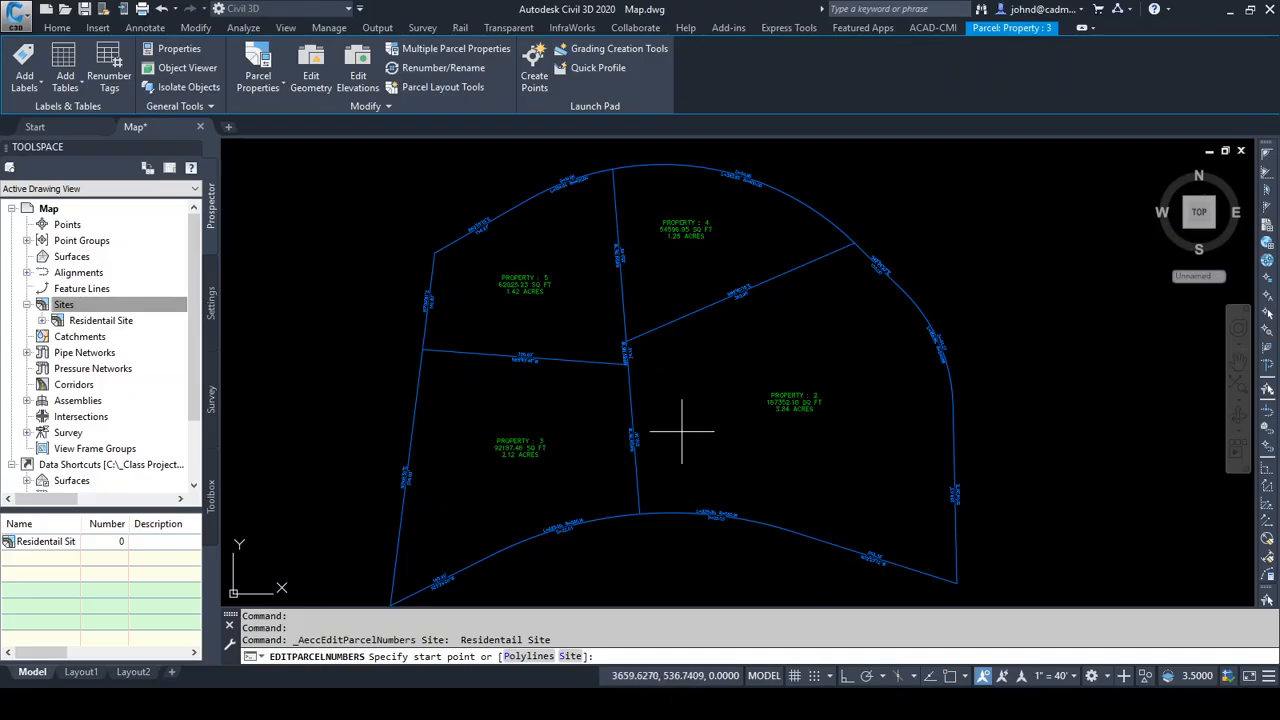
Renumber the parcels along a path from the northwest parcel through the northern one into the eastern one, ending in the southwest parcel
left_click(573, 233)
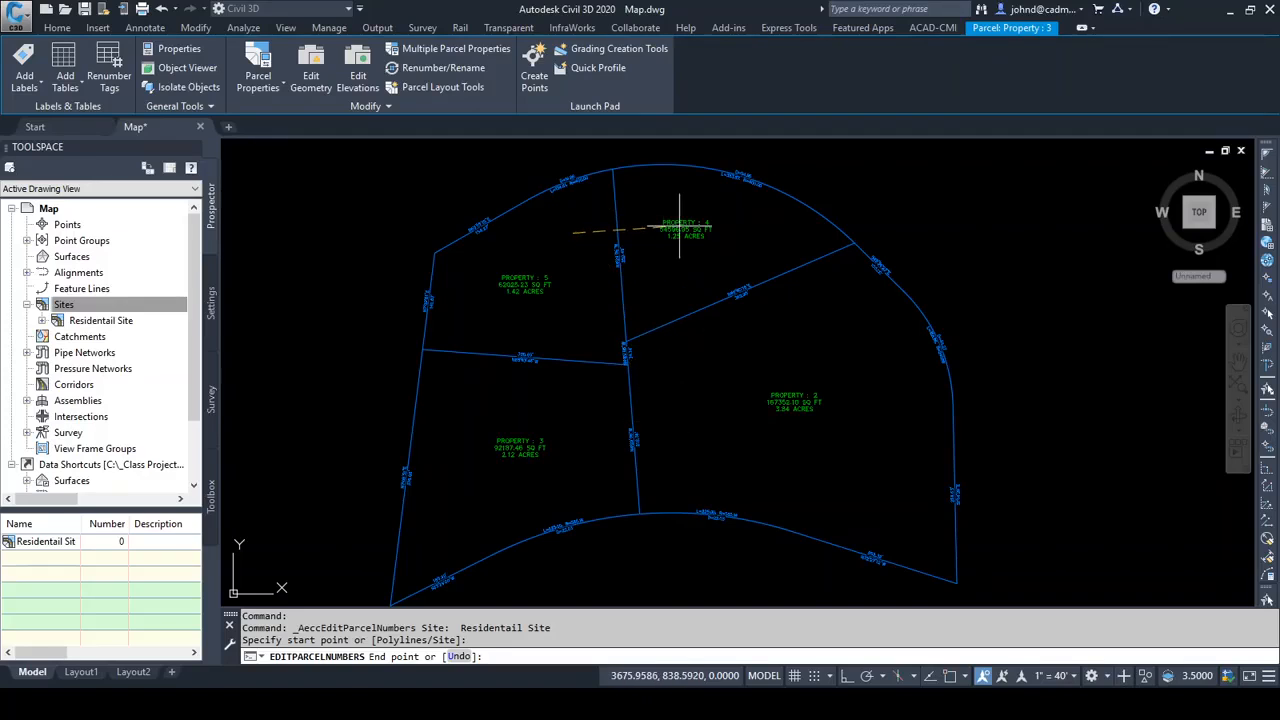
left_click(767, 353)
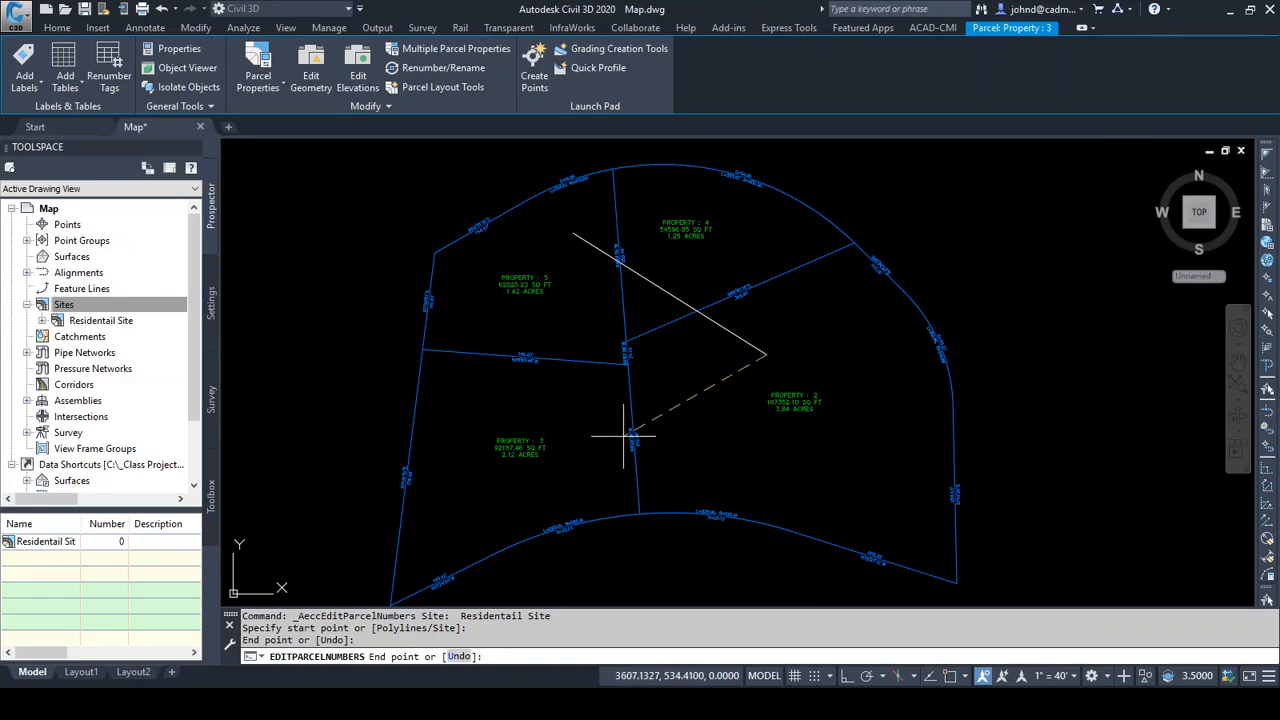
left_click(562, 424)
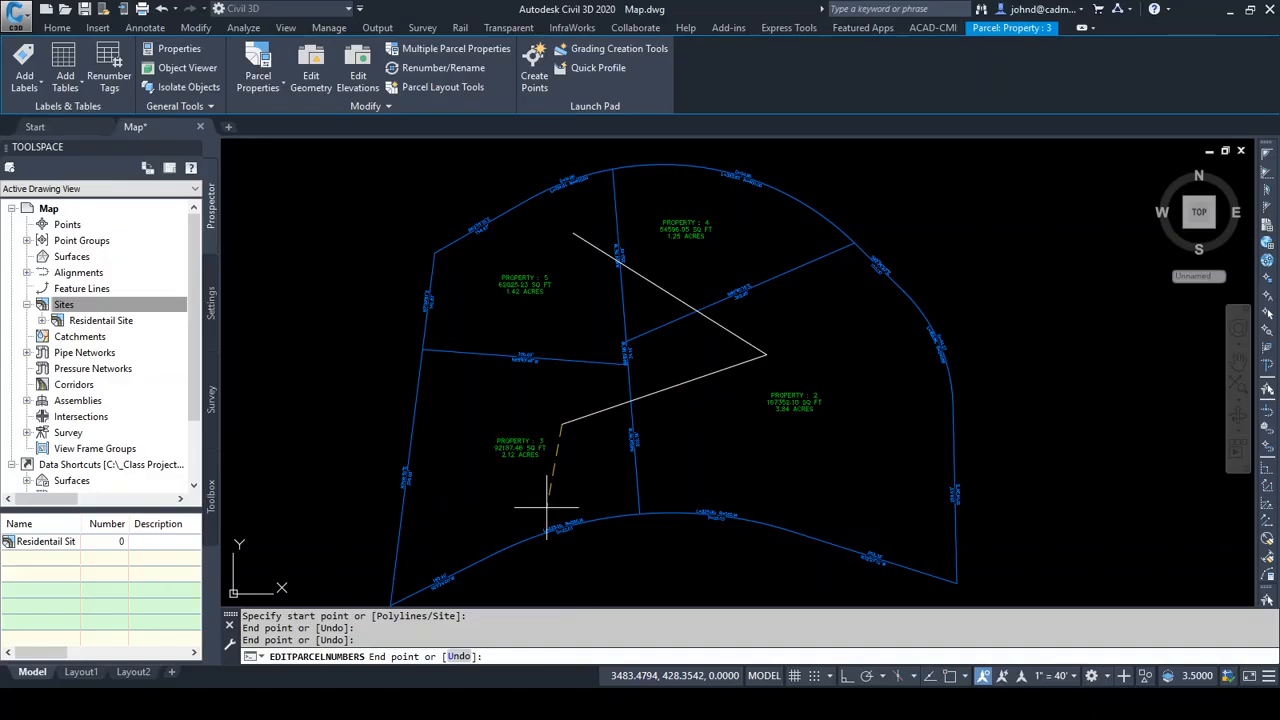
key("Return")
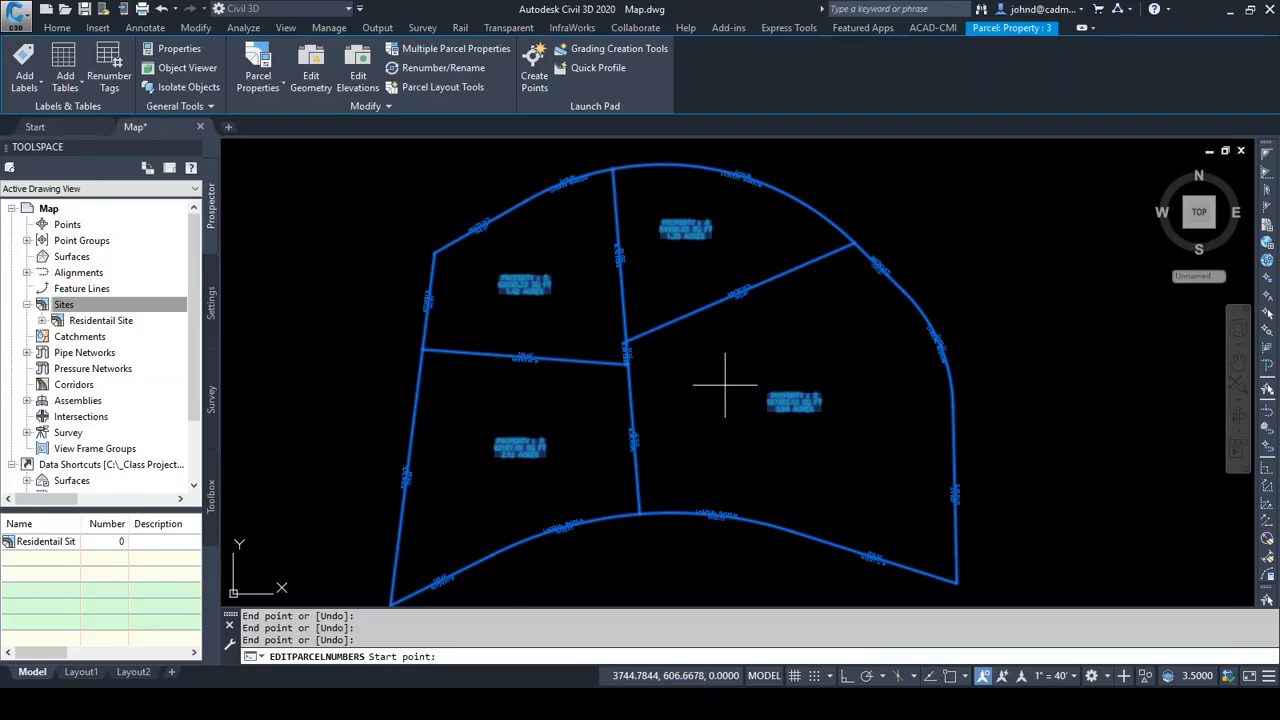
scroll(711, 383, "down", 8)
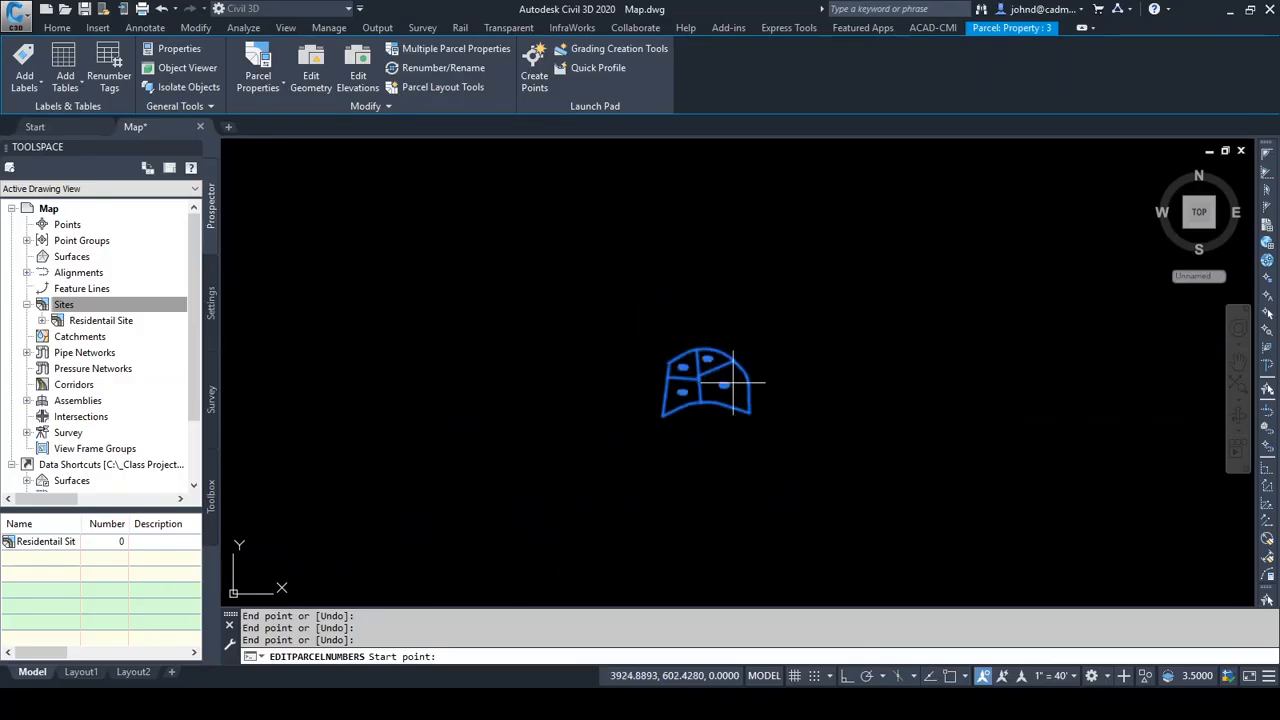
mouse_move(814, 385)
middle_mouse_down()
mouse_move(680, 406)
mouse_move(618, 373)
middle_mouse_up()
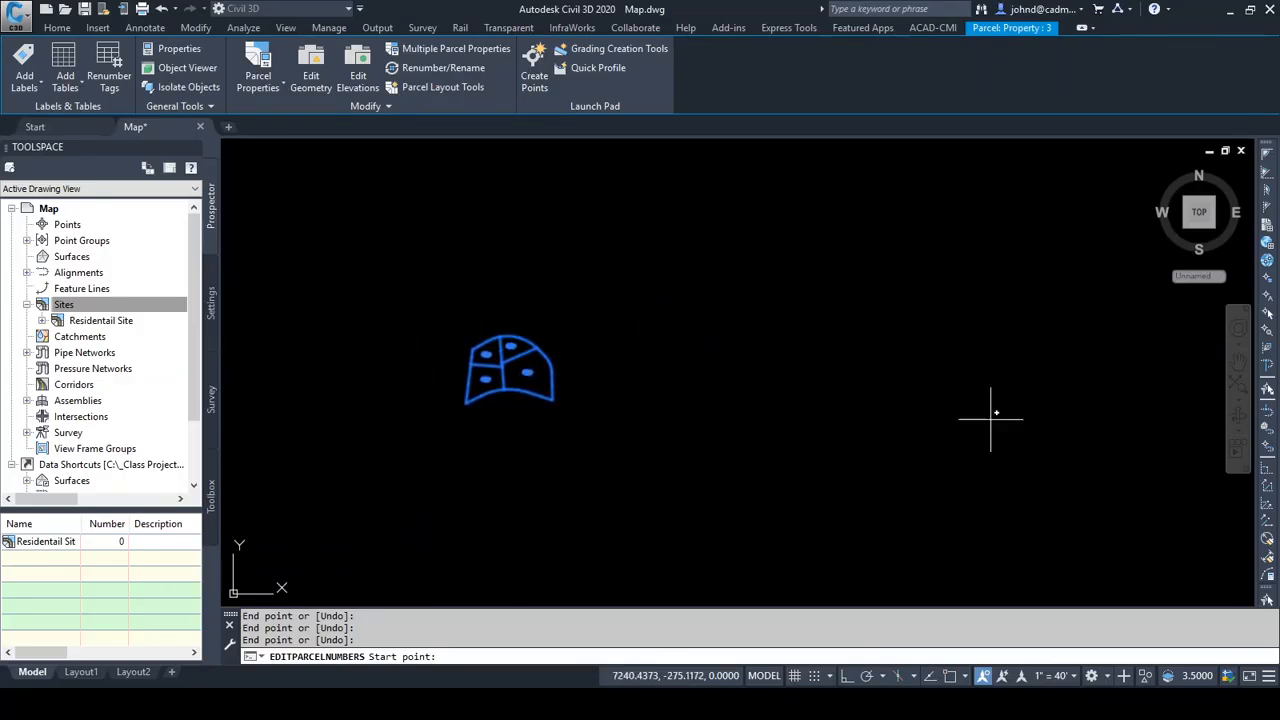
scroll(545, 450, "up", 2)
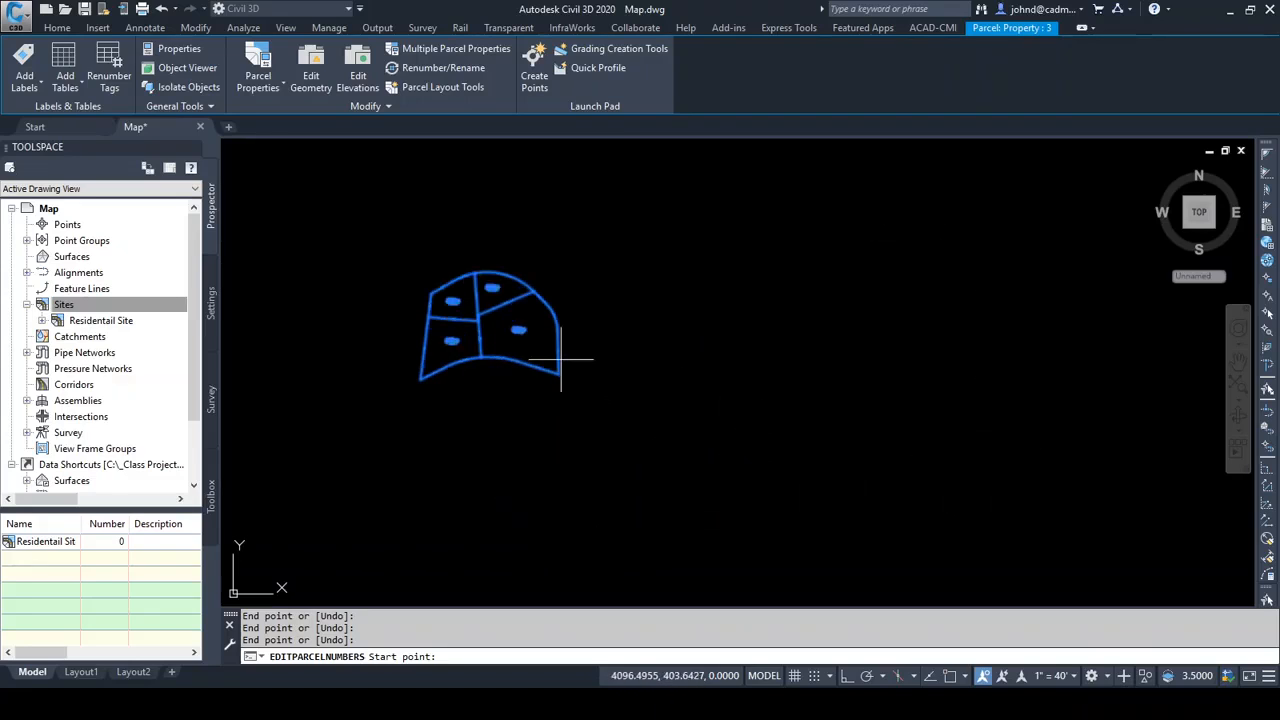
scroll(566, 429, "up", 2)
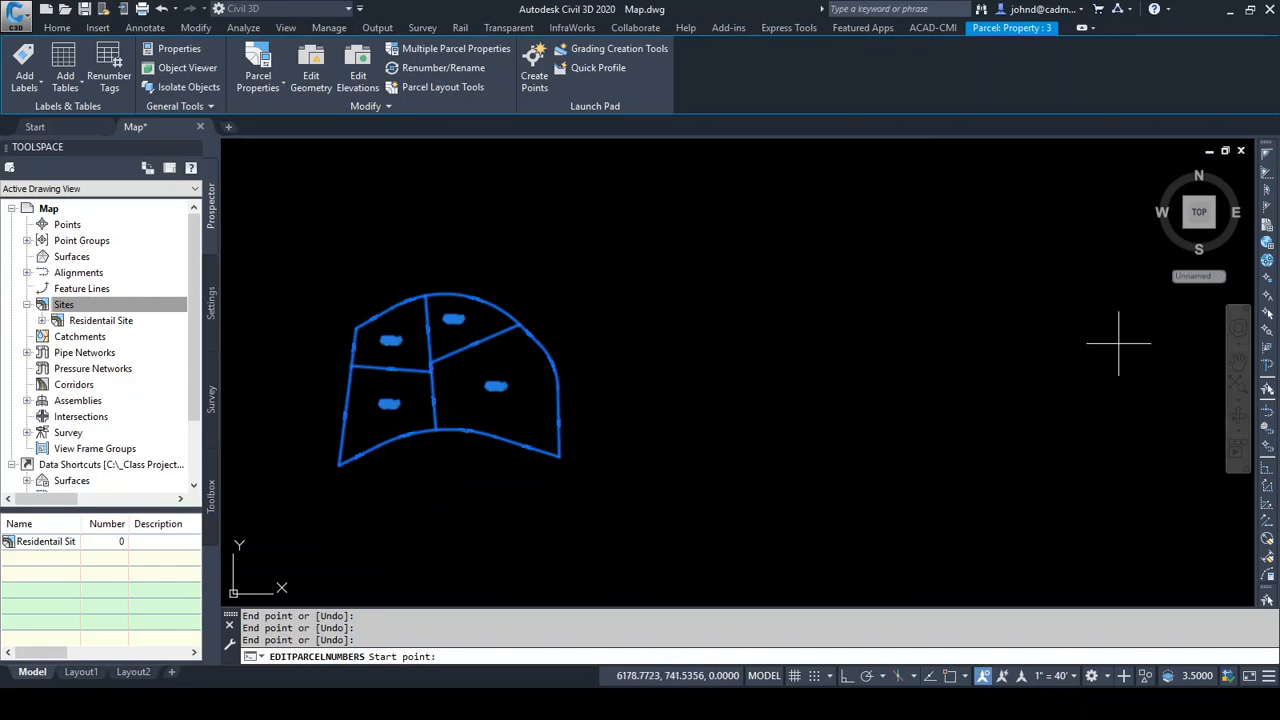
middle_click(493, 474)
middle_click(493, 474)
scroll(783, 455, "down", 2)
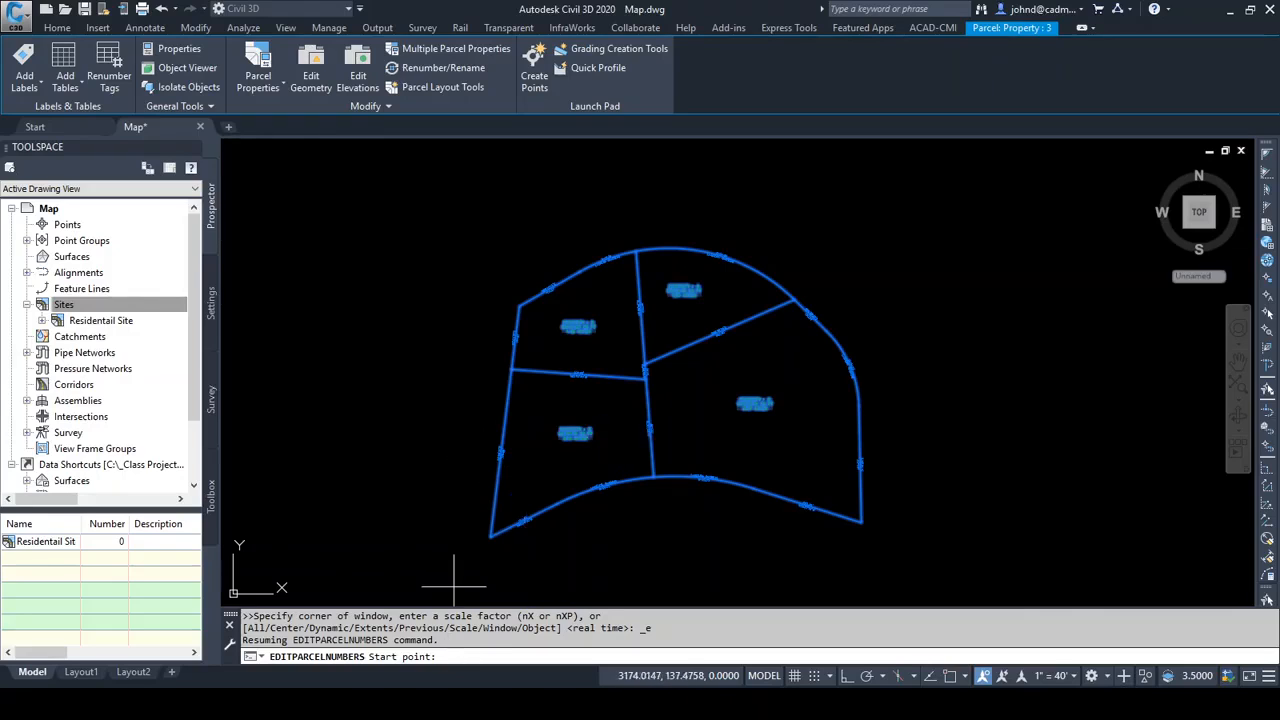
key("Return")
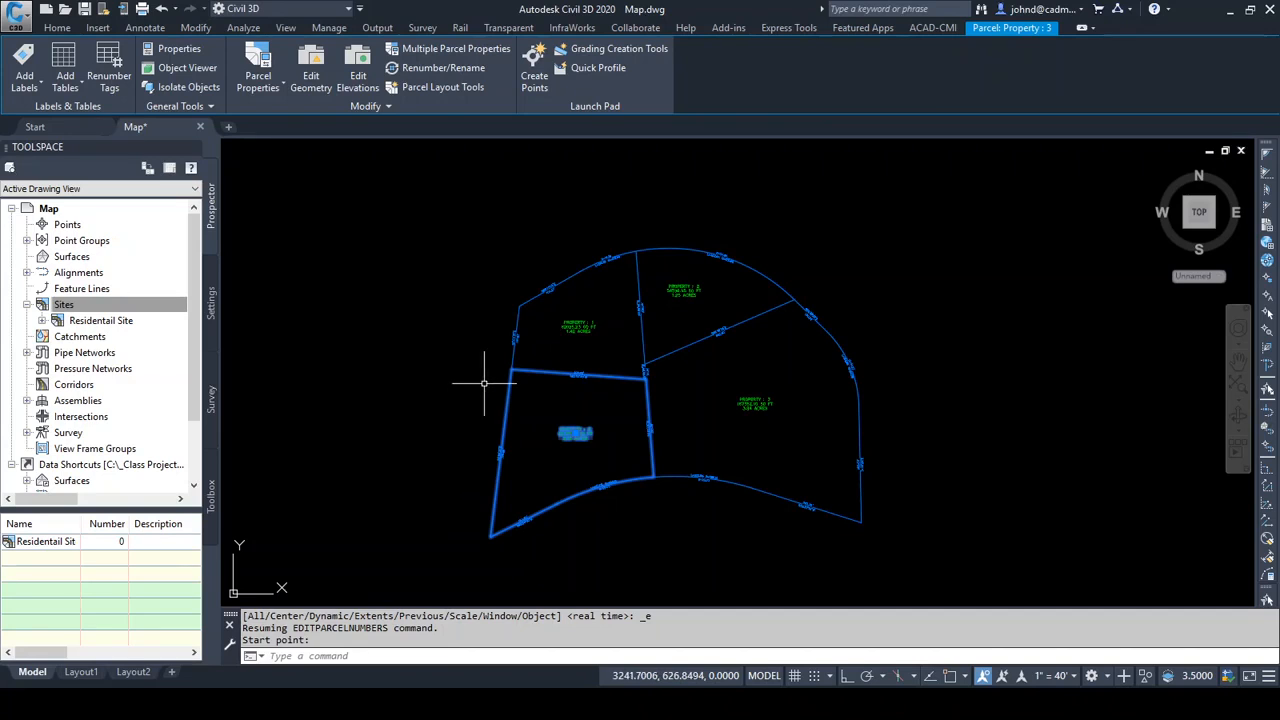
key("Escape")
Inspect the number and area labels of all four renumbered parcels
scroll(486, 372, "up", 5)
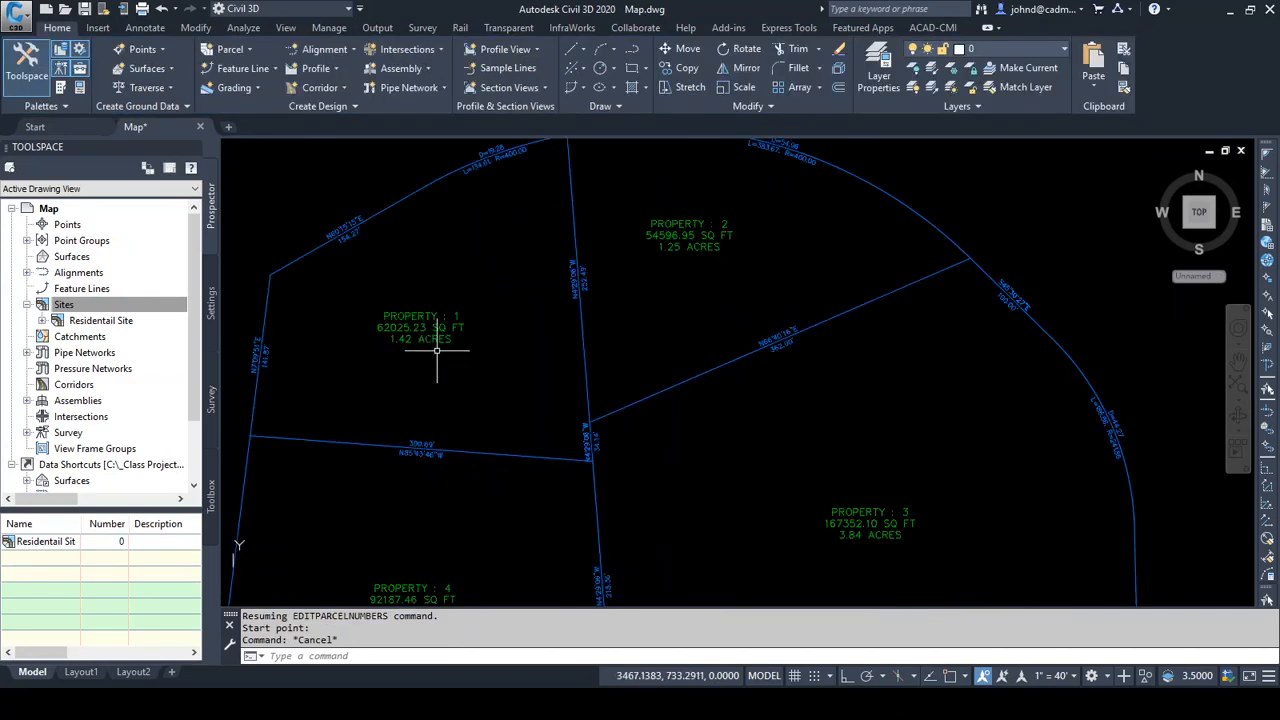
scroll(437, 350, "up", 2)
middle_click_drag(951, 514, 898, 190)
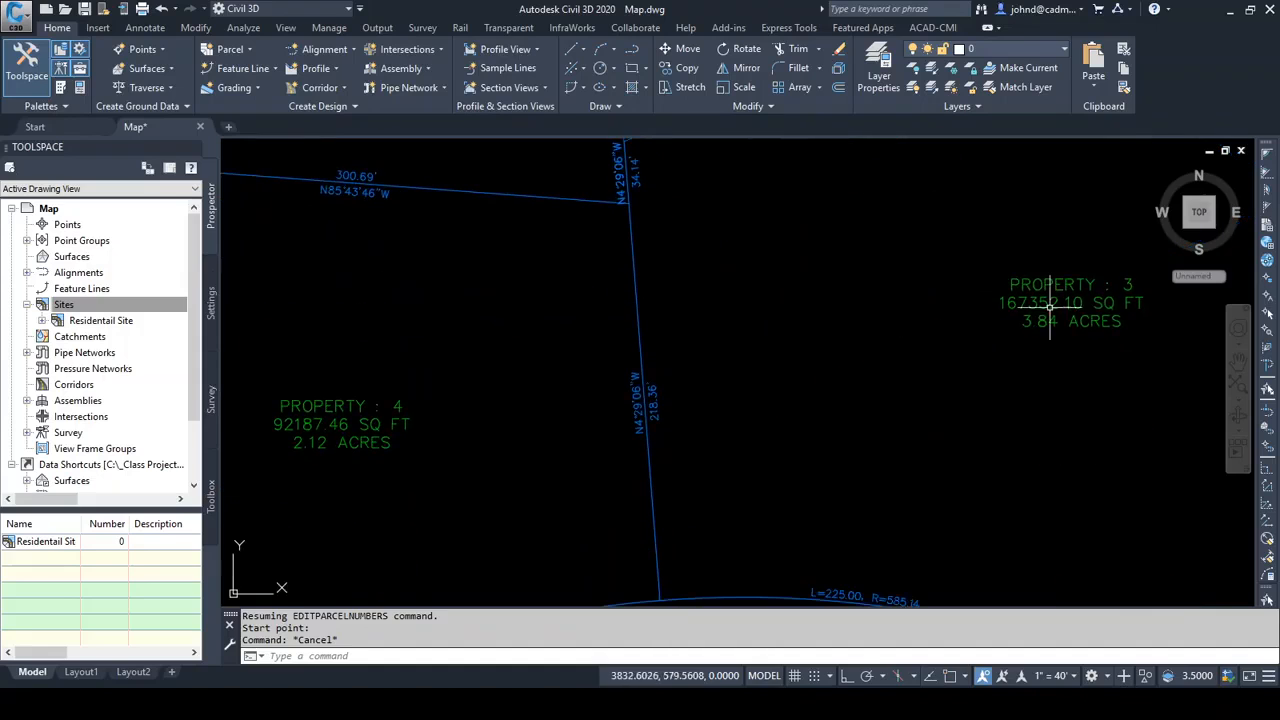
scroll(443, 455, "down", 4)
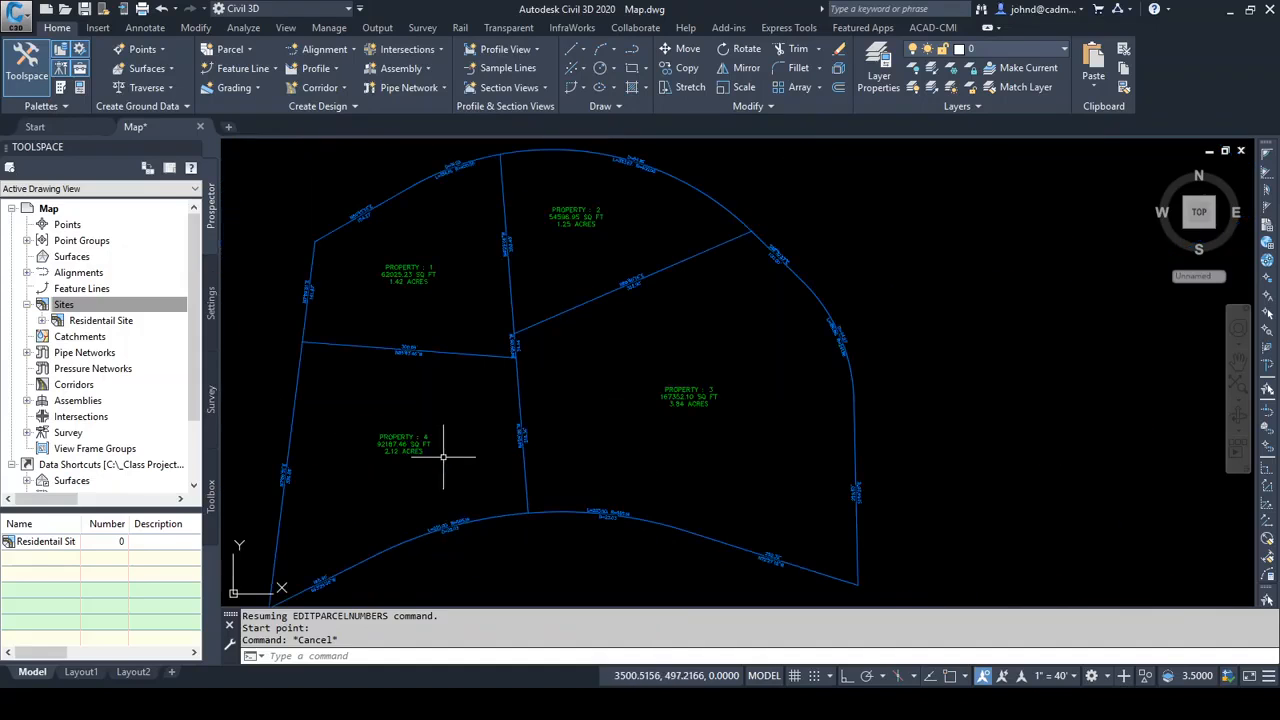
middle_click_drag(467, 395, 629, 403)
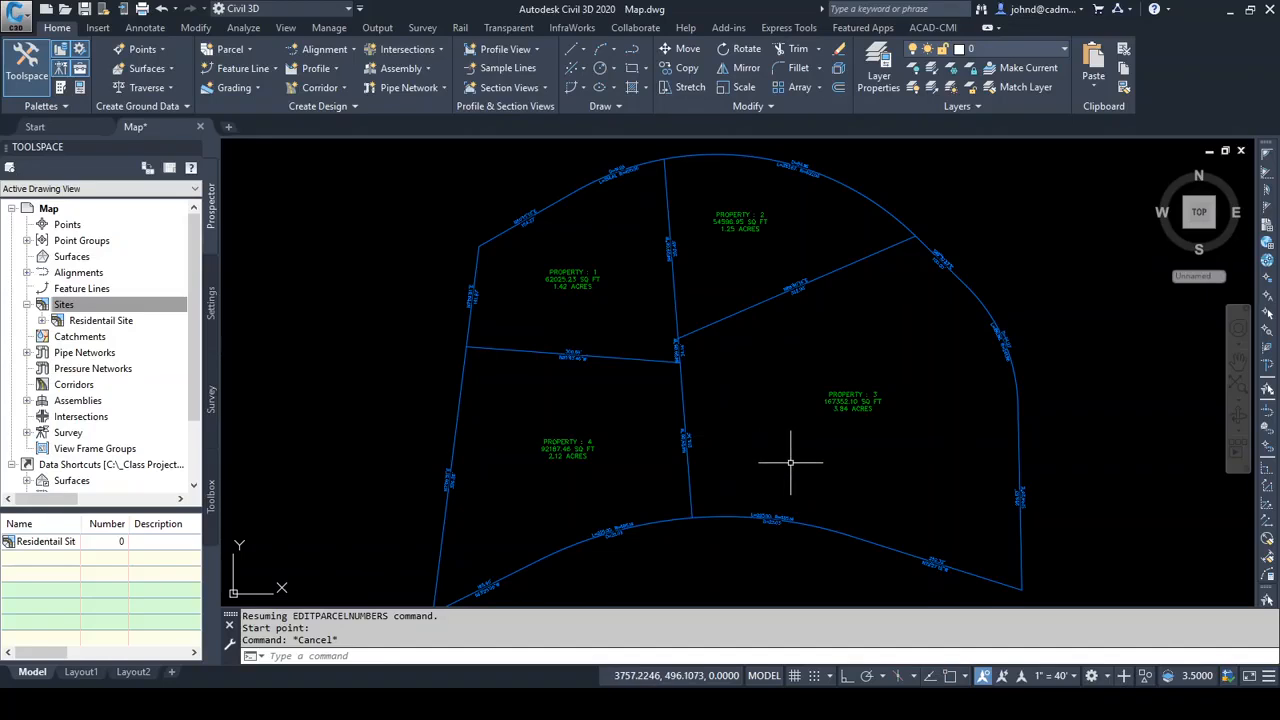
Open the northwest parcel's properties, review its information, composition and inverse analysis, and switch the analysis to Mapcheck
left_click(581, 284)
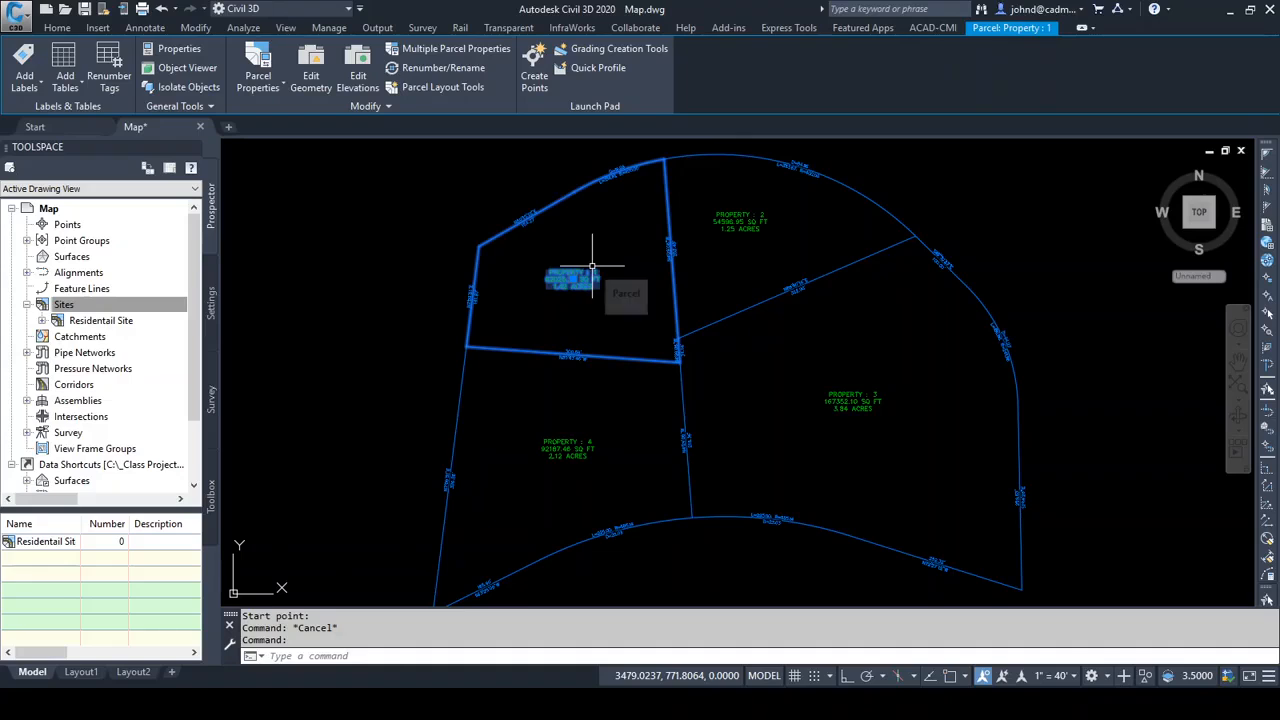
left_click(259, 62)
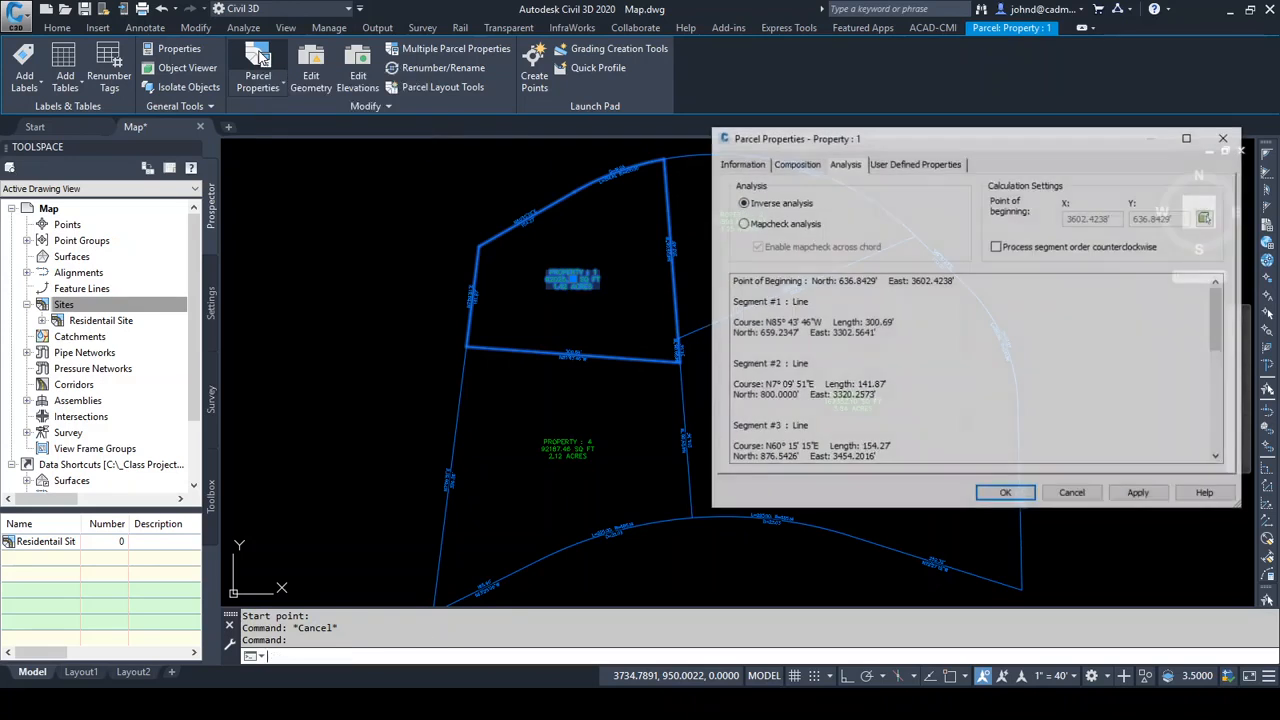
left_click_drag(909, 142, 615, 148)
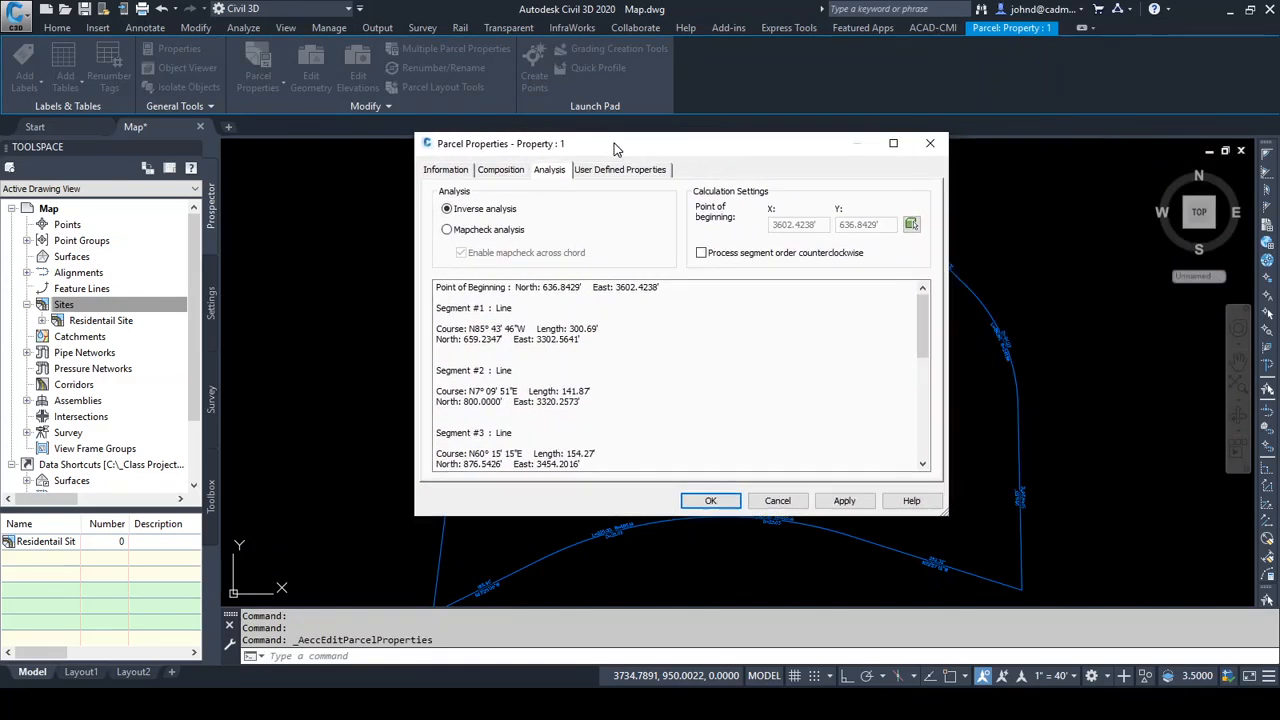
left_click(446, 170)
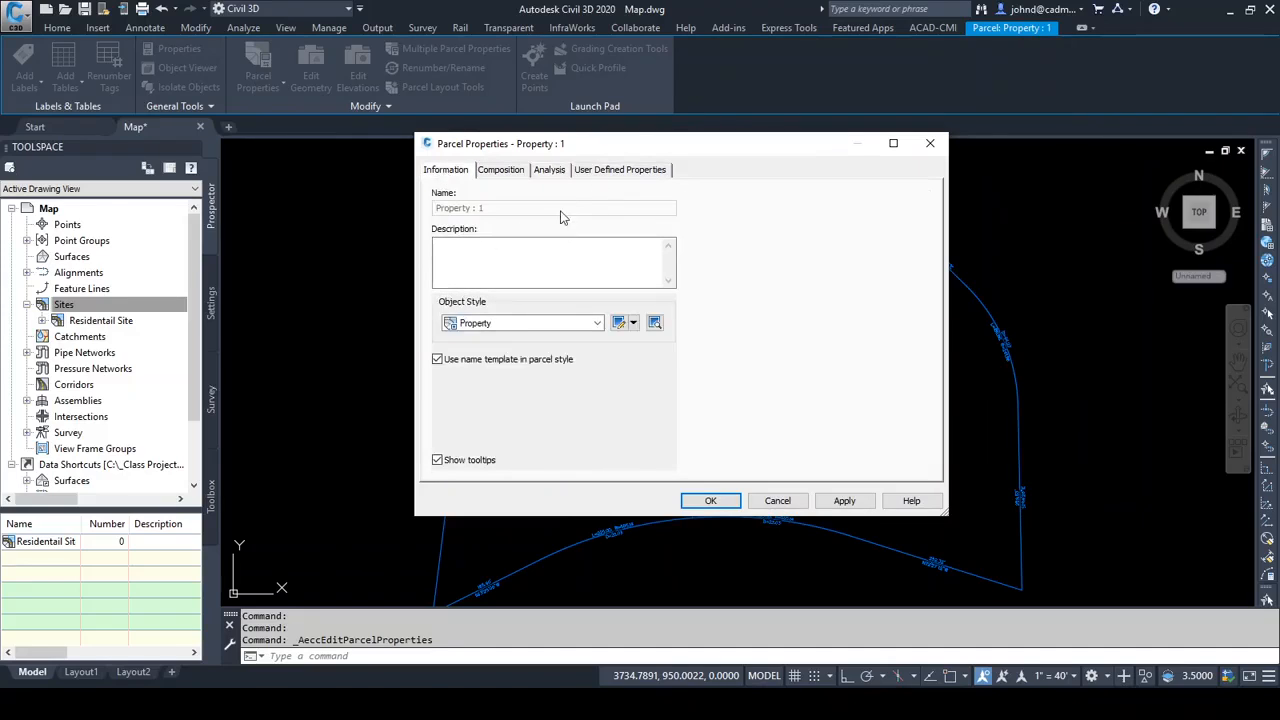
left_click(501, 171)
left_click(551, 171)
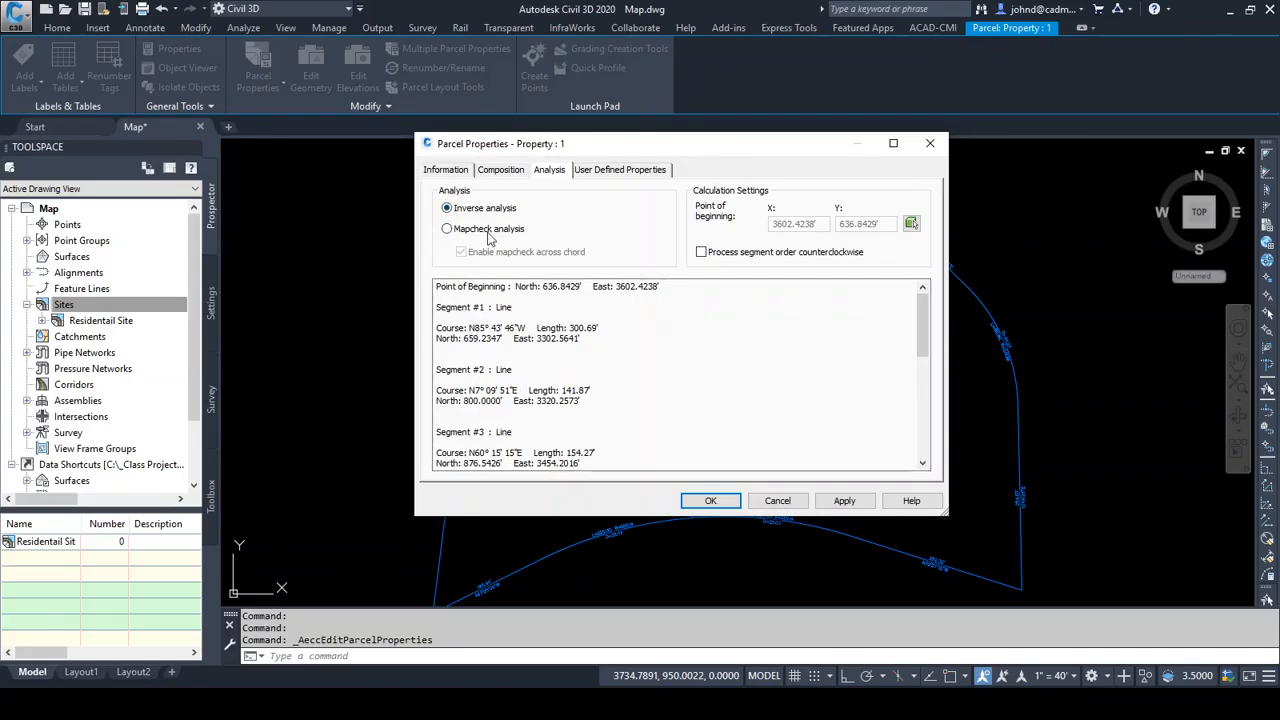
left_click(447, 229)
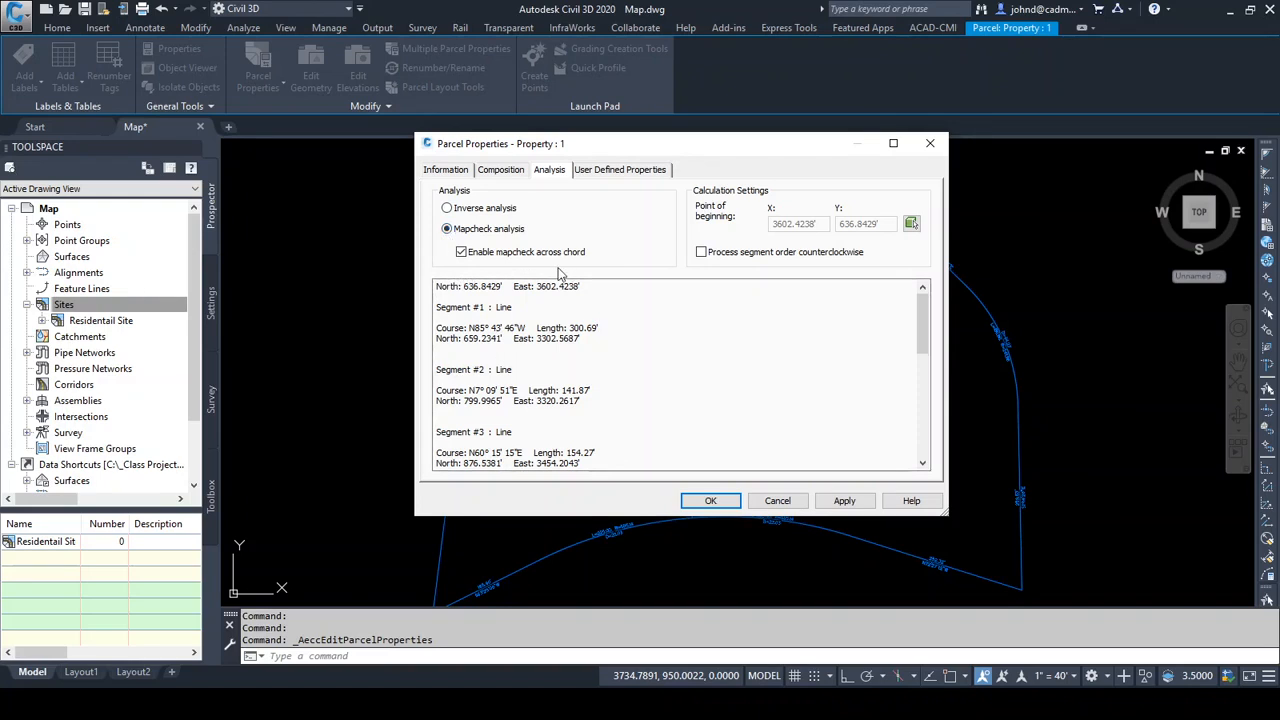
Set the northwest parcel's point of beginning to the north endpoint of the central lot line using an endpoint snap
mouse_move(654, 152)
left_mouse_down()
mouse_move(654, 263)
mouse_move(800, 364)
mouse_move(866, 382)
mouse_move(875, 404)
left_mouse_up()
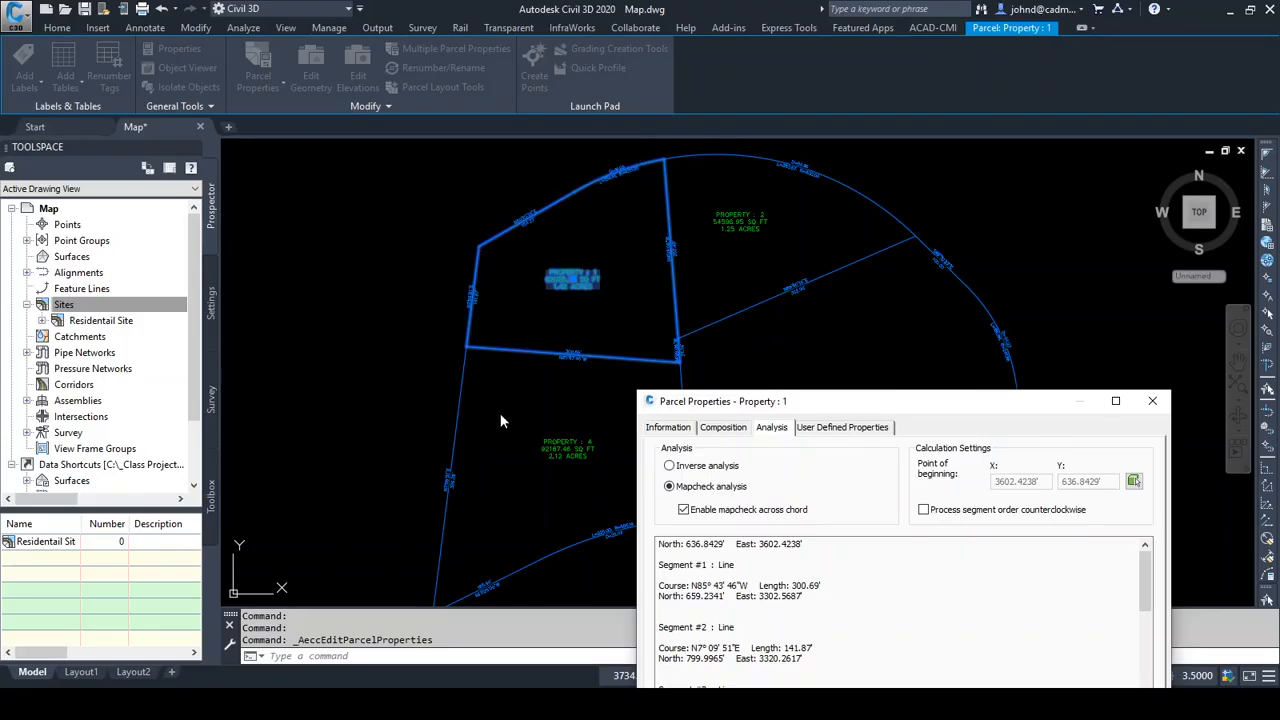
left_click(1133, 481)
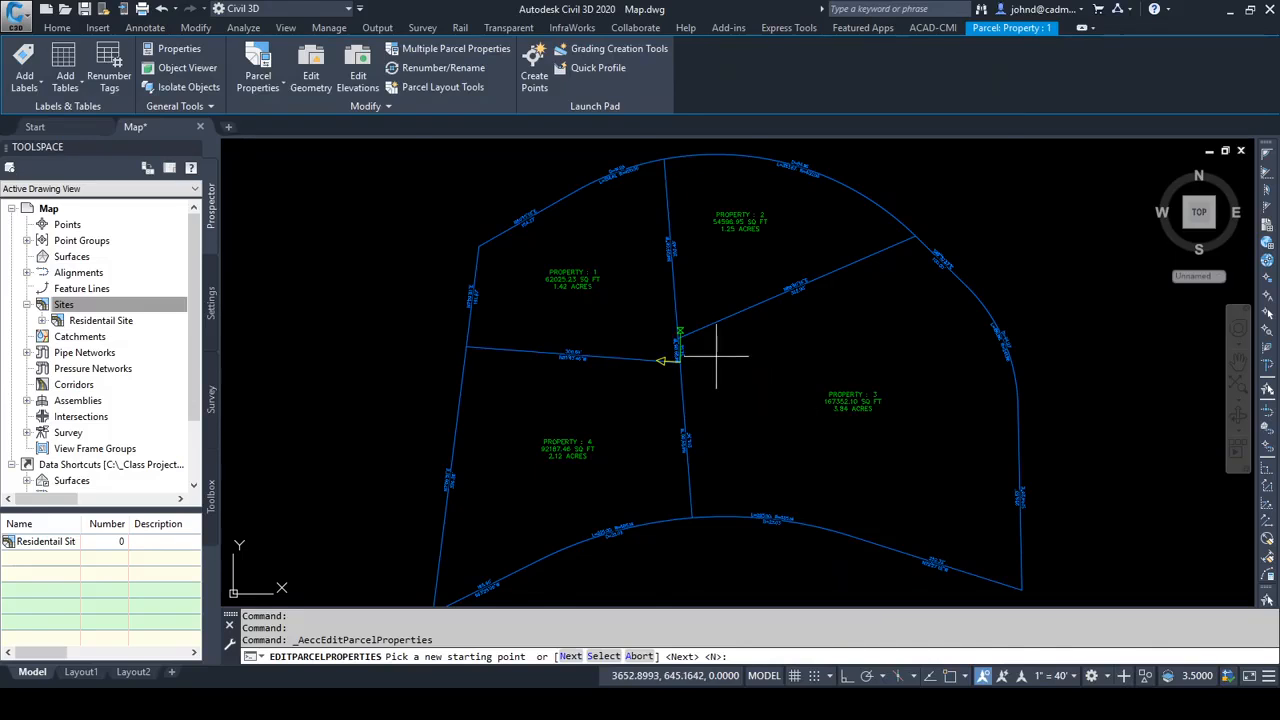
scroll(714, 353, "up", 8)
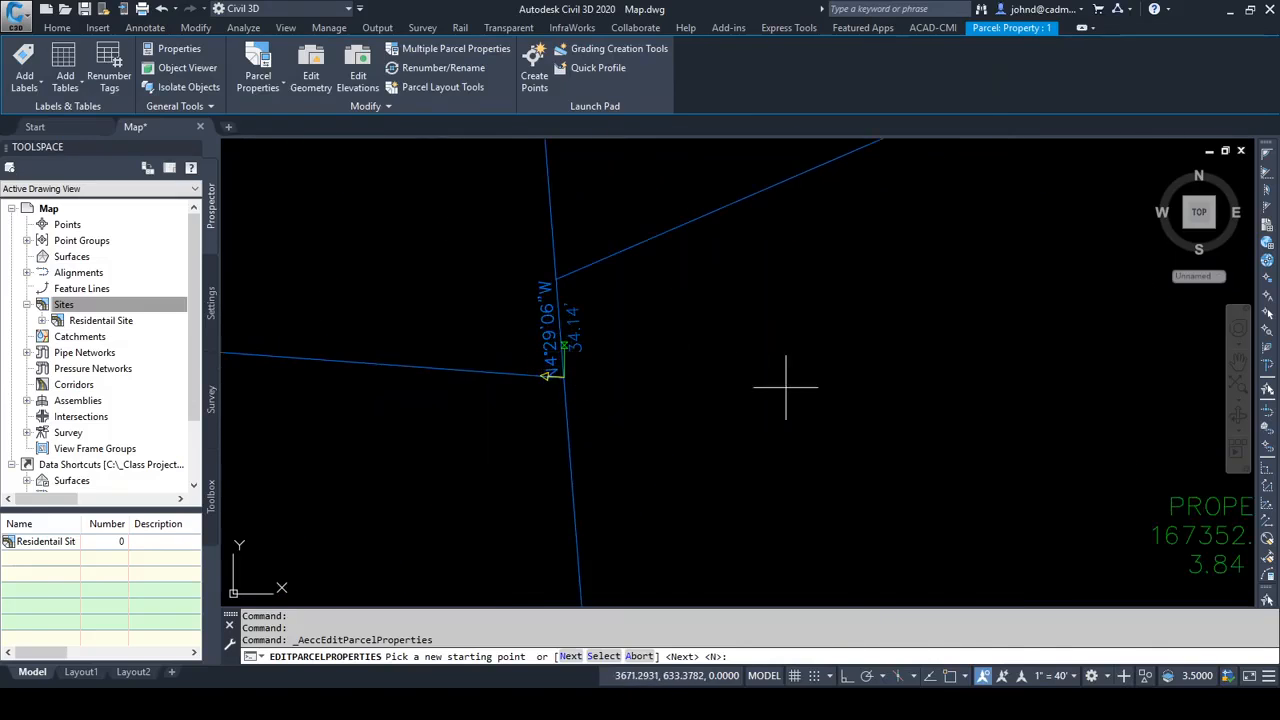
scroll(786, 380, "down", 3)
scroll(768, 375, "down", 2)
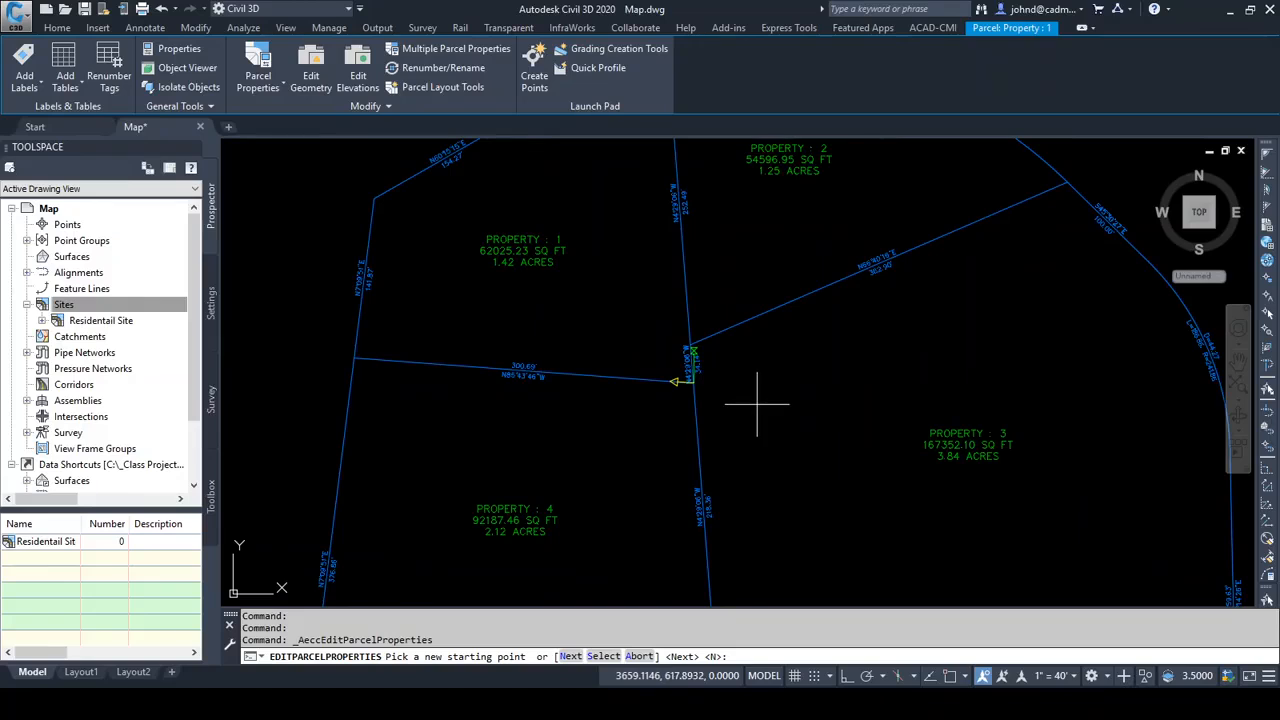
scroll(680, 410, "down", 2)
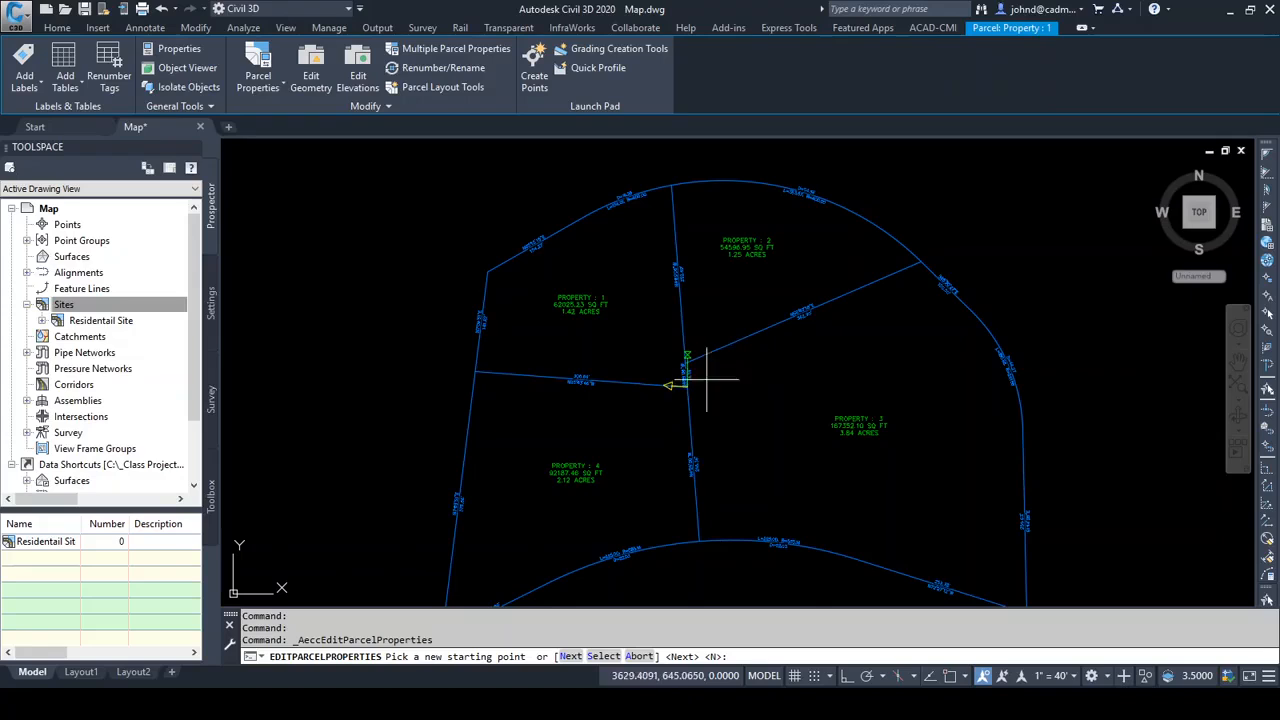
right_click(674, 197, "shift")
key("e")
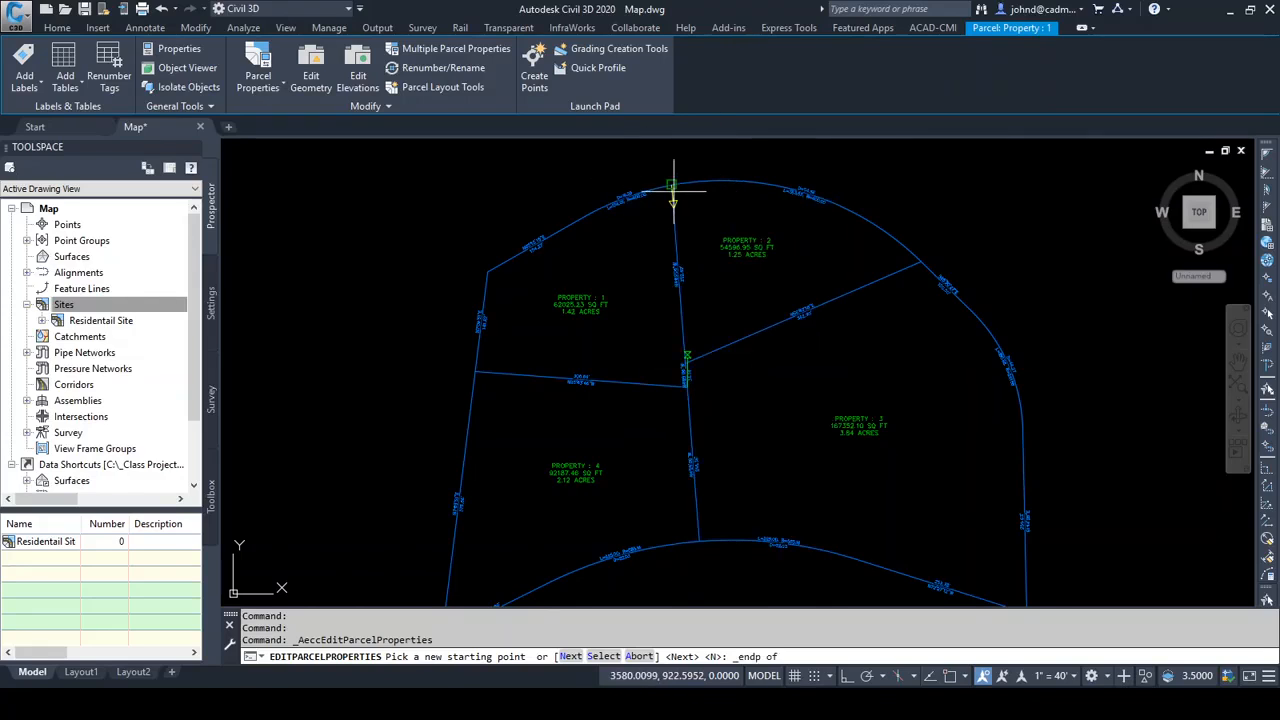
left_click(671, 185)
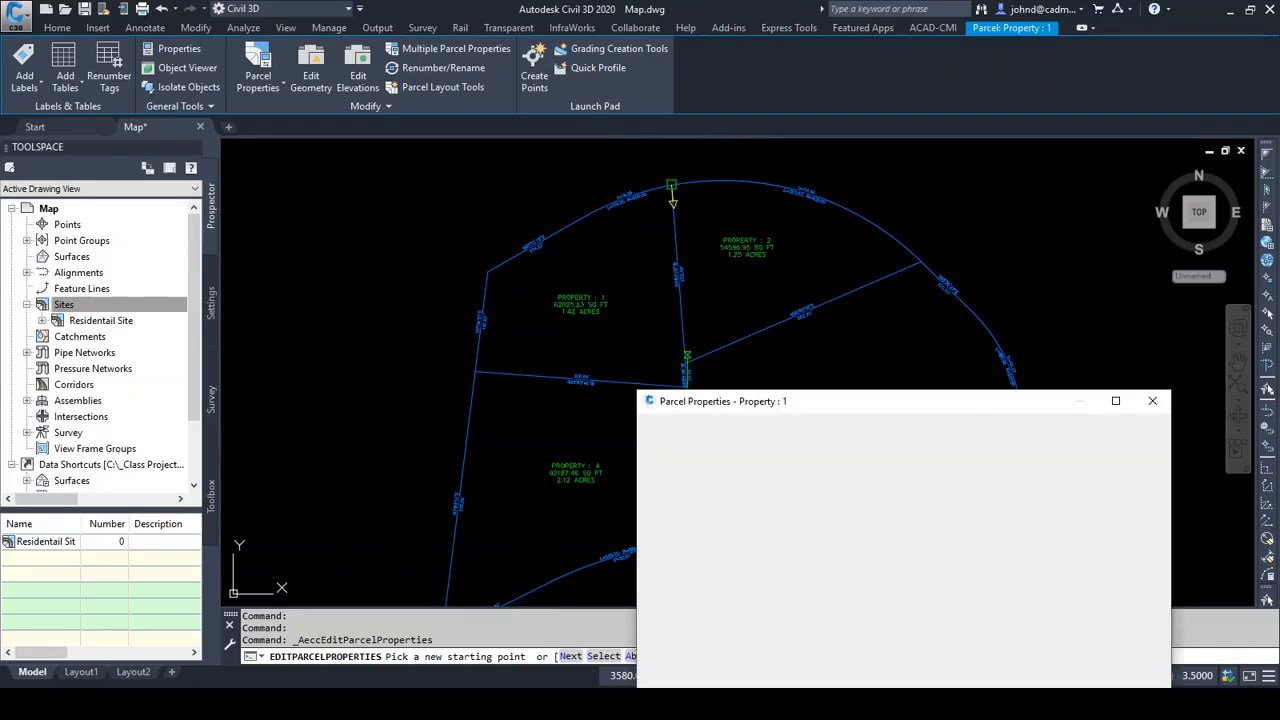
left_click_drag(871, 411, 864, 317)
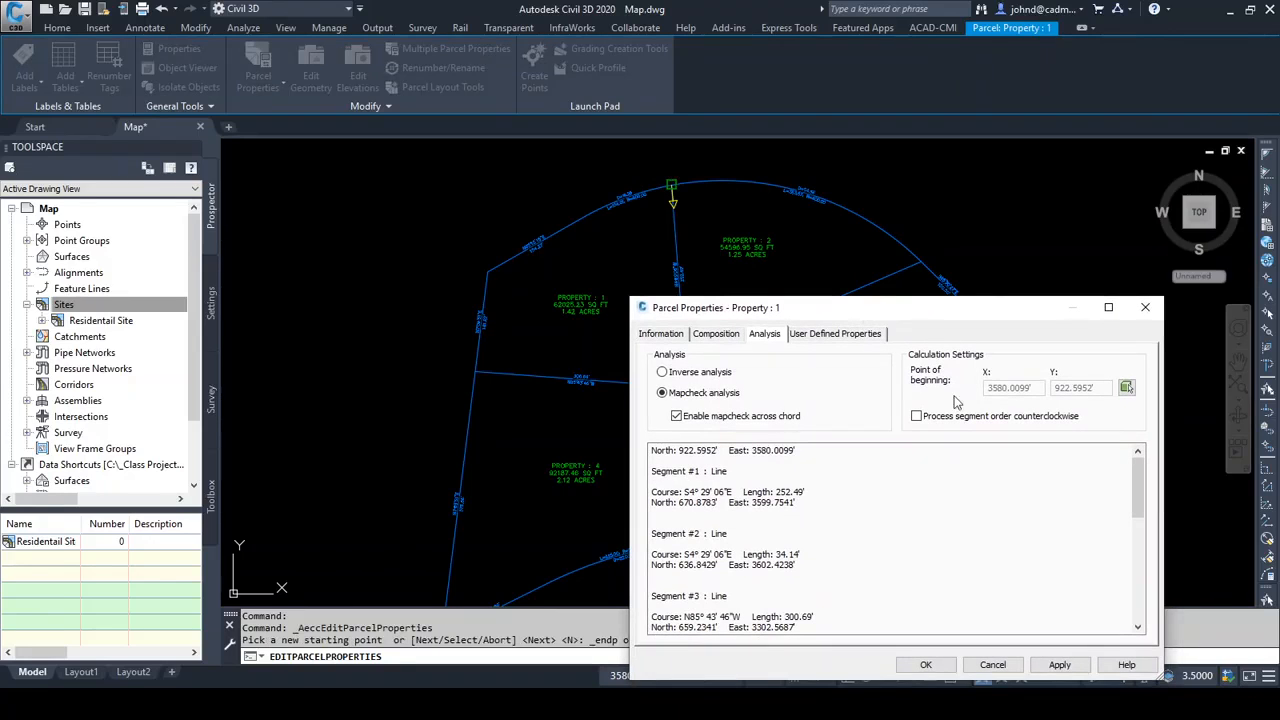
Move the northwest parcel's point of beginning to its southeast corner on the central lot line using an endpoint snap
left_click(1127, 389)
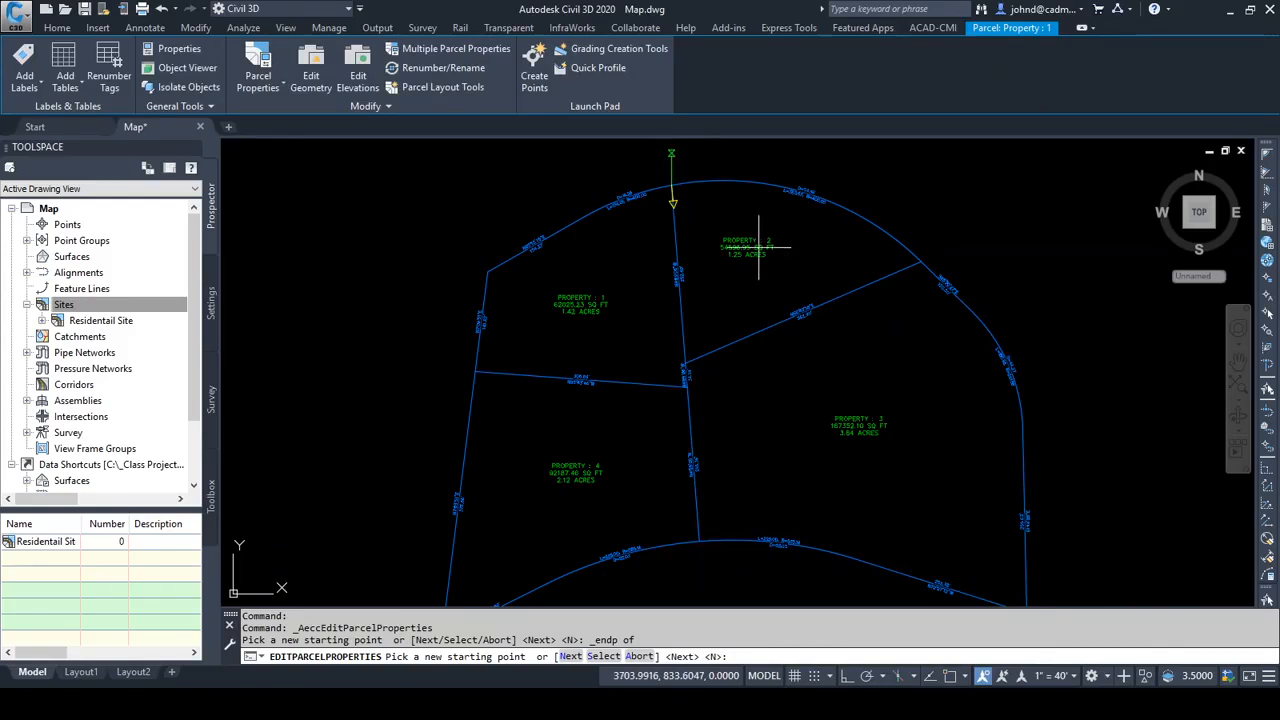
right_click(718, 418, "shift")
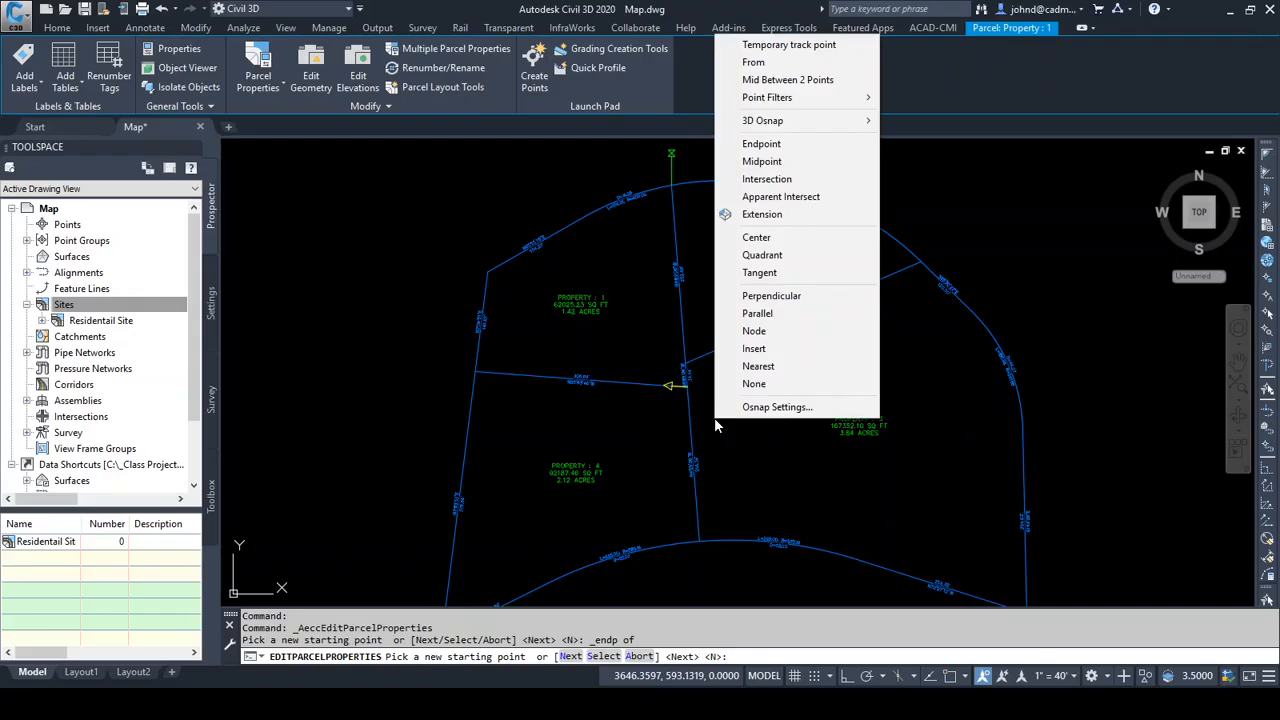
key("e")
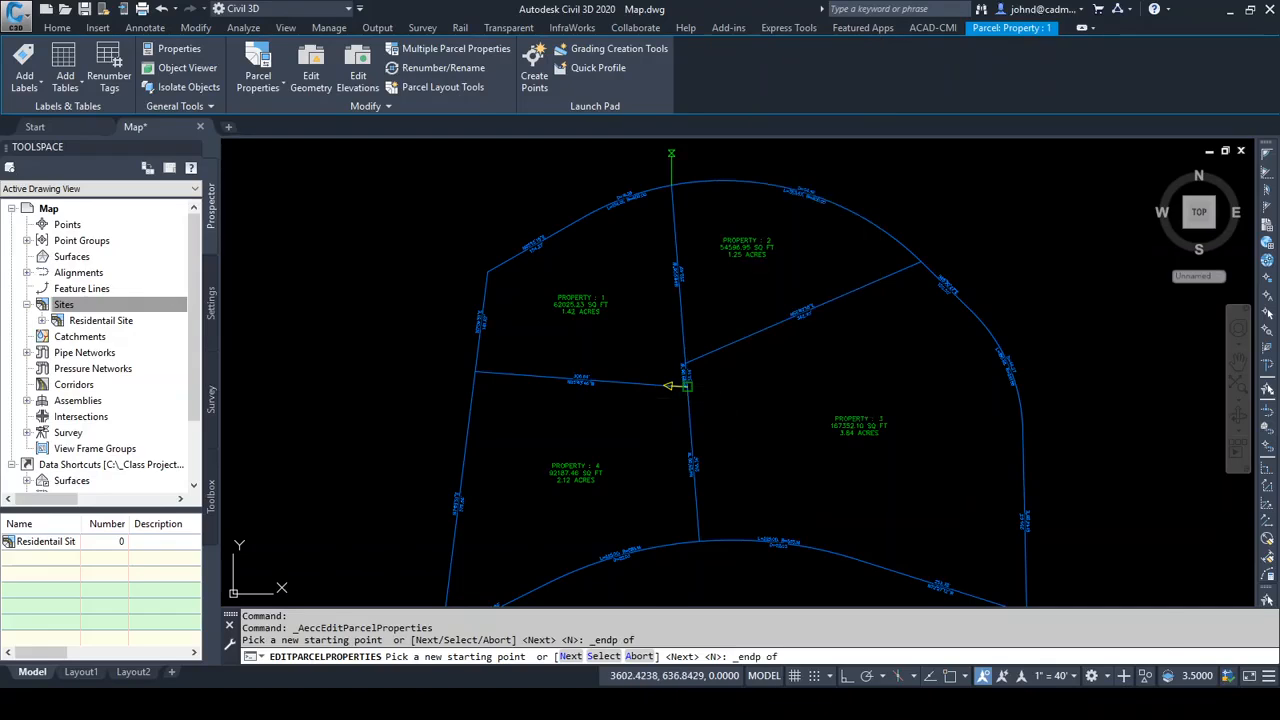
left_click(686, 386)
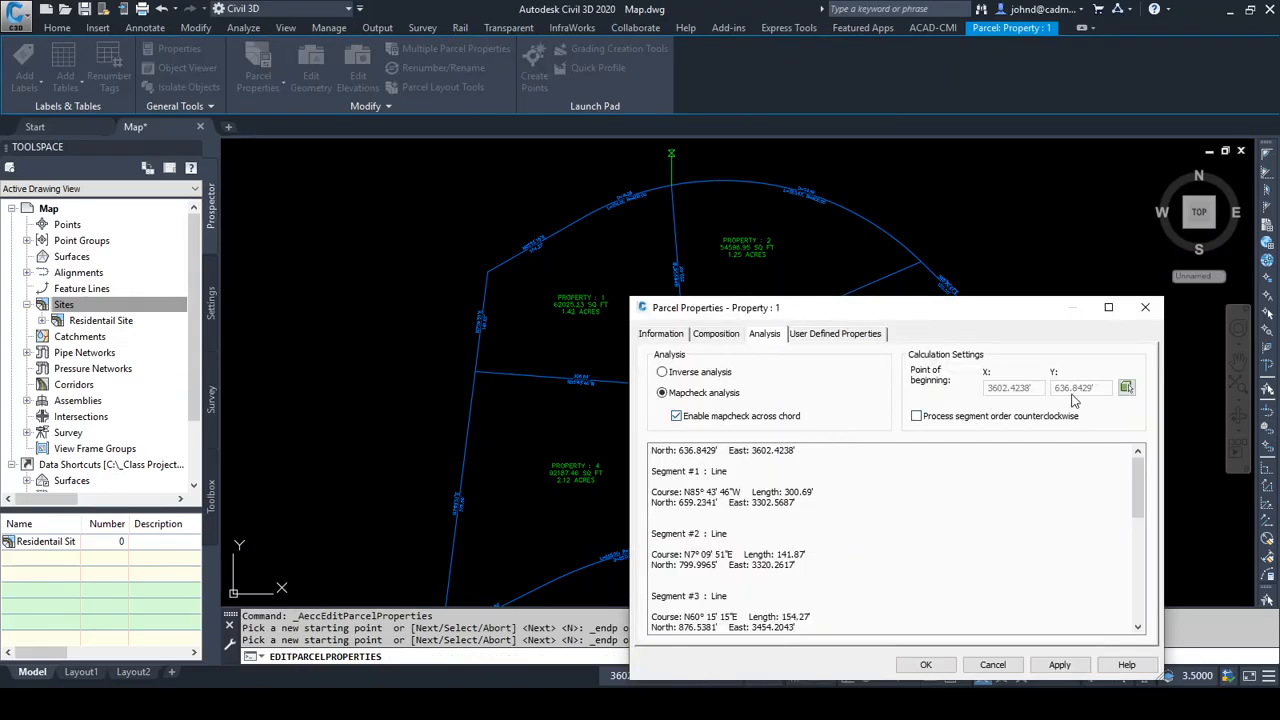
Review the northwest parcel's mapcheck results through to the closure error and precision, accept the properties and deselect the parcel
left_click_drag(928, 316, 892, 196)
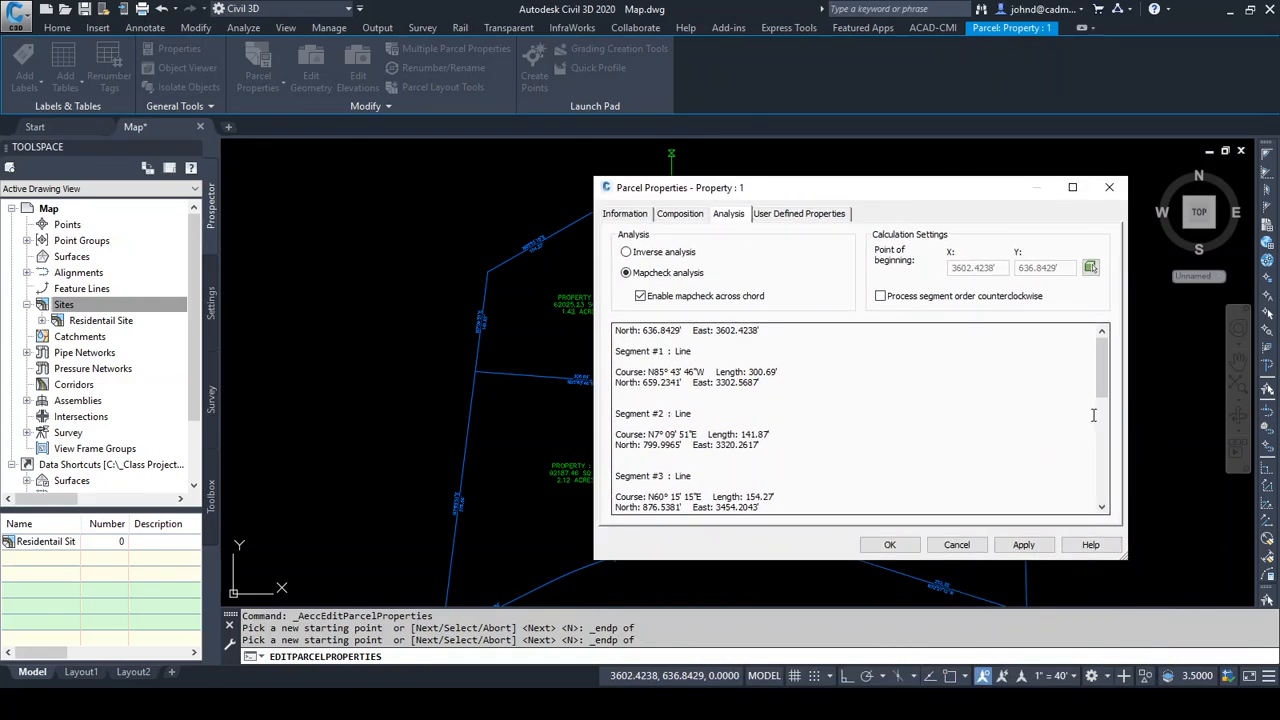
left_click_drag(1101, 379, 1080, 487)
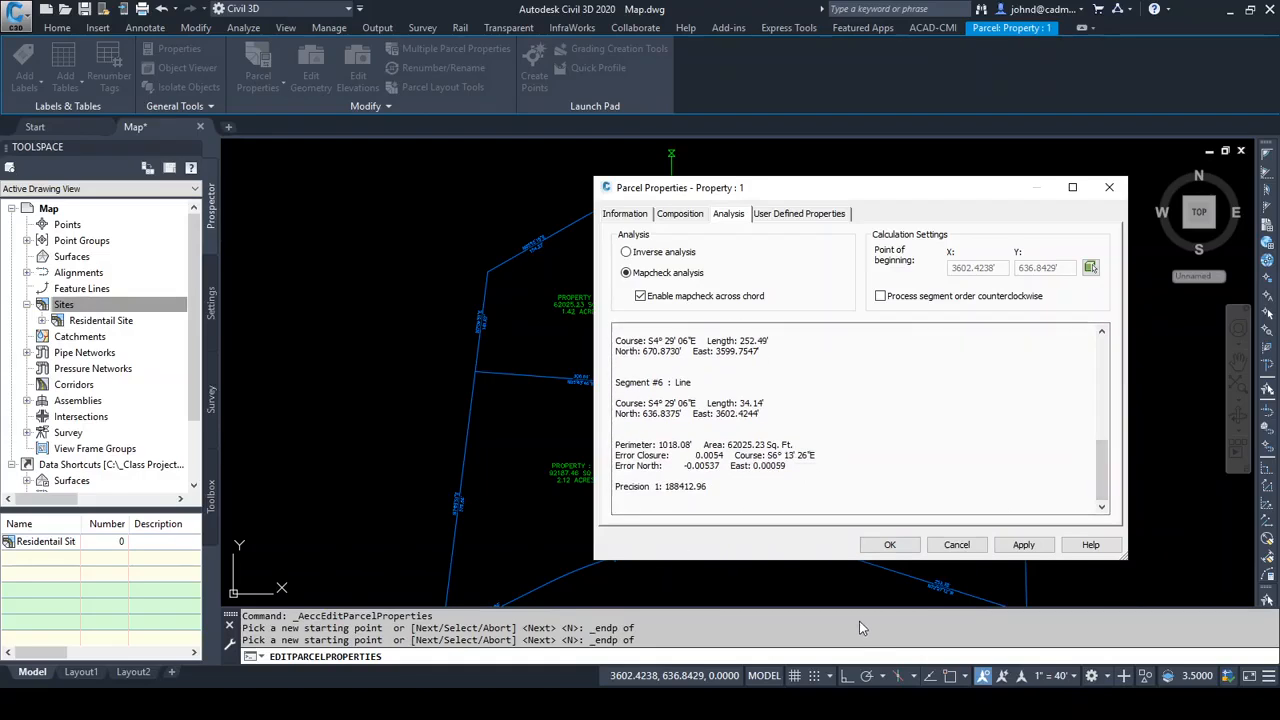
left_click(889, 545)
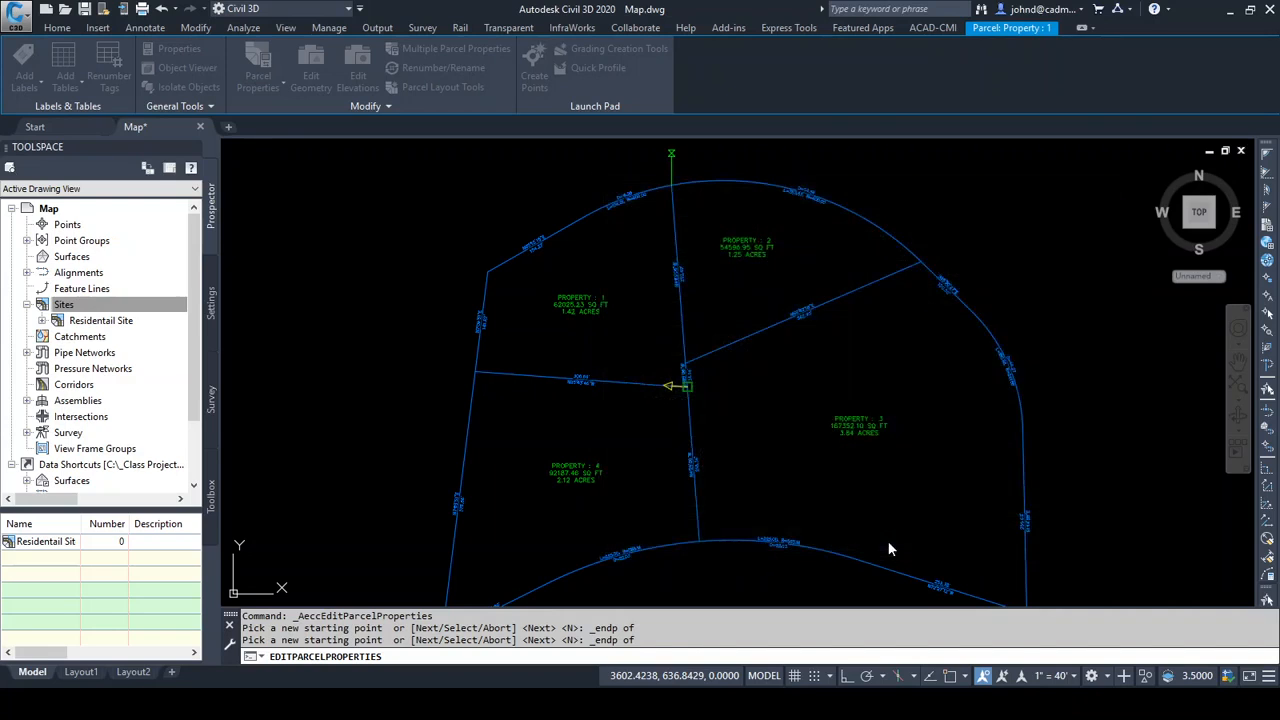
key("Escape")
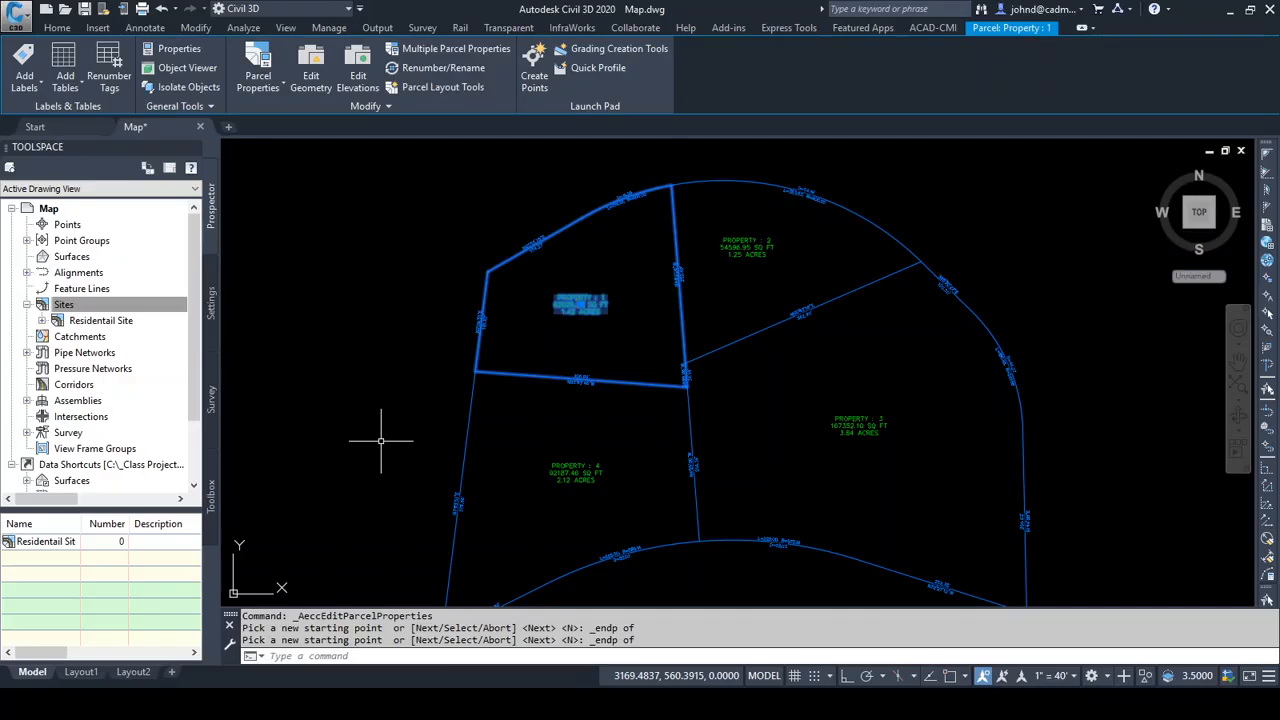
key("Escape")
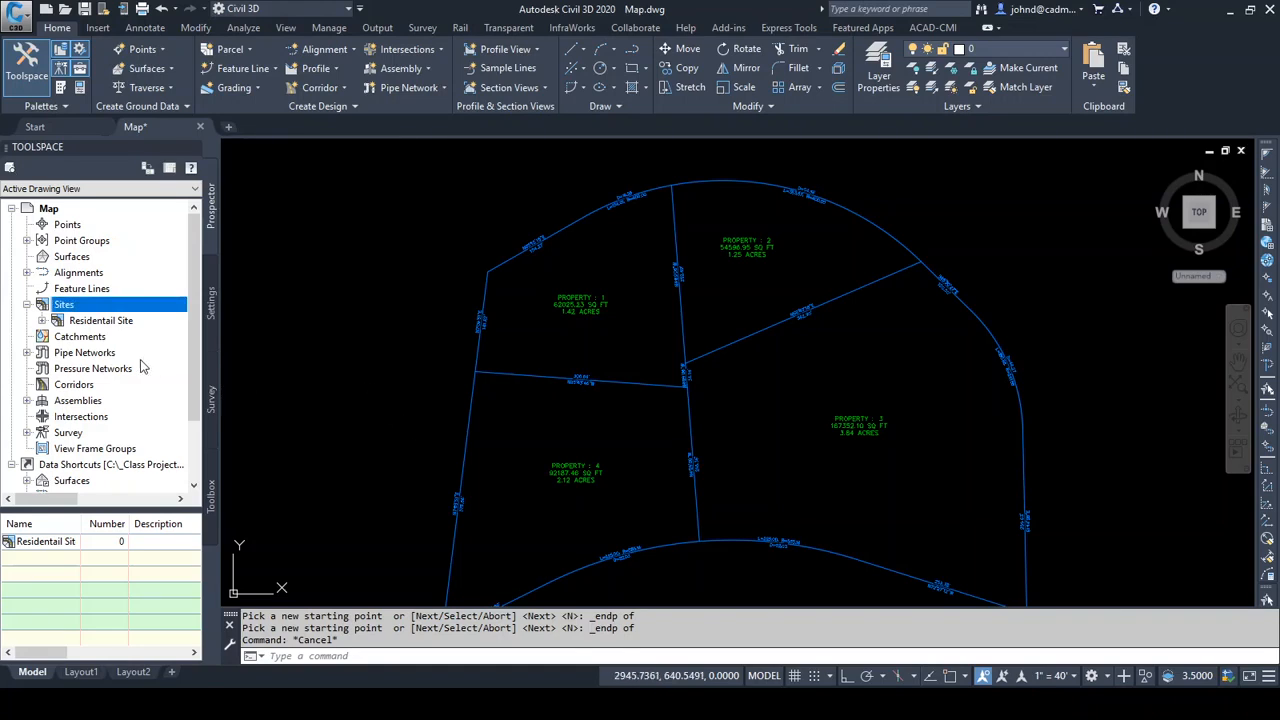
Open the analysis export for the Property : 1 parcel of the Residentail Site
left_click(42, 321)
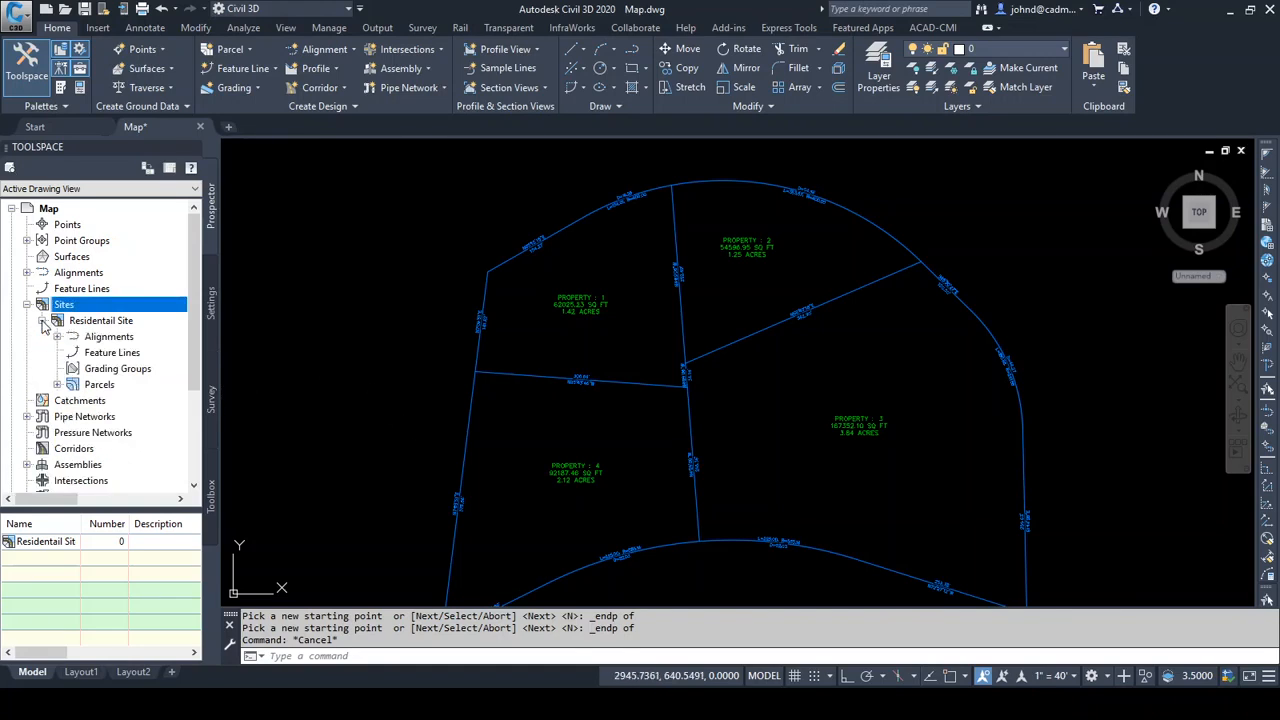
left_click(57, 385)
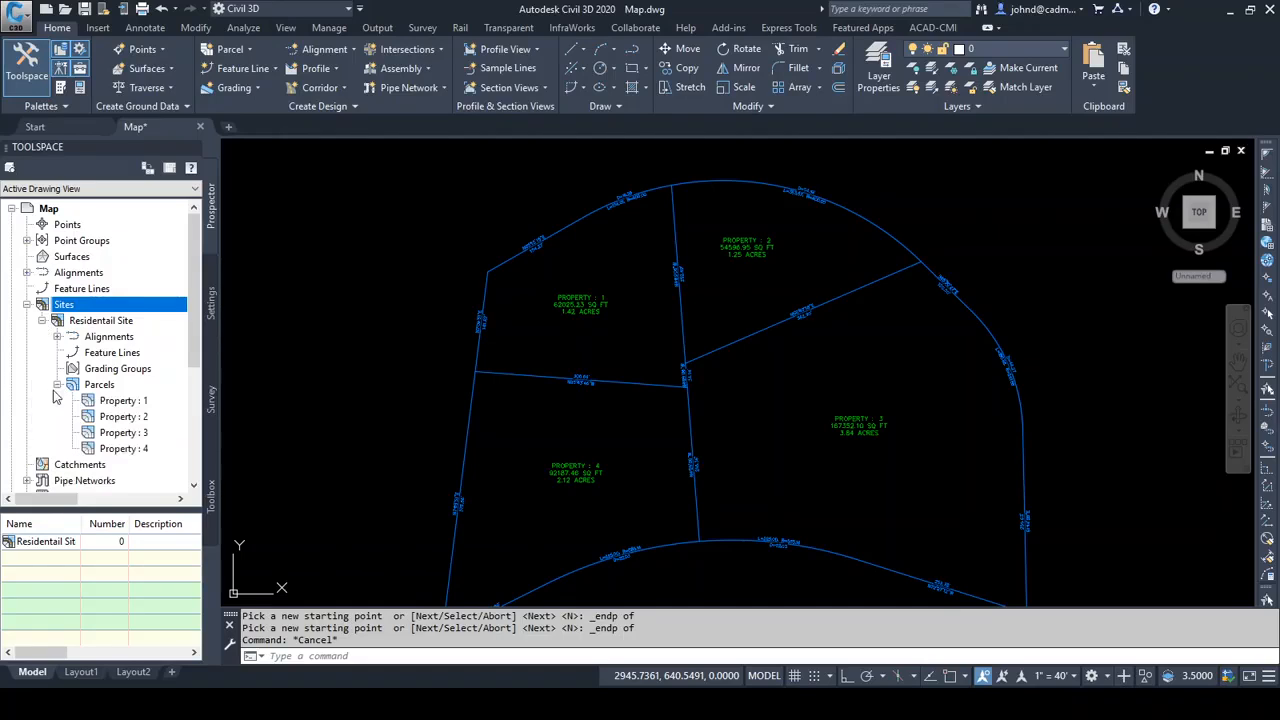
left_click(124, 401)
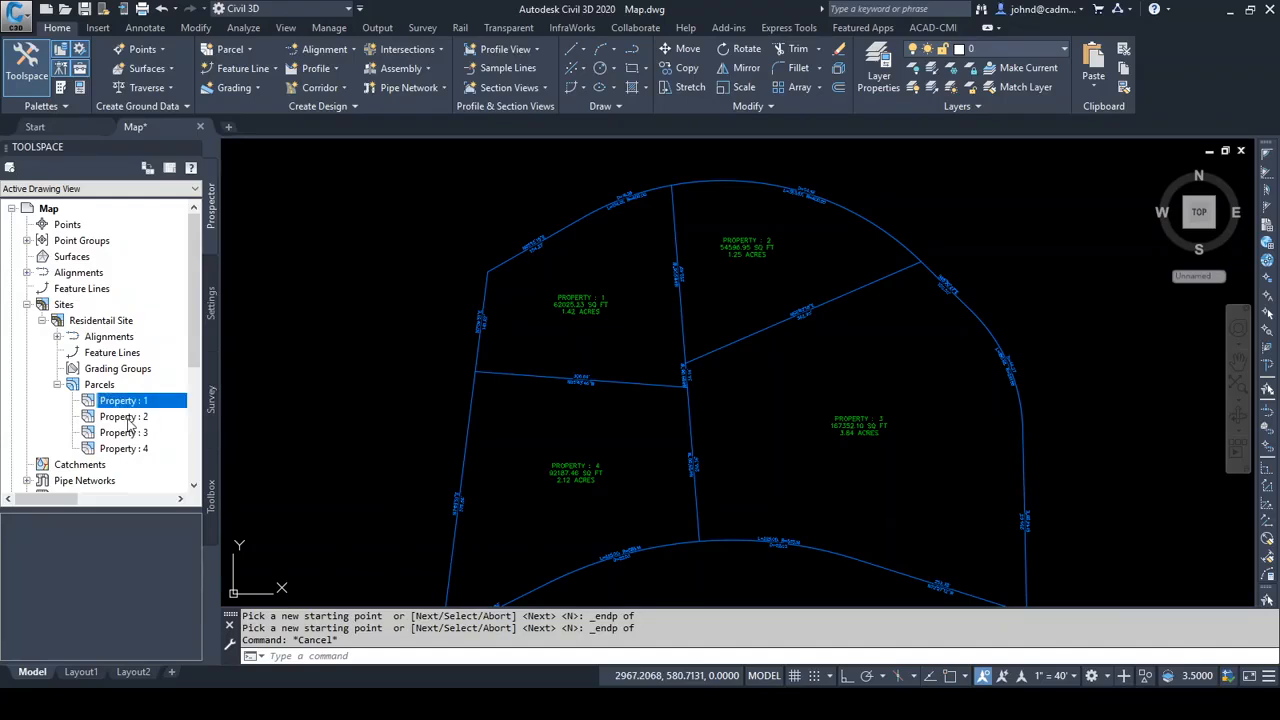
right_click(125, 402)
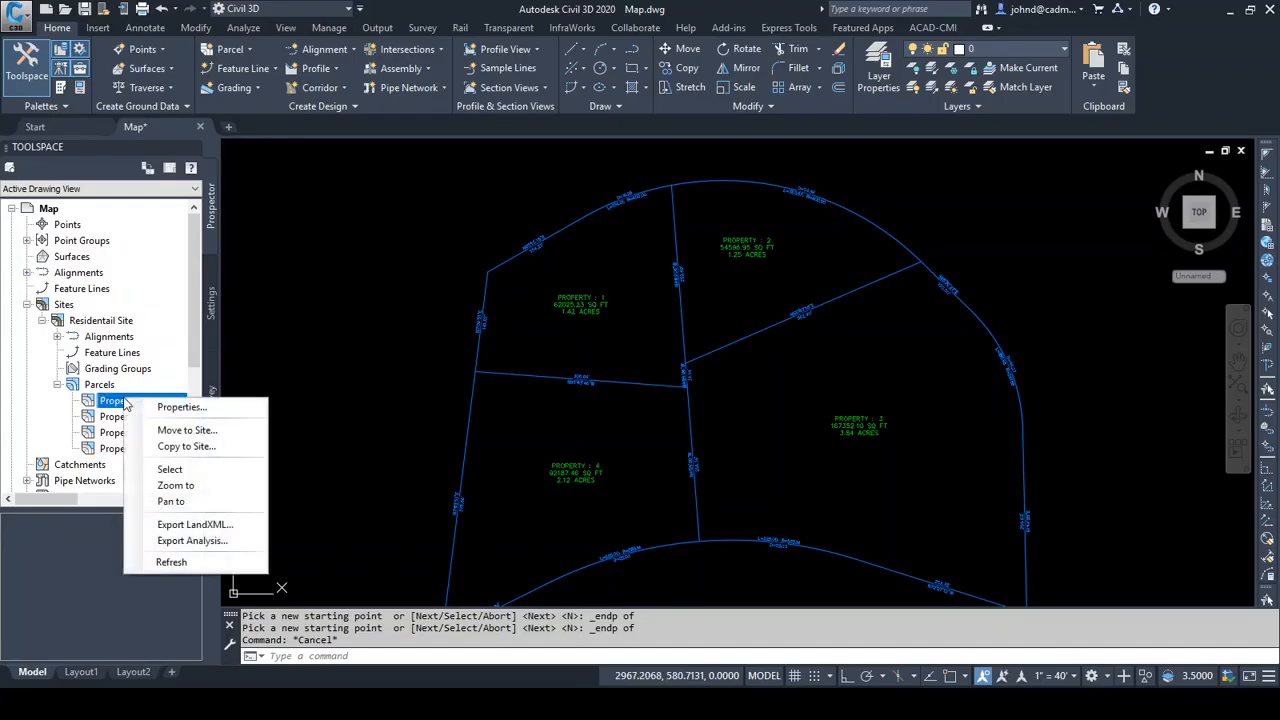
left_click(221, 541)
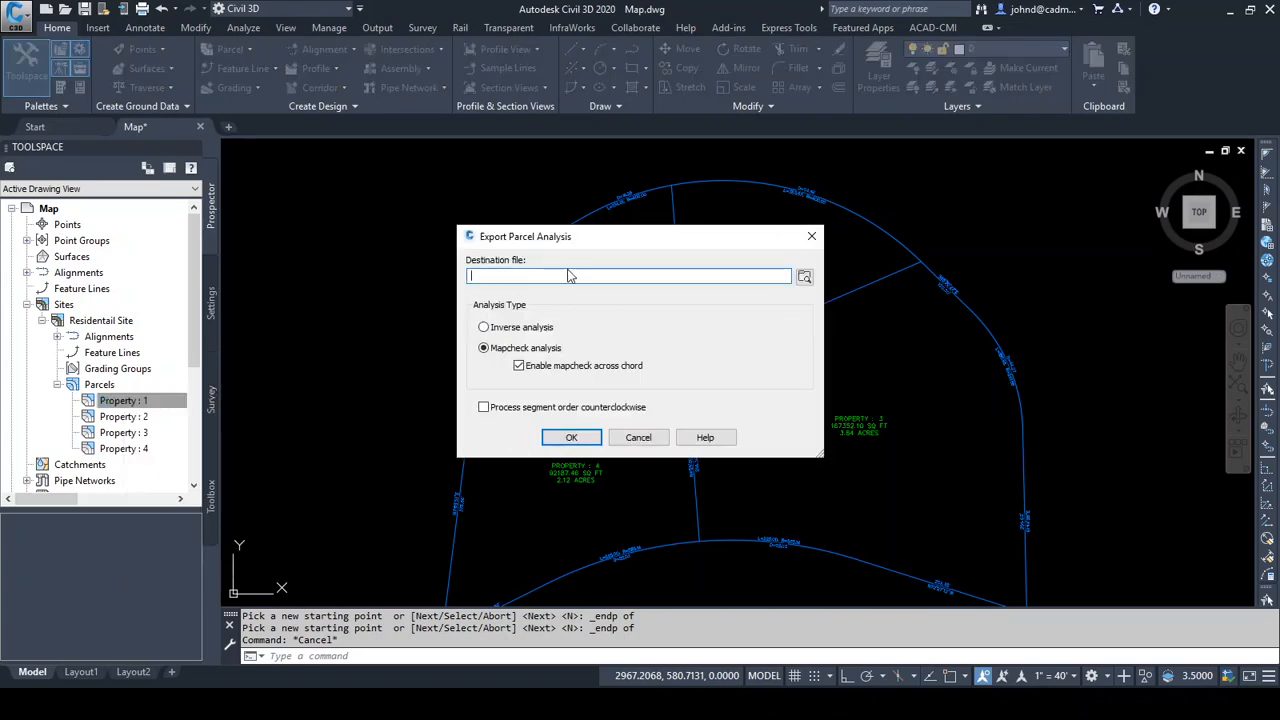
Export the parcel's mapcheck analysis to a text file named Map 1.txt in the project's Reports folder
left_click(805, 279)
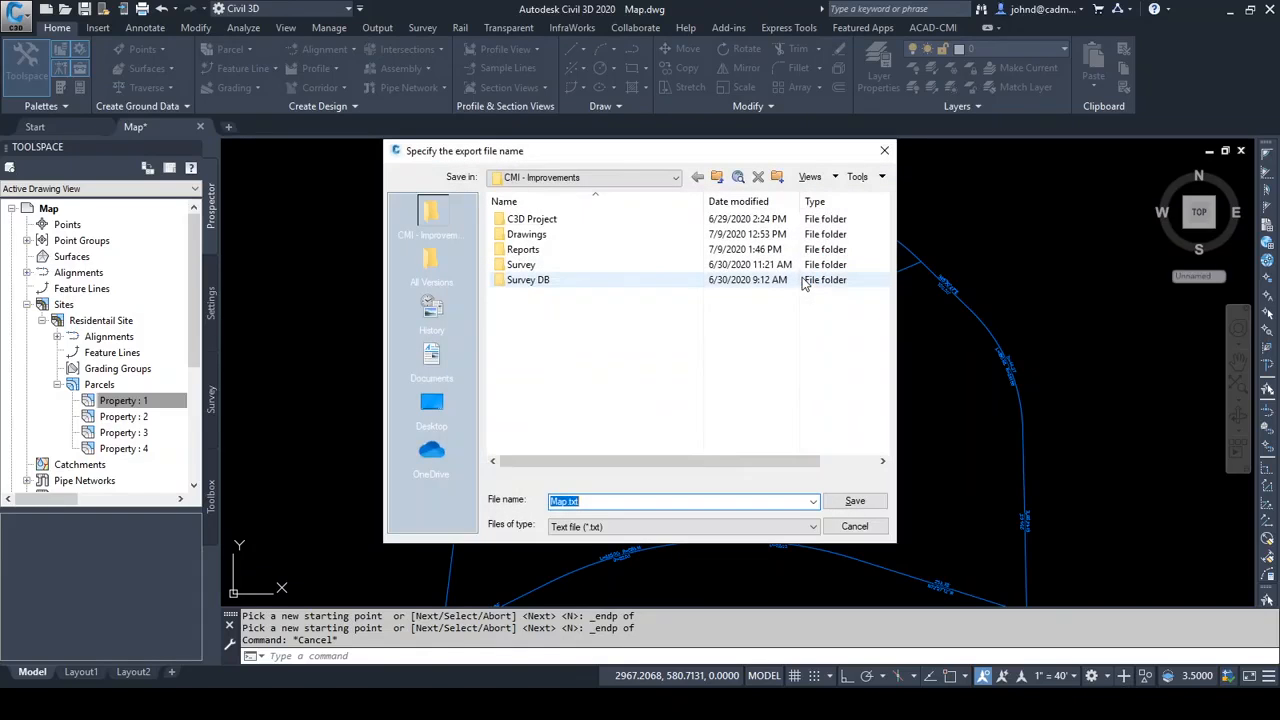
double_click(523, 250)
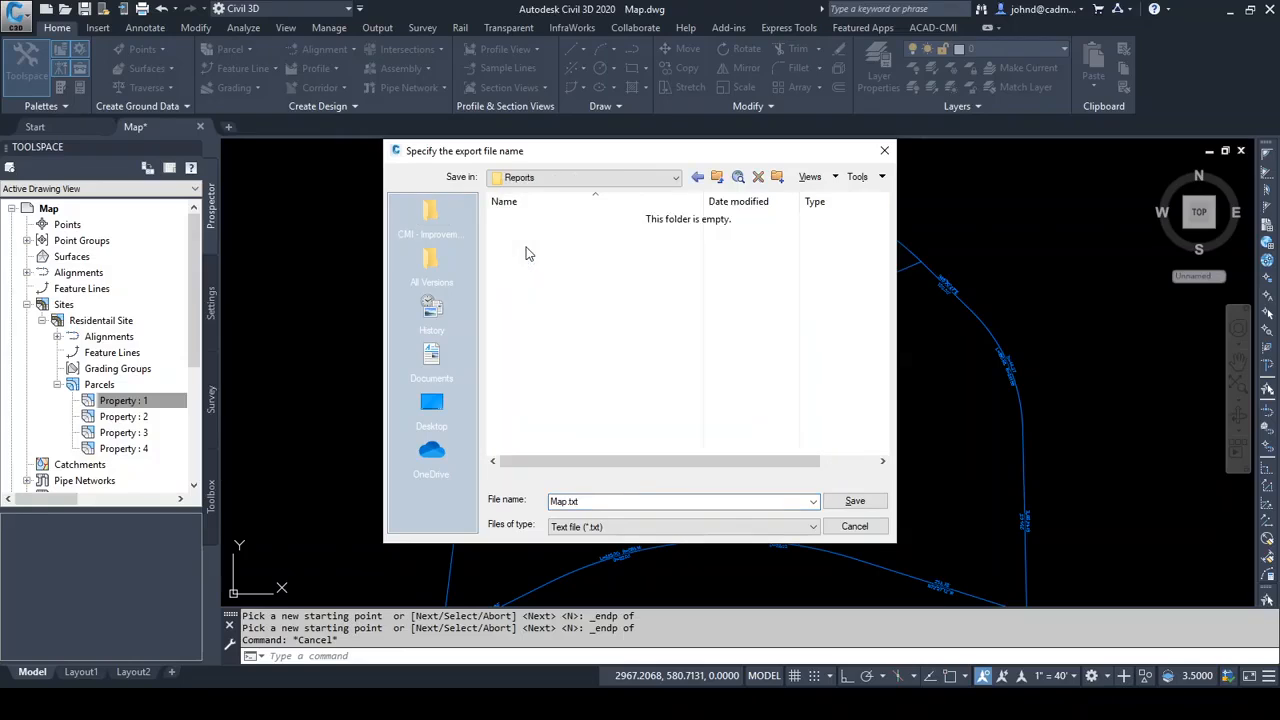
double_click(565, 500)
left_click(565, 503)
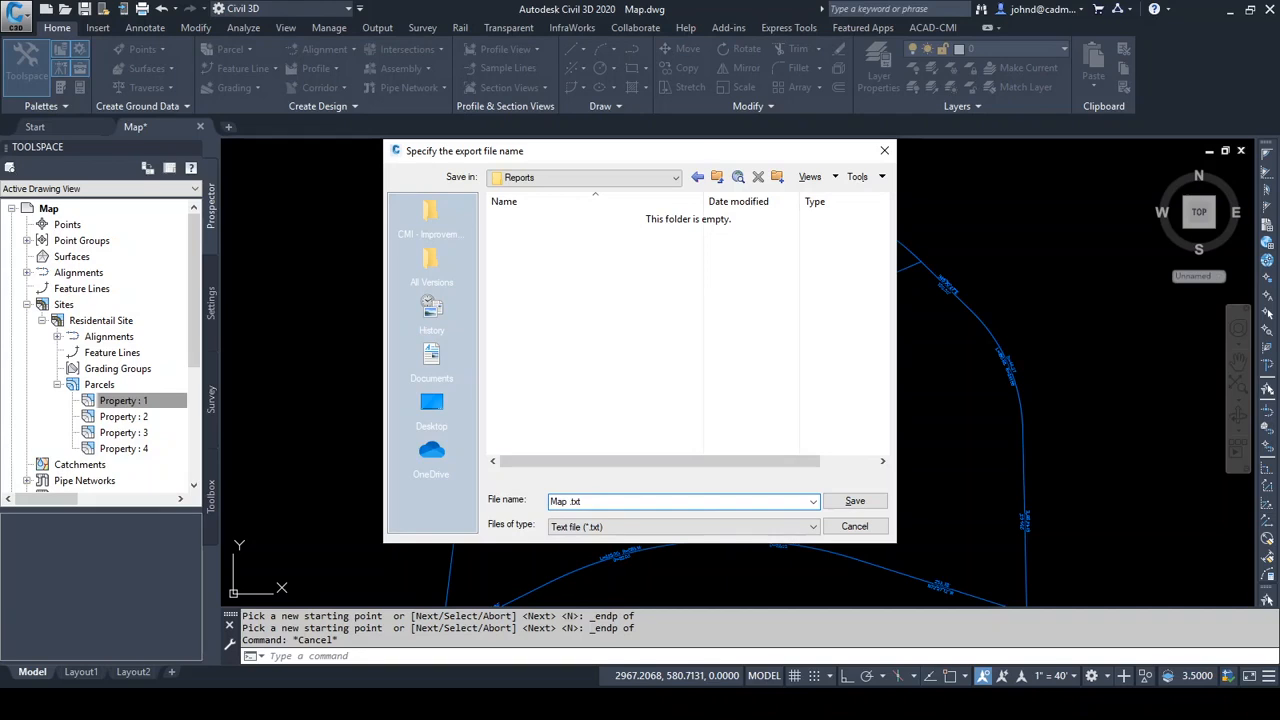
type("1")
key("Return")
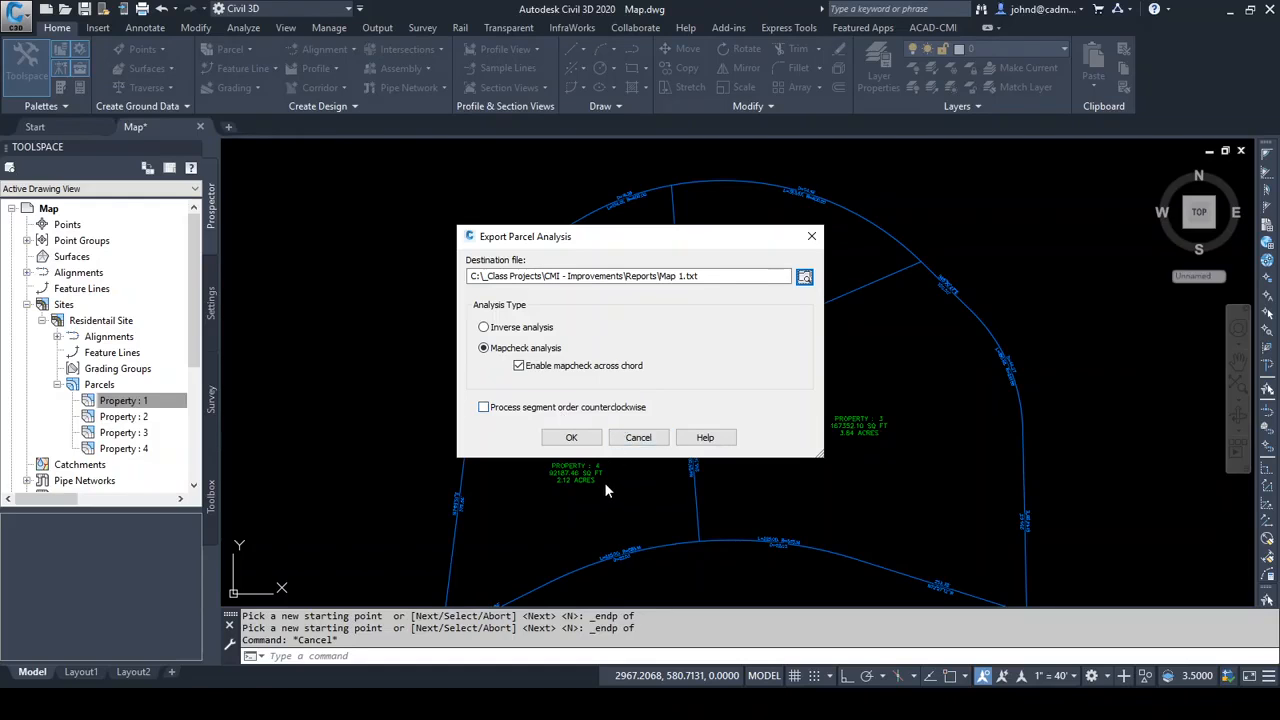
left_click(567, 441)
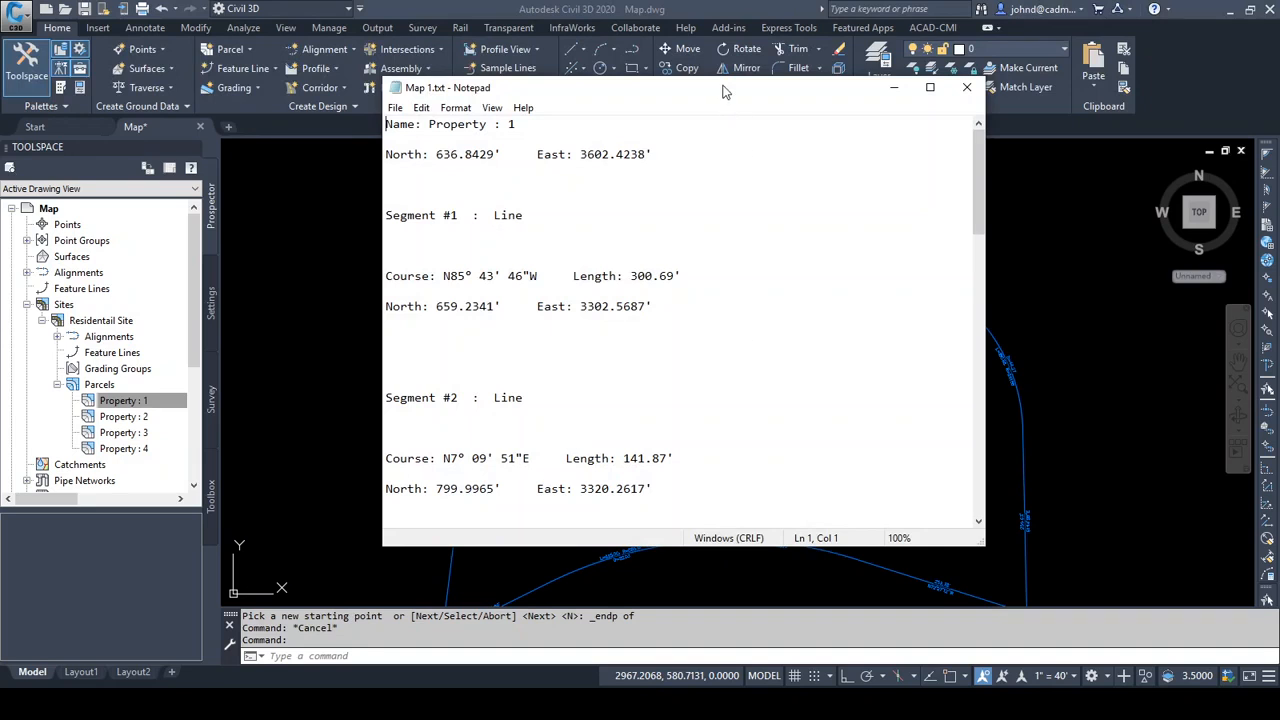
Read the exported Map 1.txt report through to its closure and precision figures and close it
left_click_drag(729, 88, 638, 70)
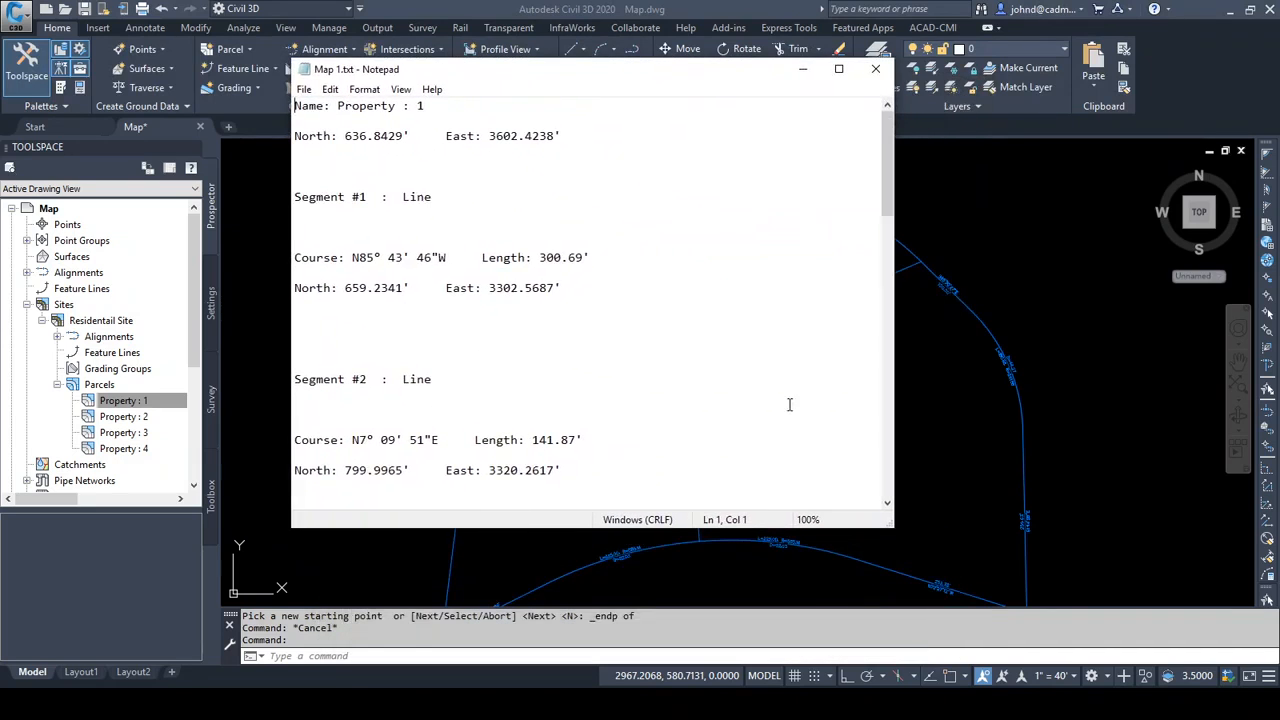
left_click_drag(885, 155, 872, 447)
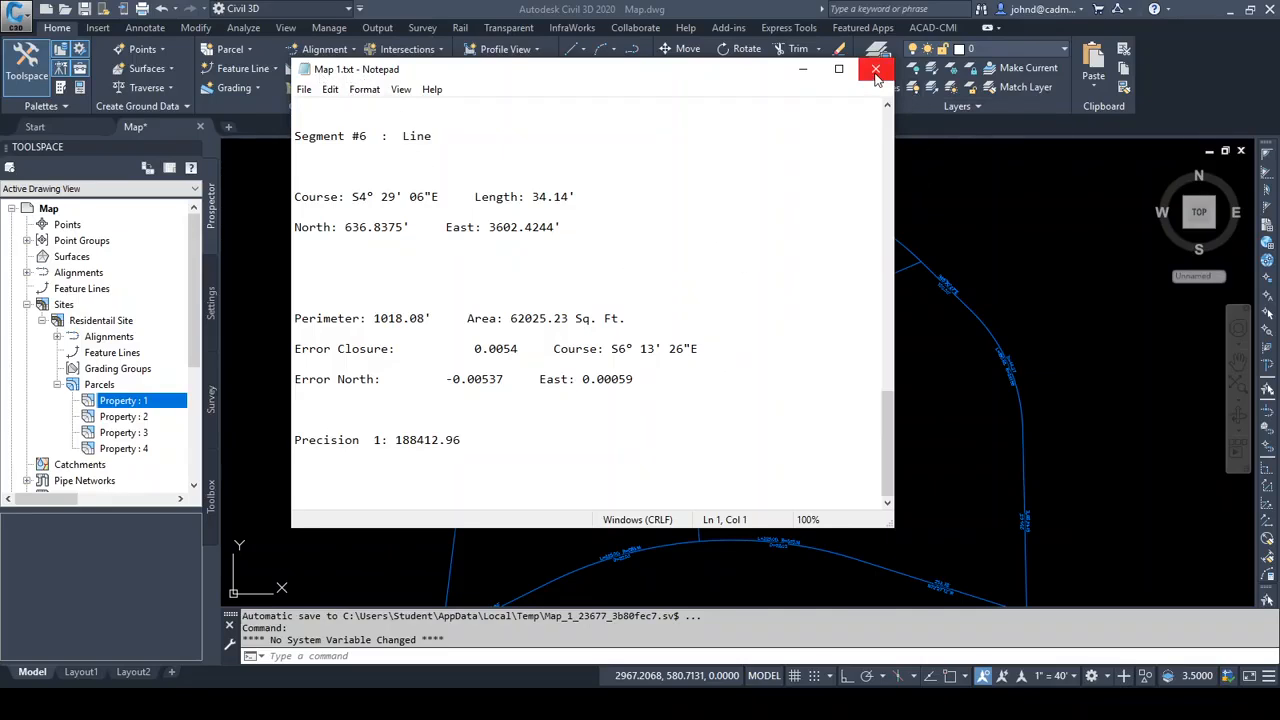
left_click(875, 69)
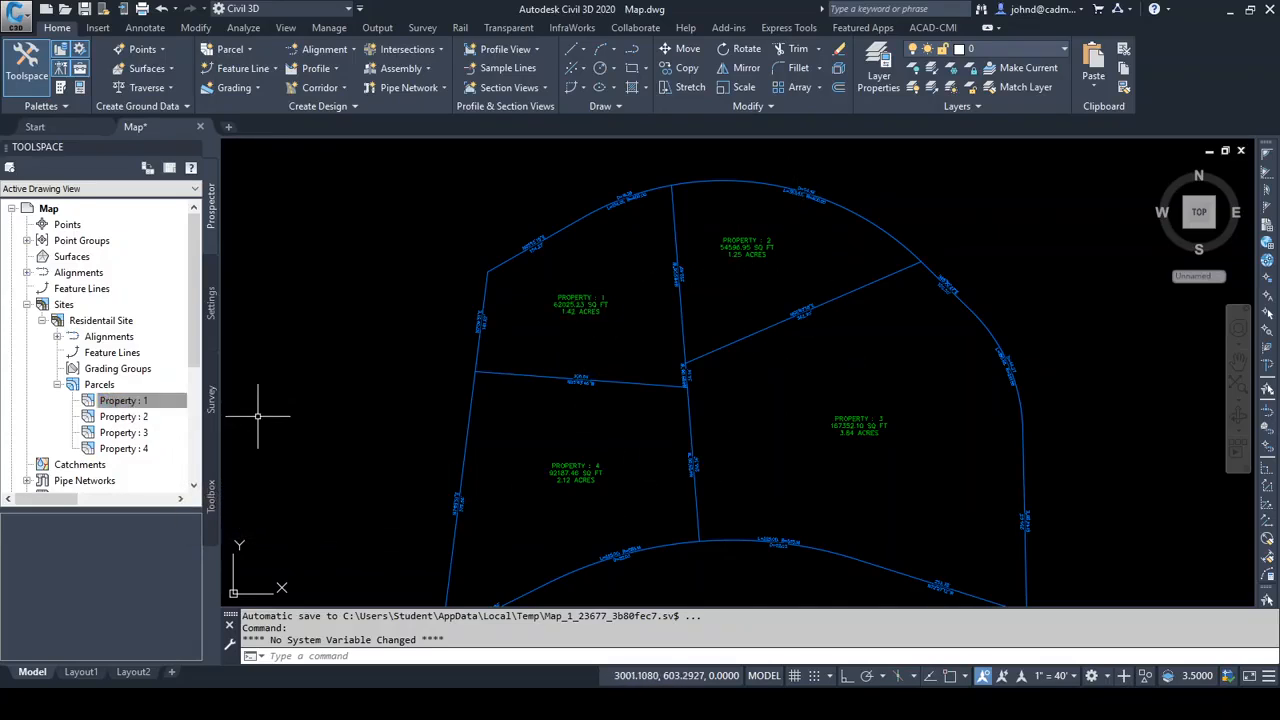
left_click(120, 449, "shift")
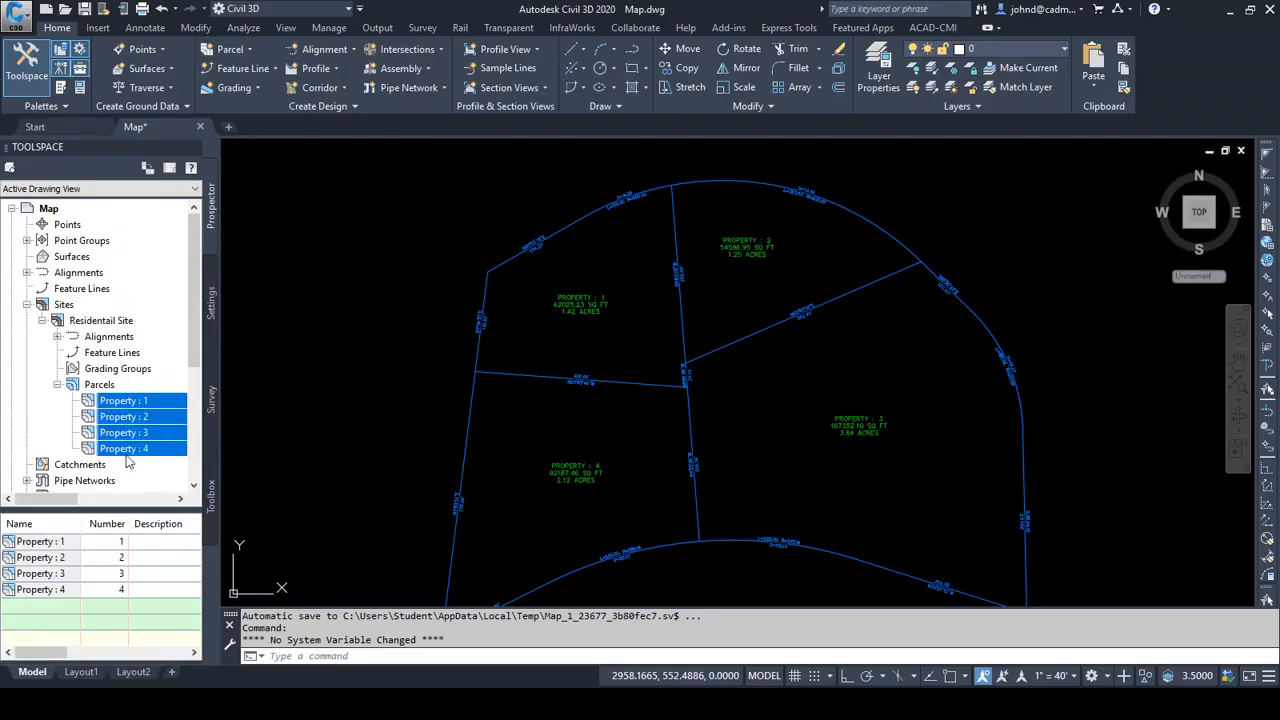
left_click(128, 404)
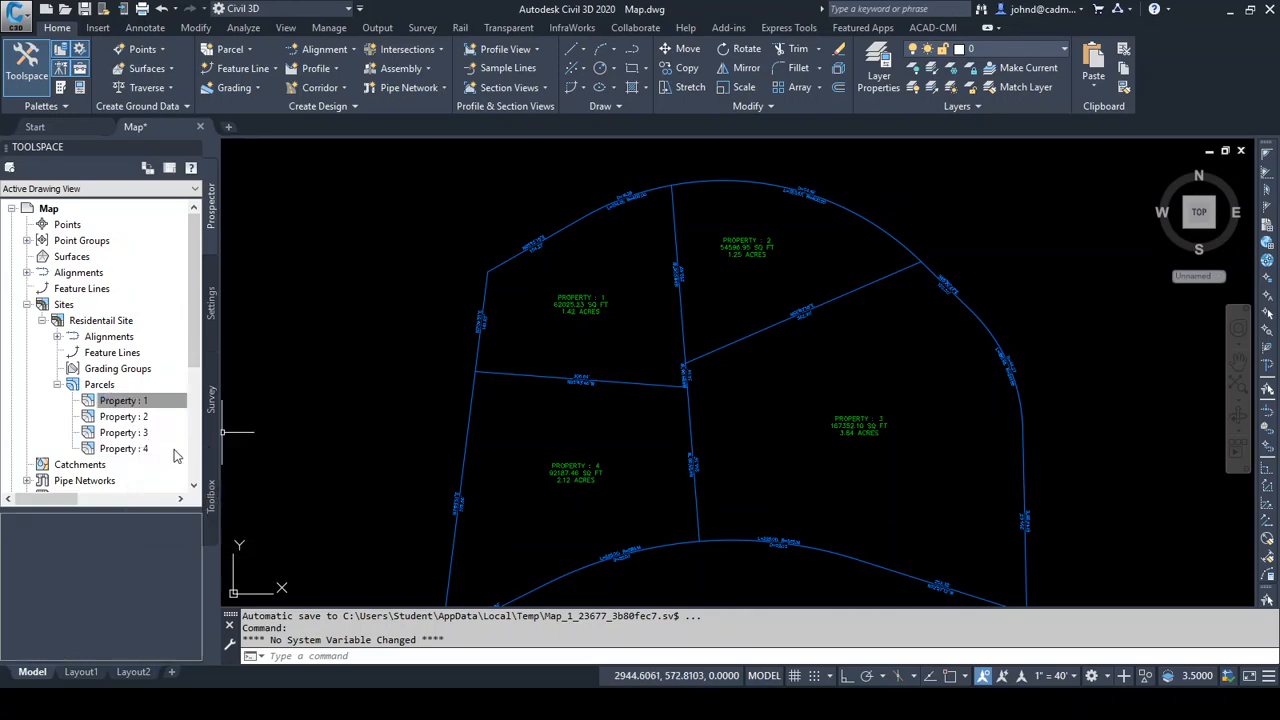
left_click(137, 434, "ctrl")
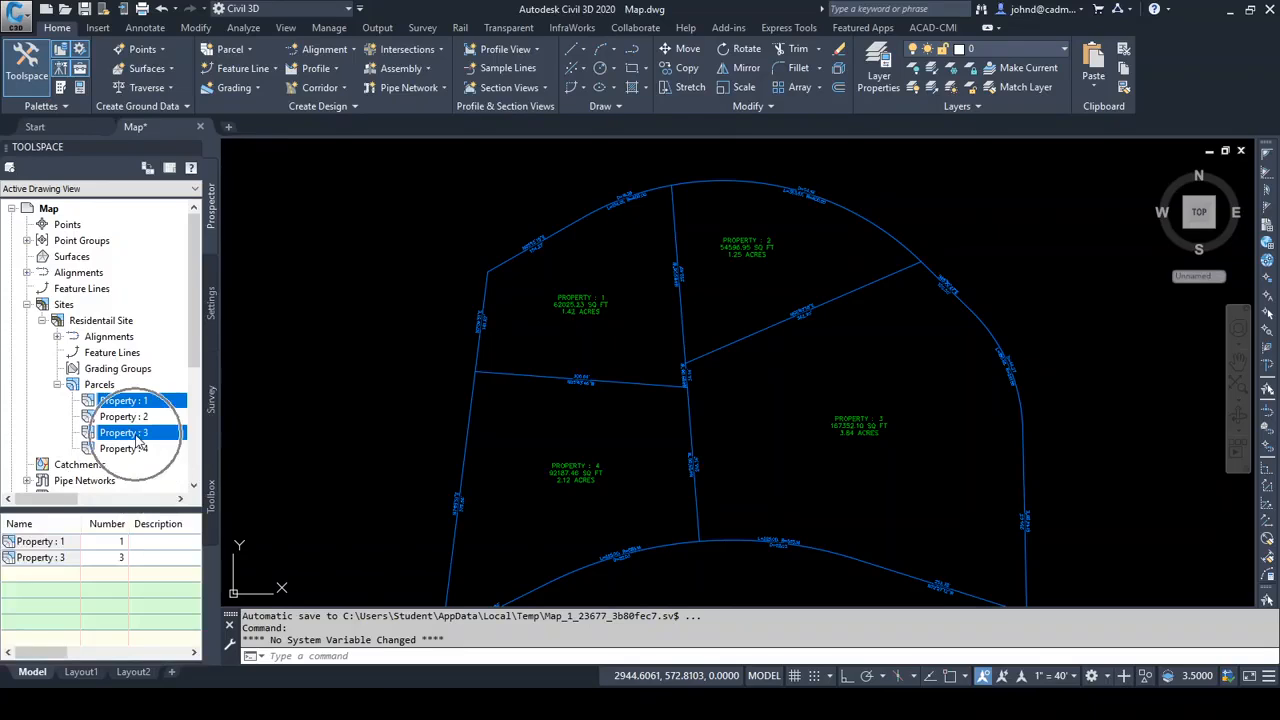
right_click(137, 440)
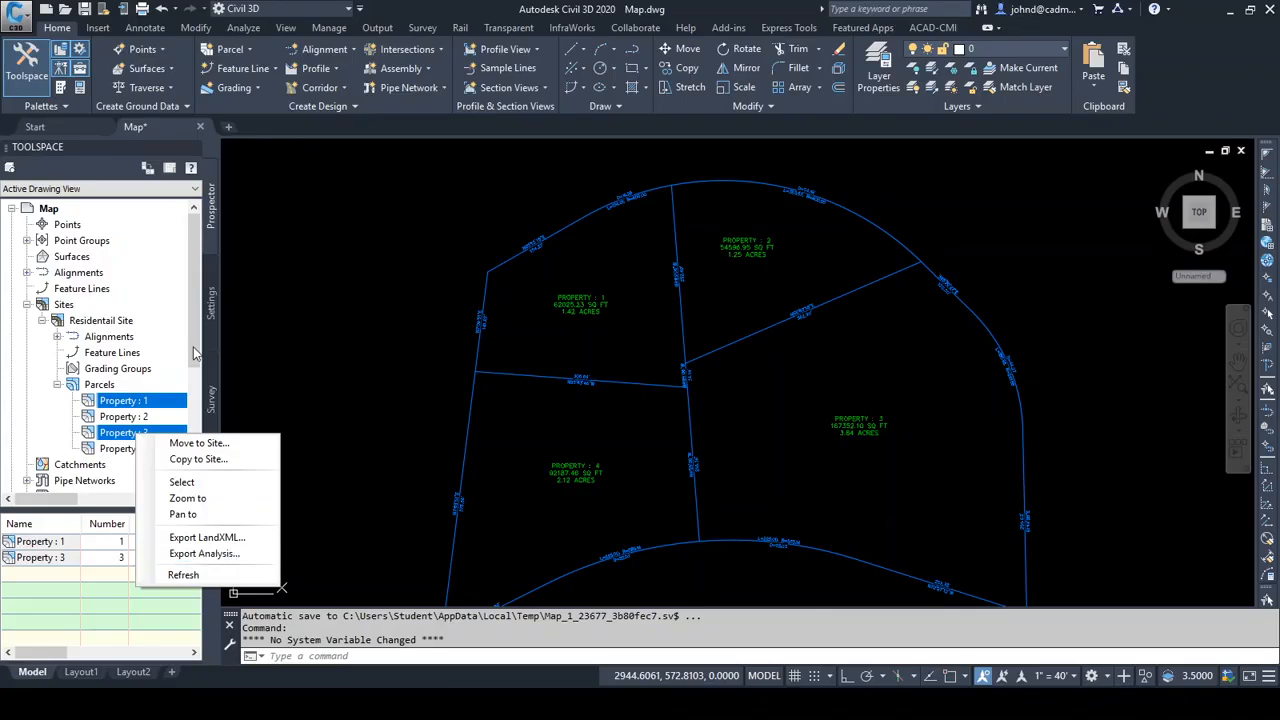
left_click(190, 347)
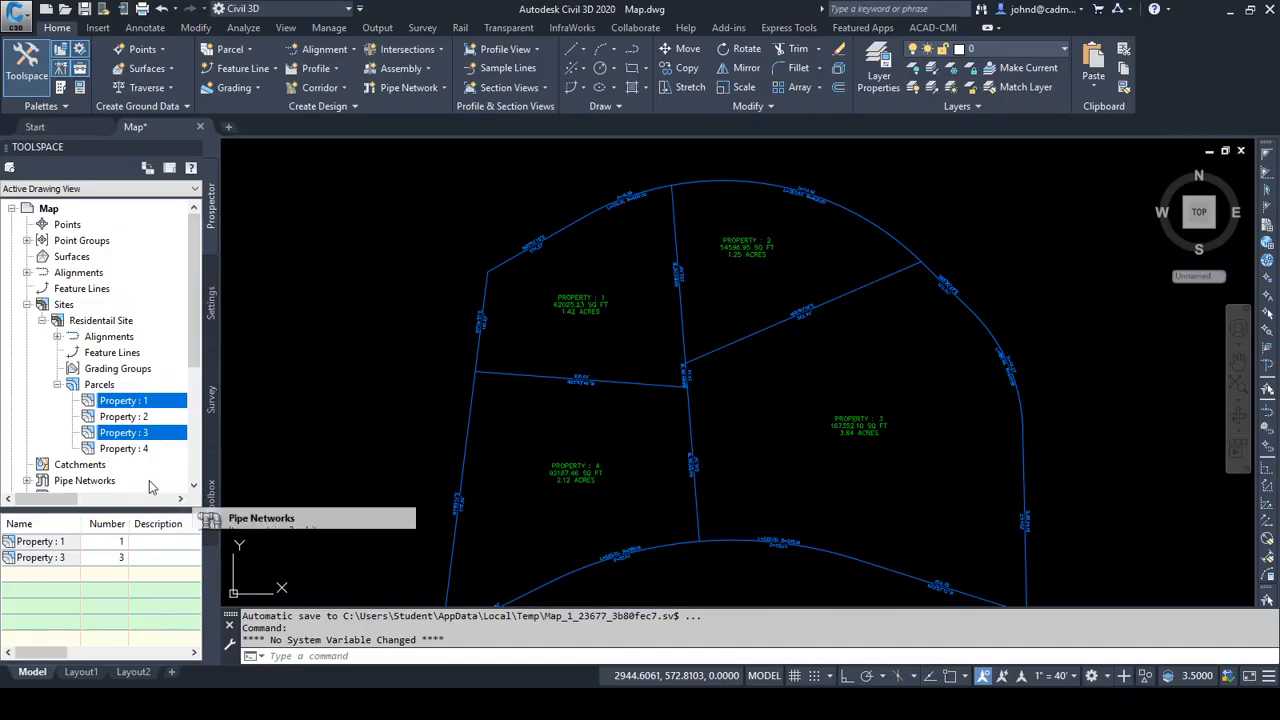
Export the mapcheck analysis of the site's whole parcel collection to Map All.txt in the Reports folder
left_click(102, 387)
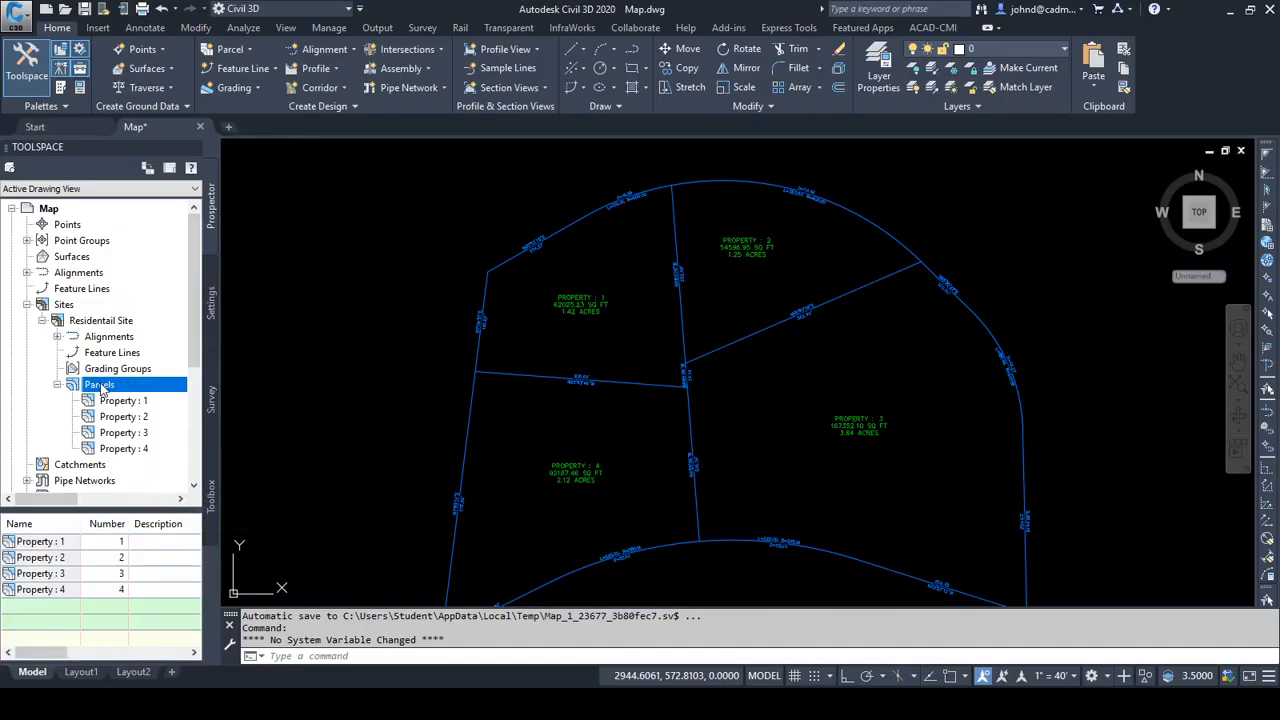
right_click(102, 389)
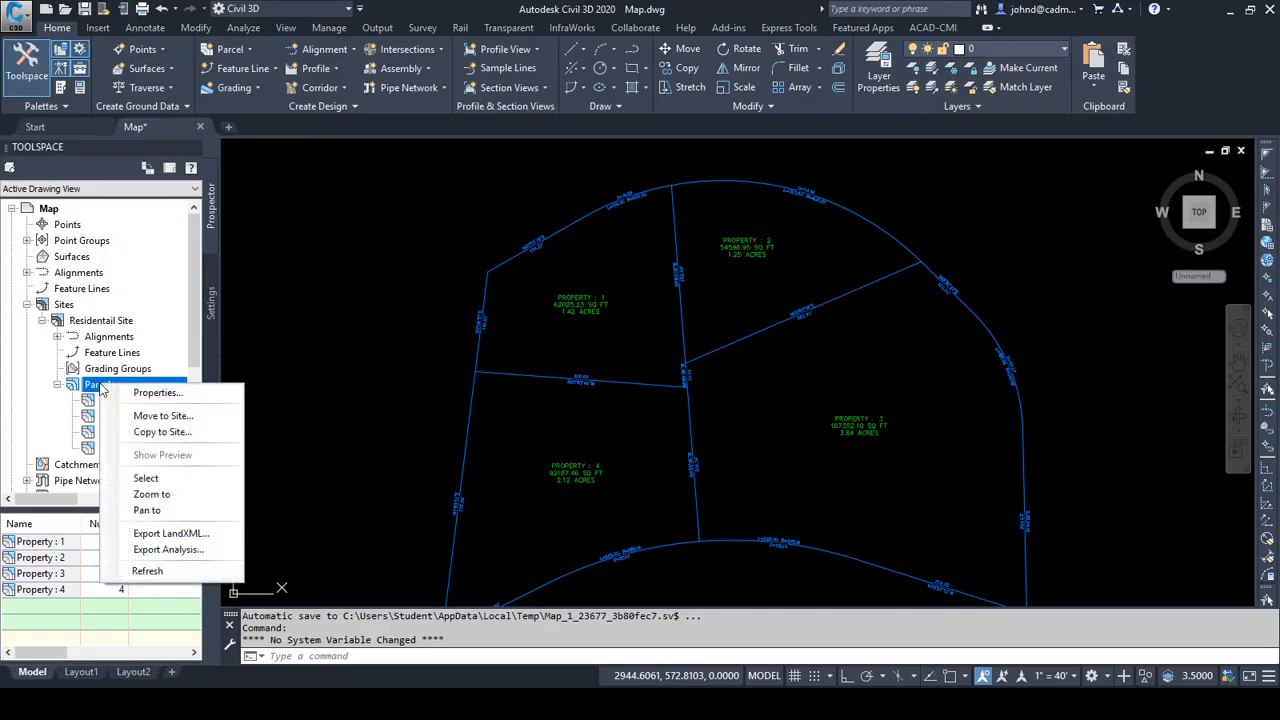
left_click(188, 551)
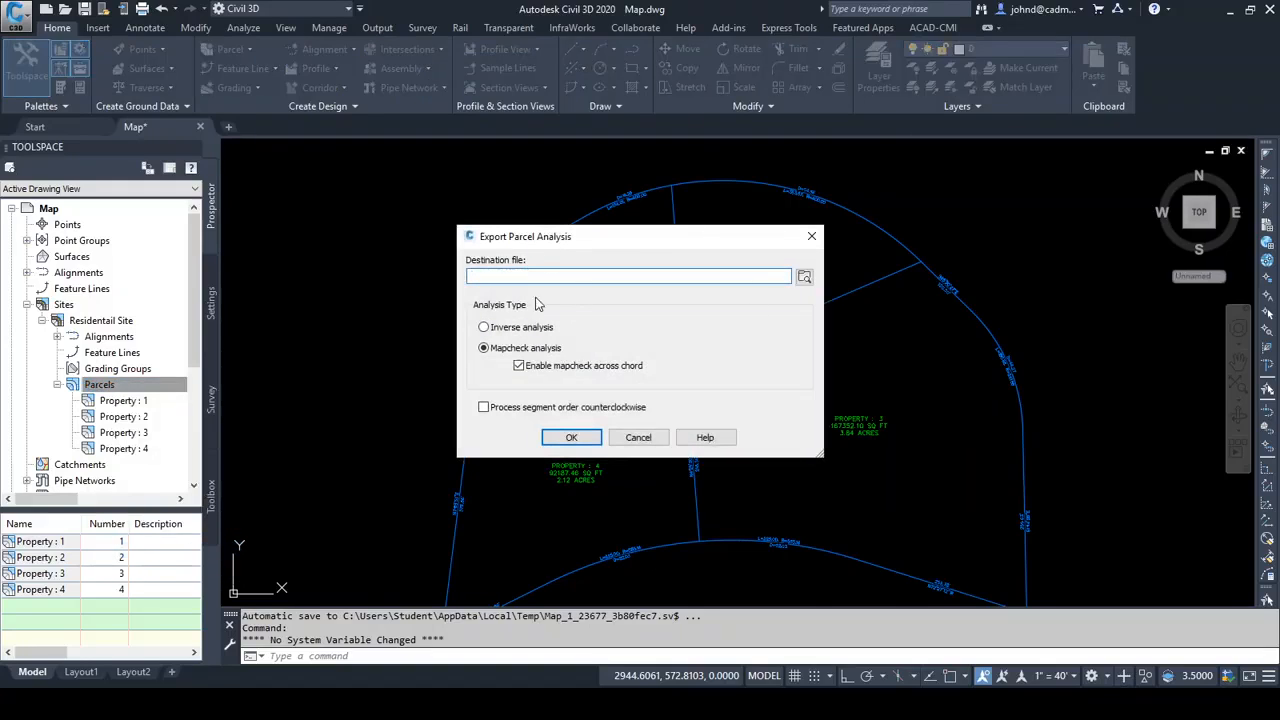
left_click(804, 277)
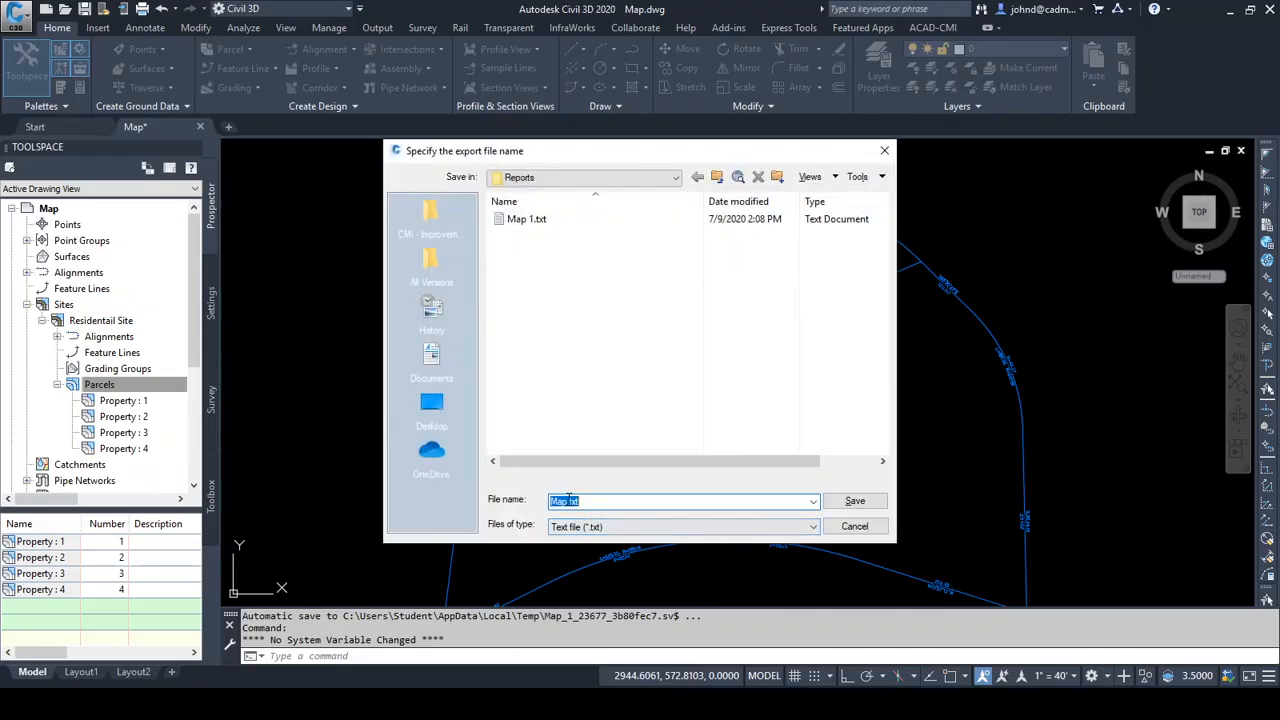
left_click(566, 501)
key("Return")
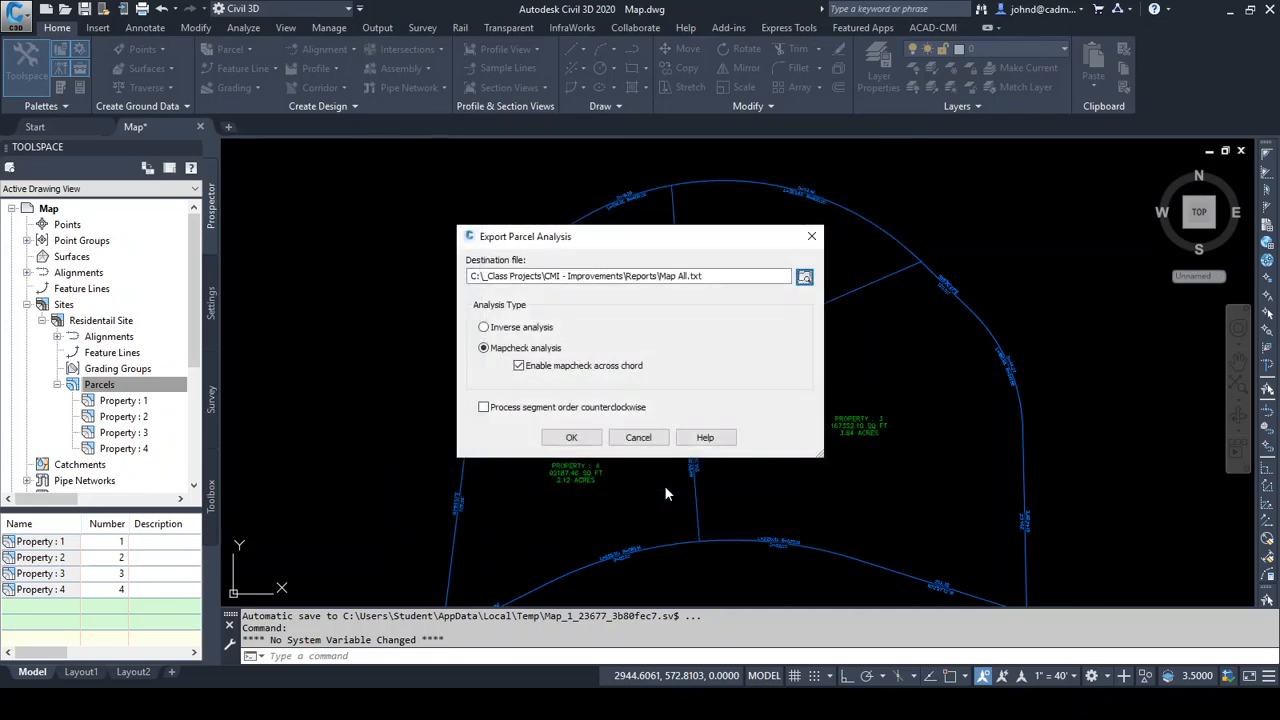
left_click(571, 437)
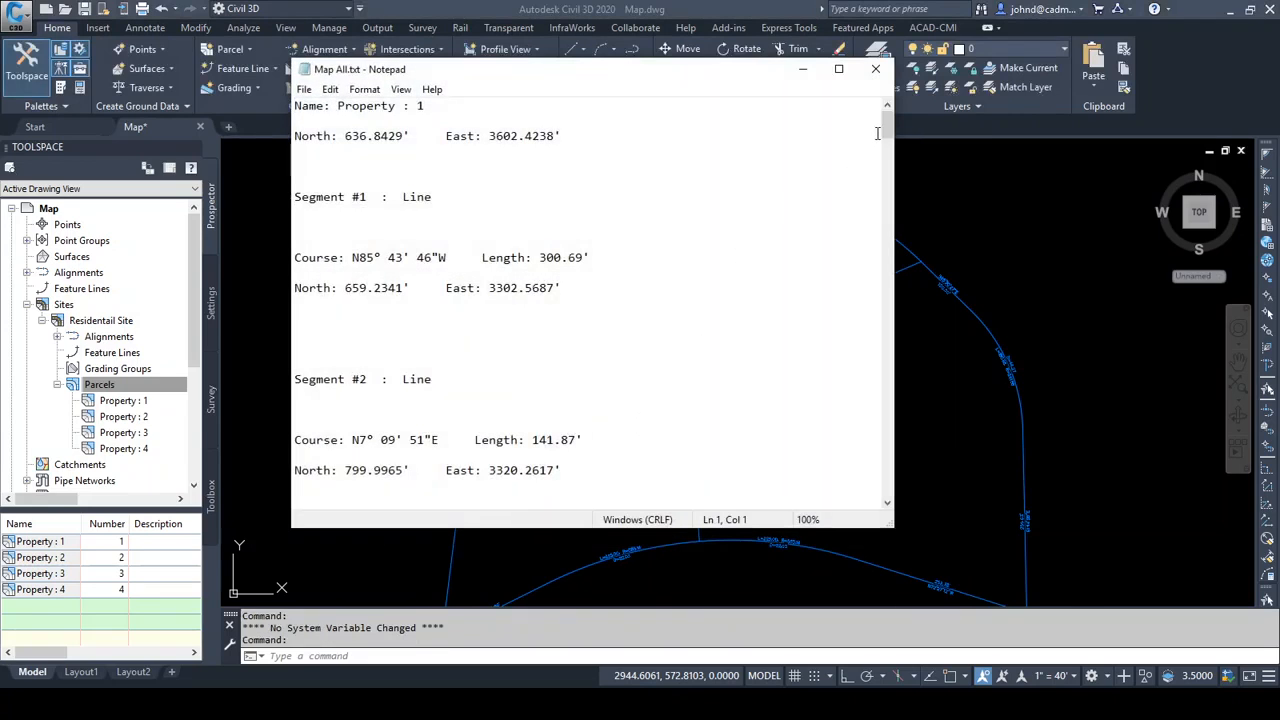
Look through the Map All.txt report to its end, close it and collapse the site's parcel list
left_click_drag(885, 124, 866, 490)
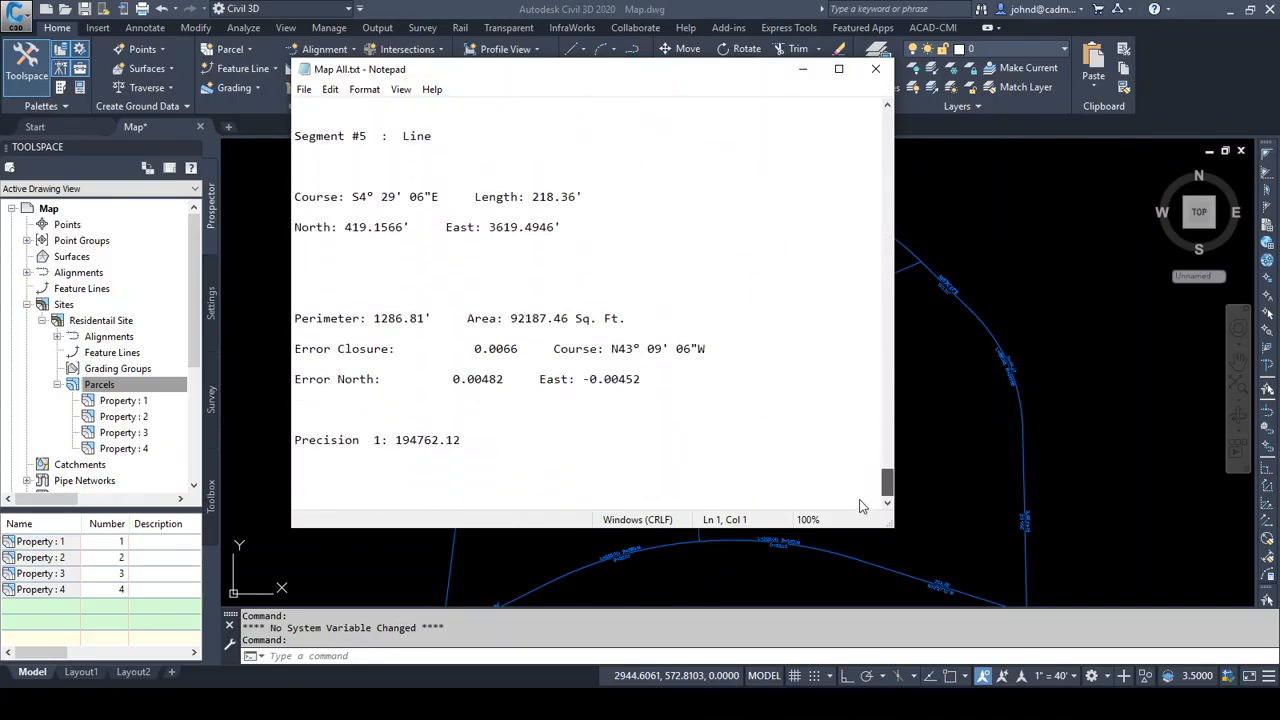
left_click(875, 69)
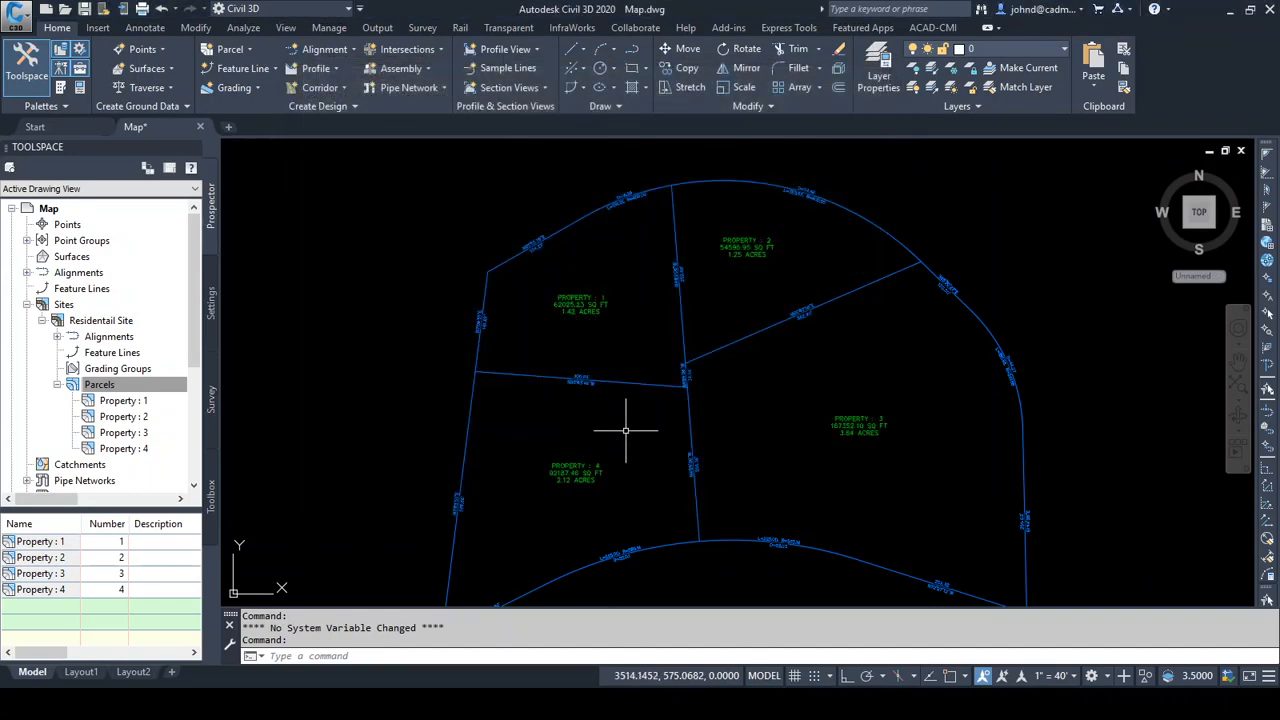
left_click(58, 384)
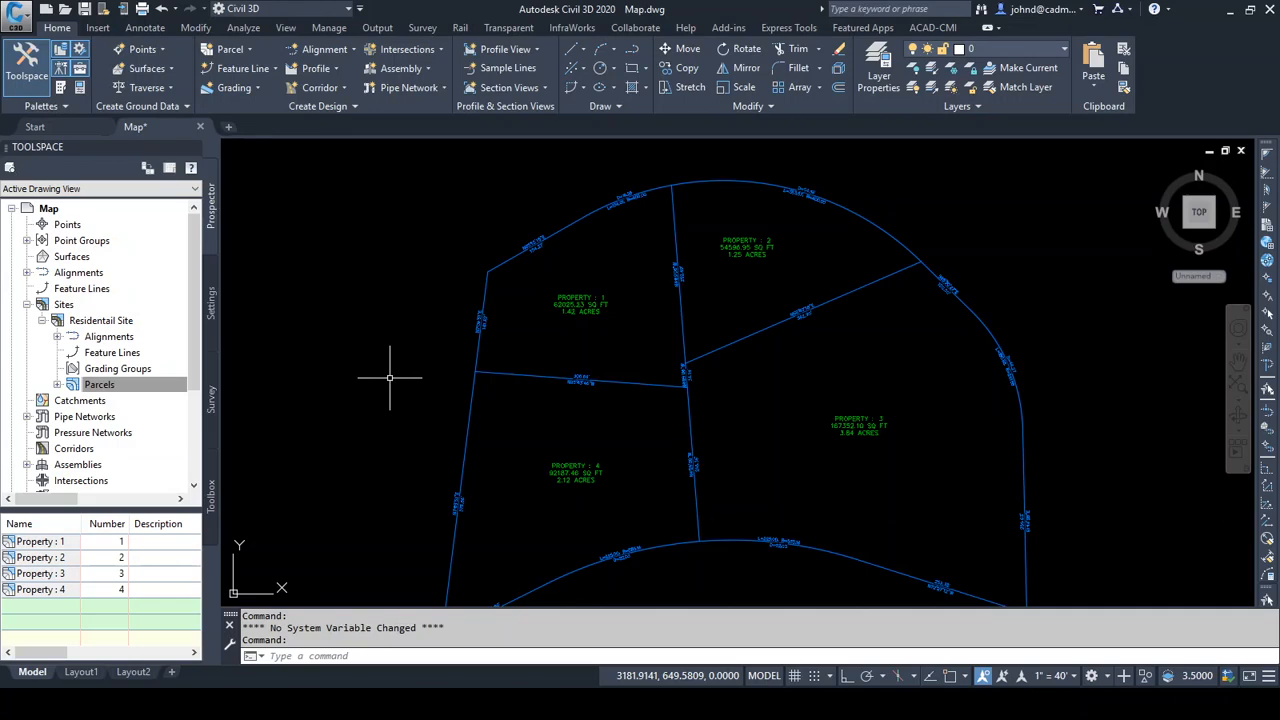
Bring up the list of available parcel reports in the Reports Manager
left_click(211, 493)
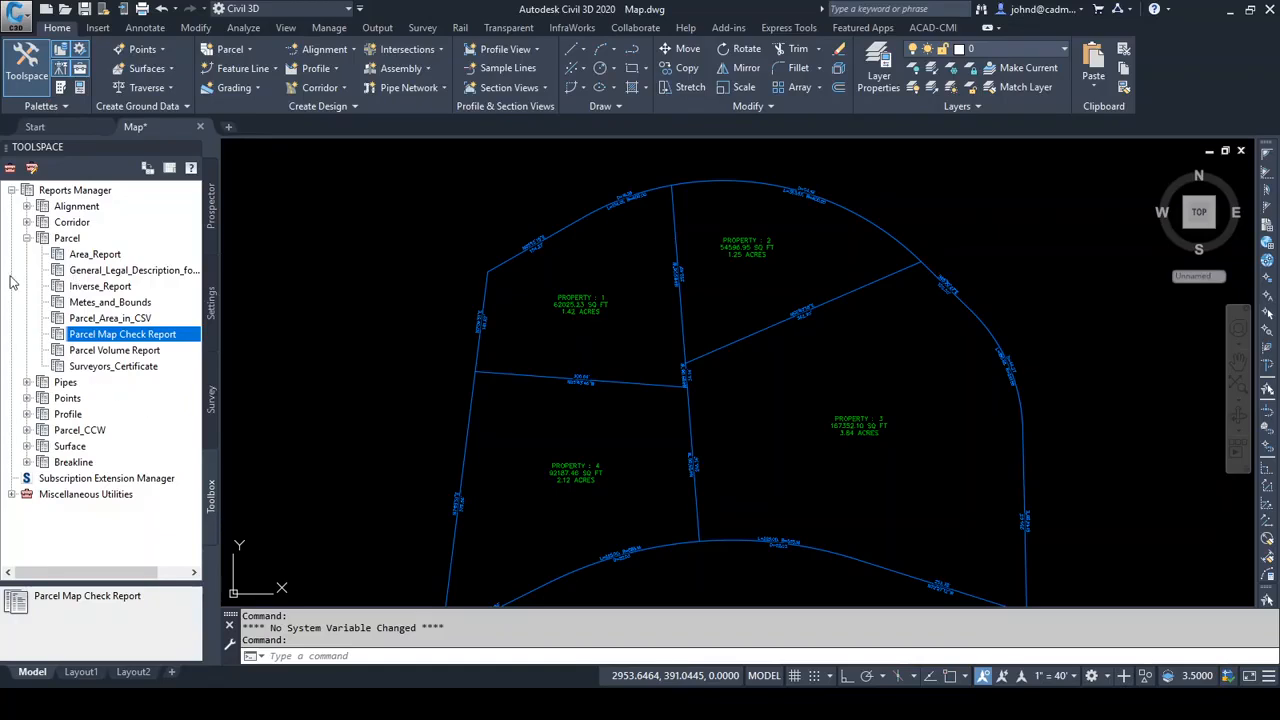
left_click(27, 238)
left_click(11, 190)
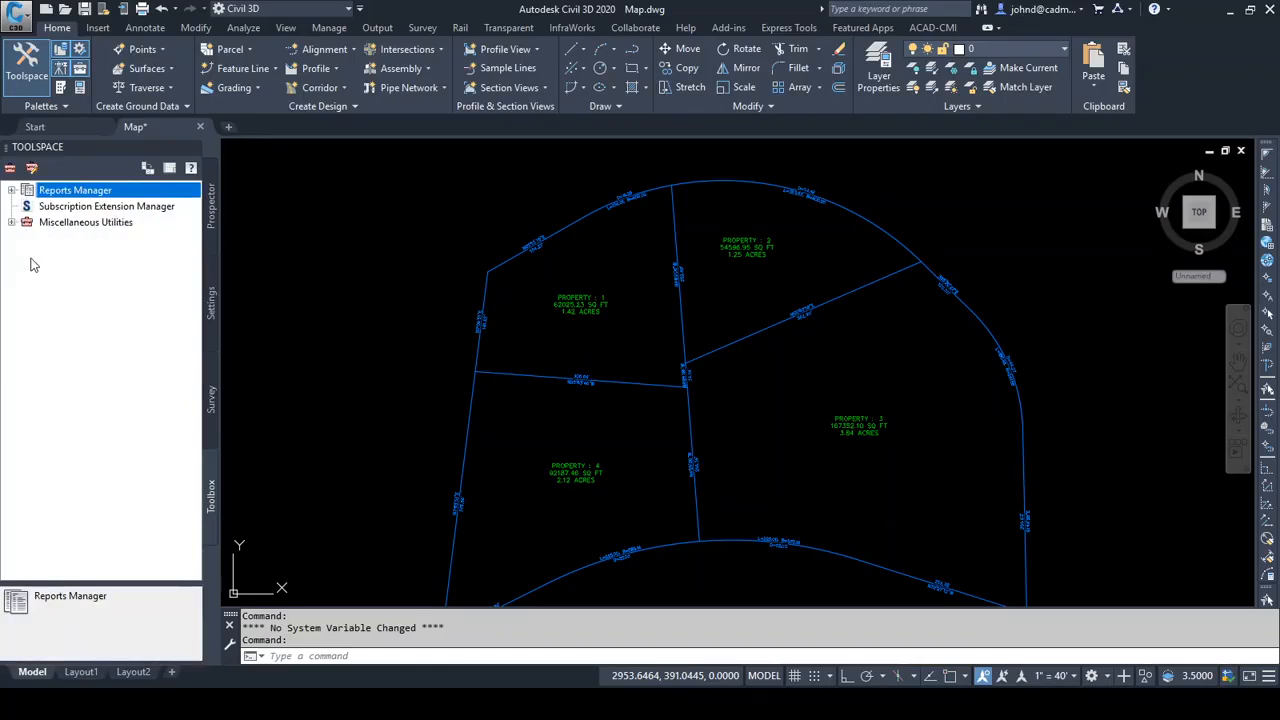
left_click(45, 223)
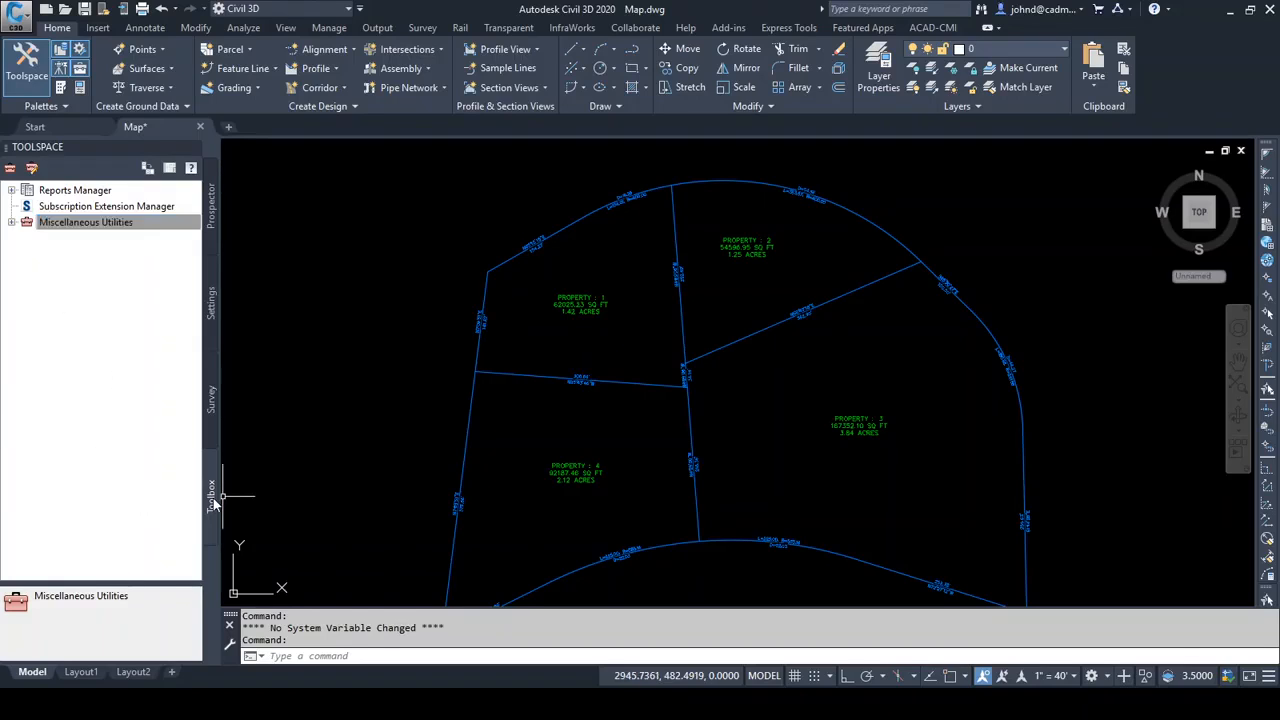
left_click(11, 190)
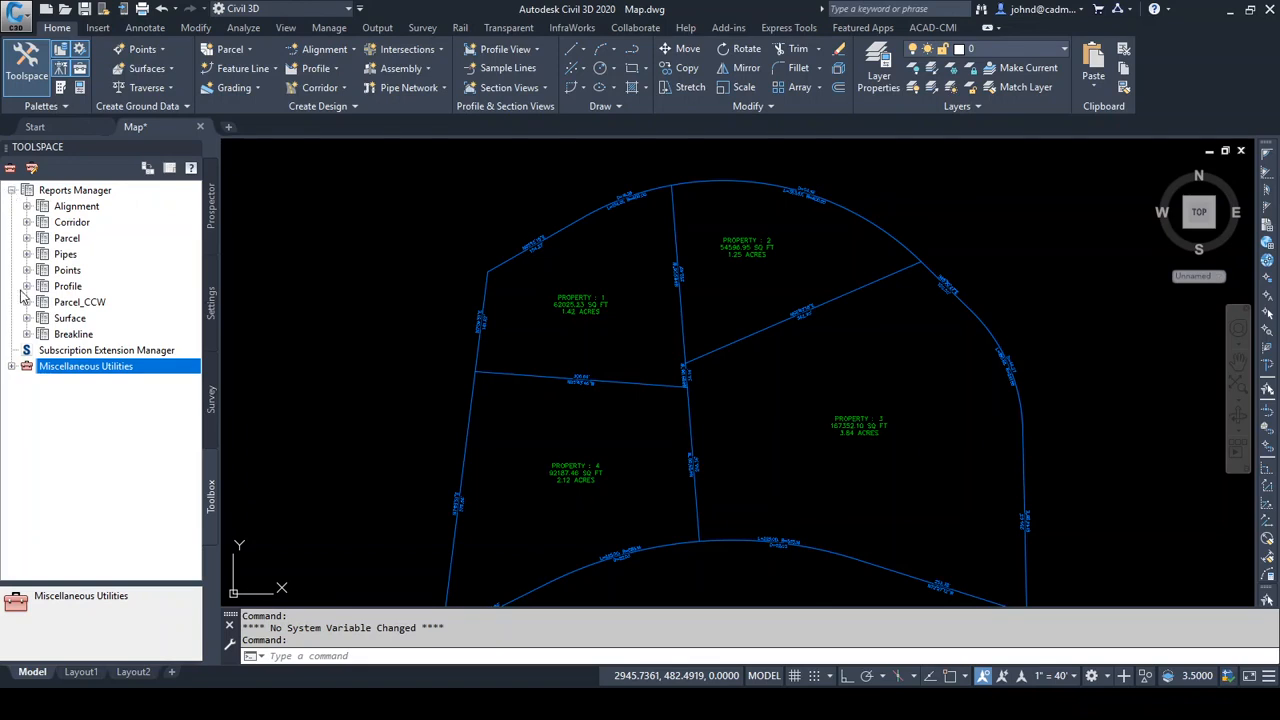
left_click(27, 238)
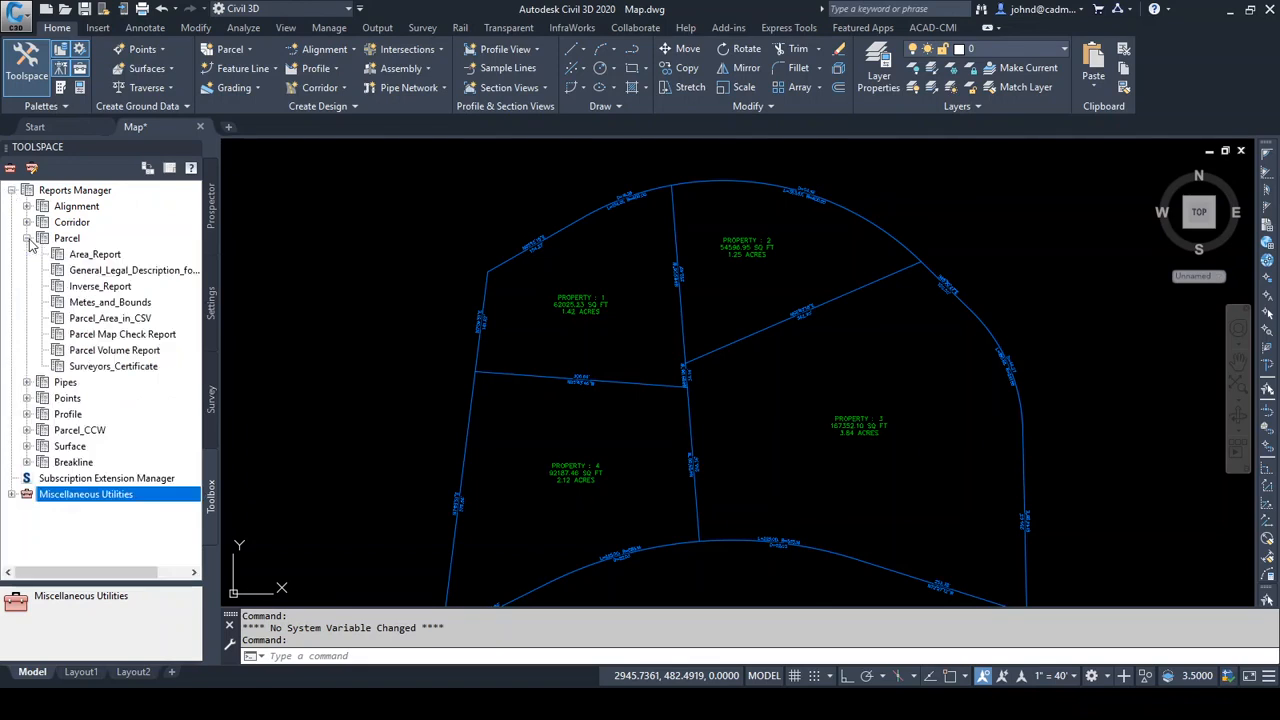
Run the Parcel Map Check Report for all four properties, fitting the name column to the full parcel names and creating civilreport.html
left_click(92, 336)
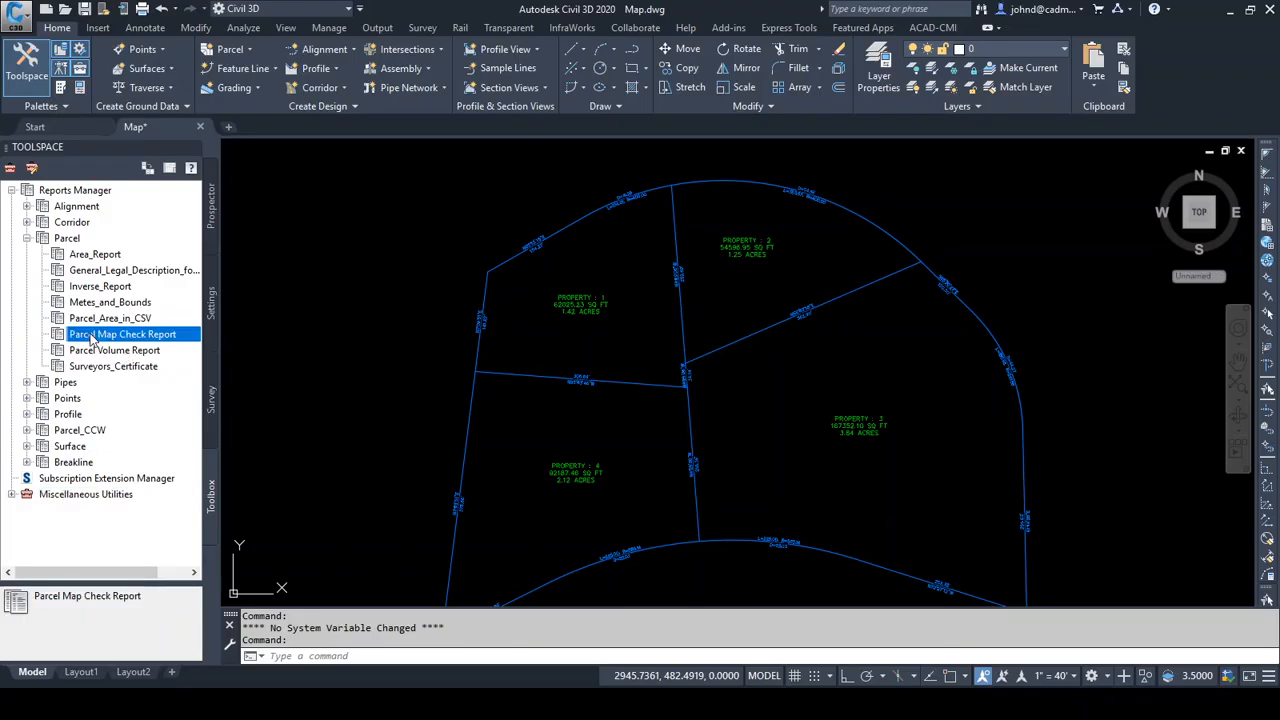
right_click(120, 337)
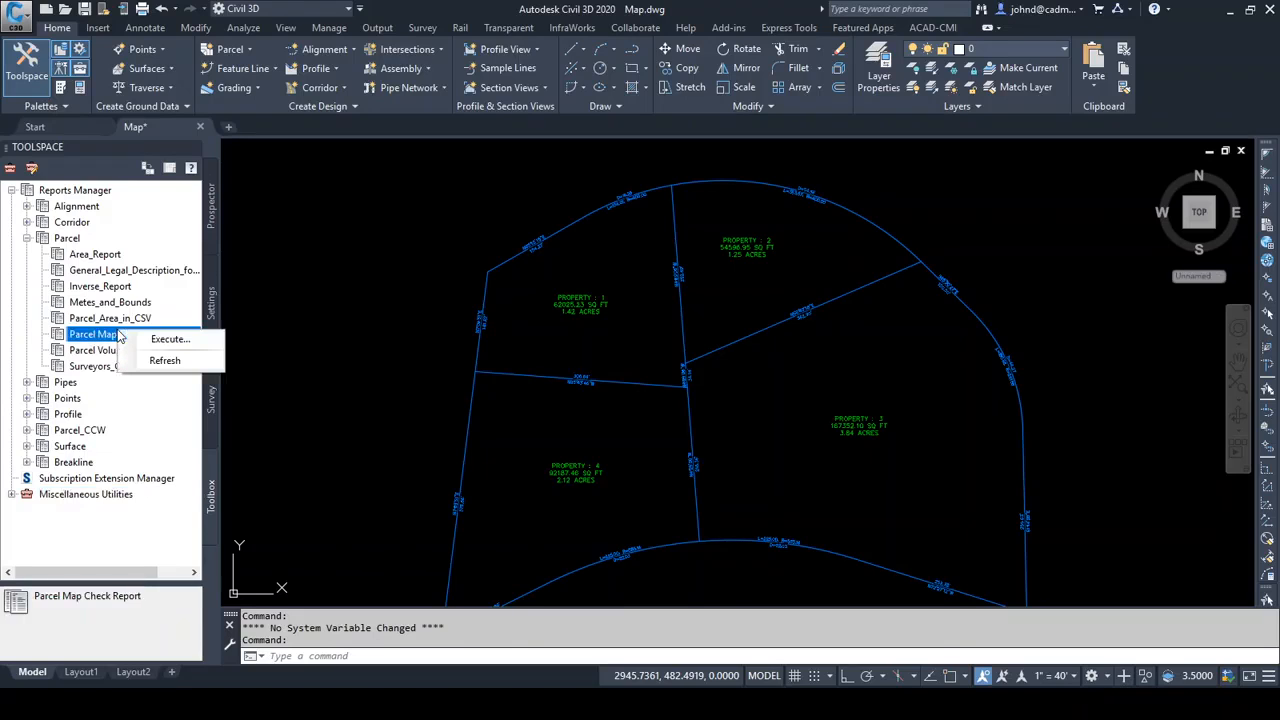
left_click(172, 342)
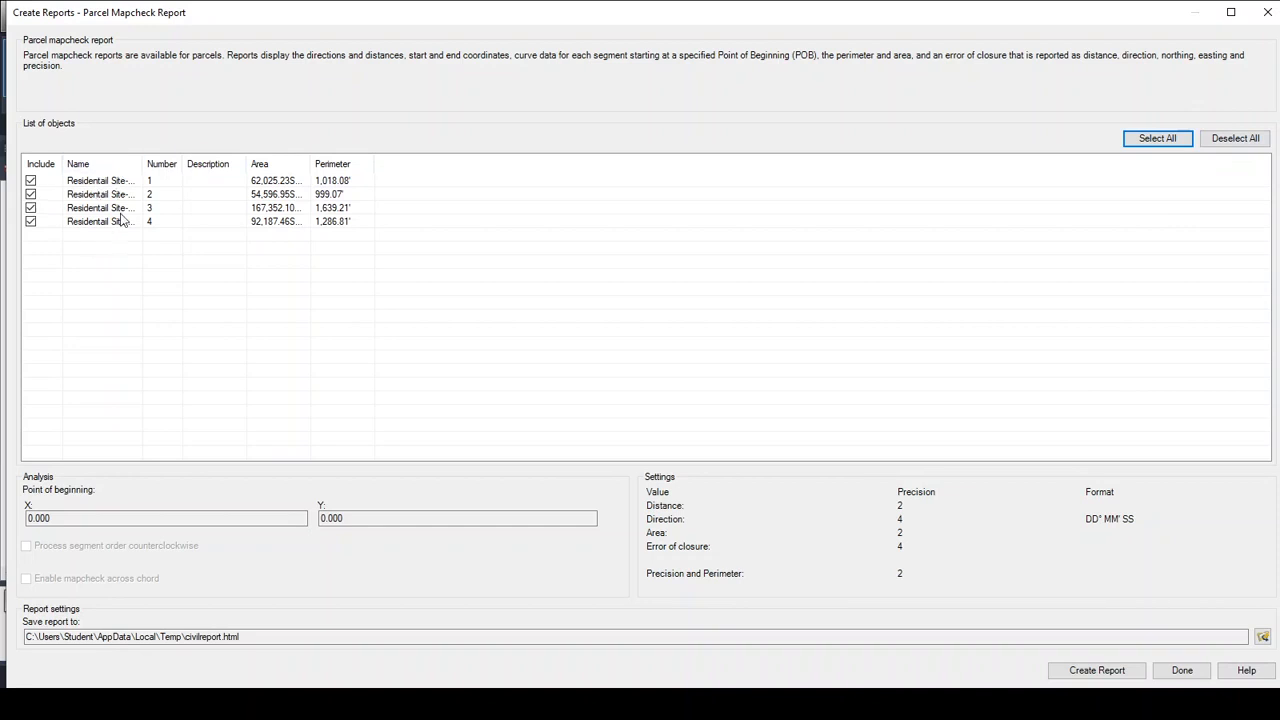
double_click(143, 164)
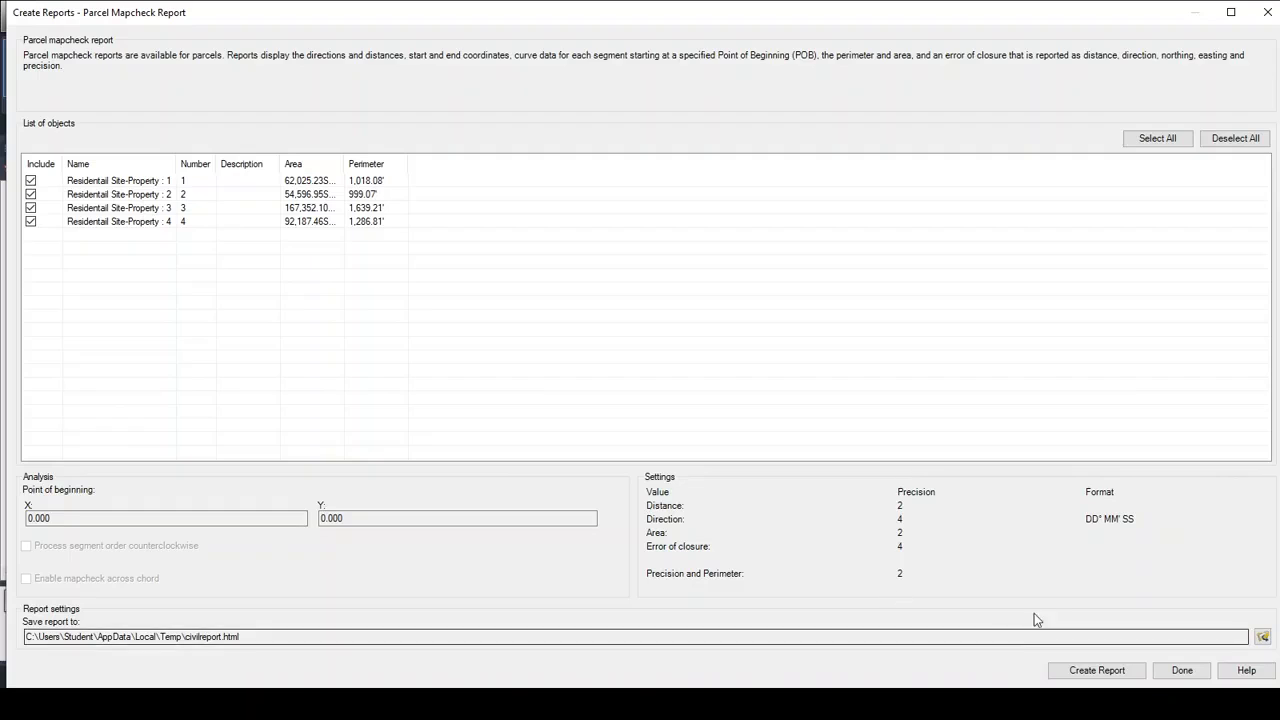
left_click(1107, 671)
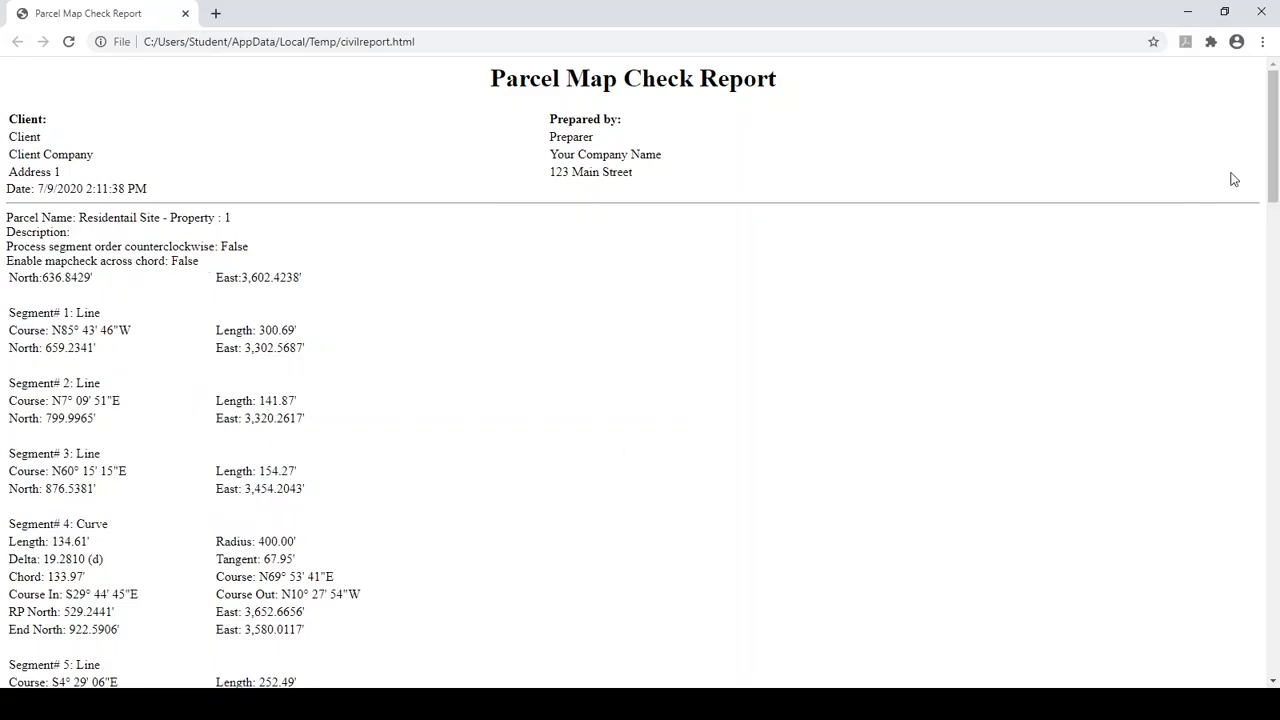
Look through the Parcel Map Check Report to Property 4's closure and precision figures, close it and finish report creation
left_click_drag(1270, 148, 1202, 648)
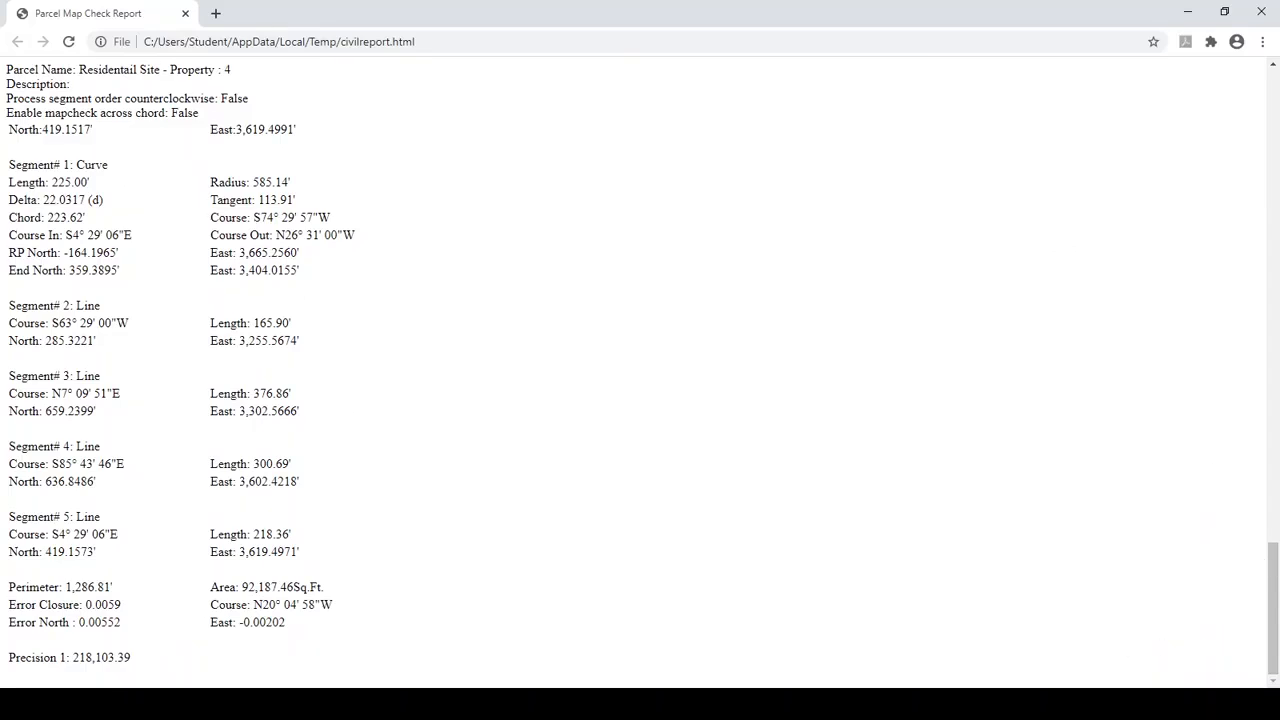
left_click_drag(1274, 598, 1274, 110)
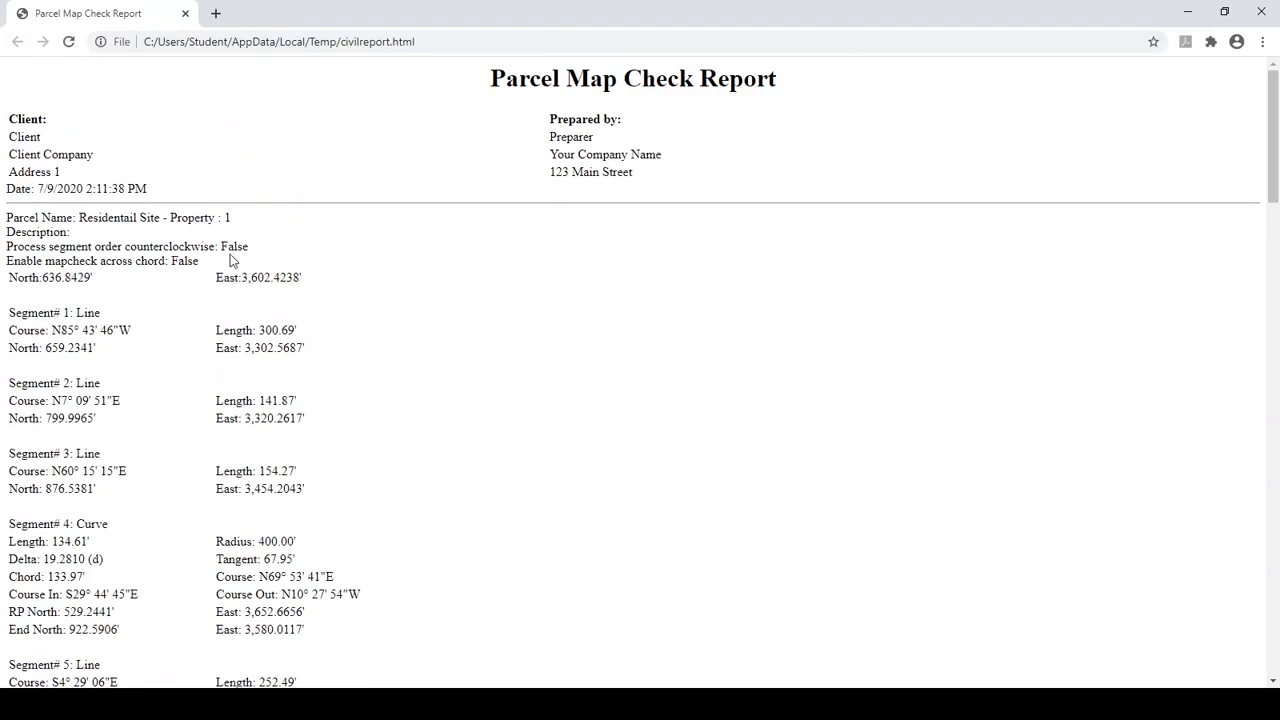
left_click(1261, 12)
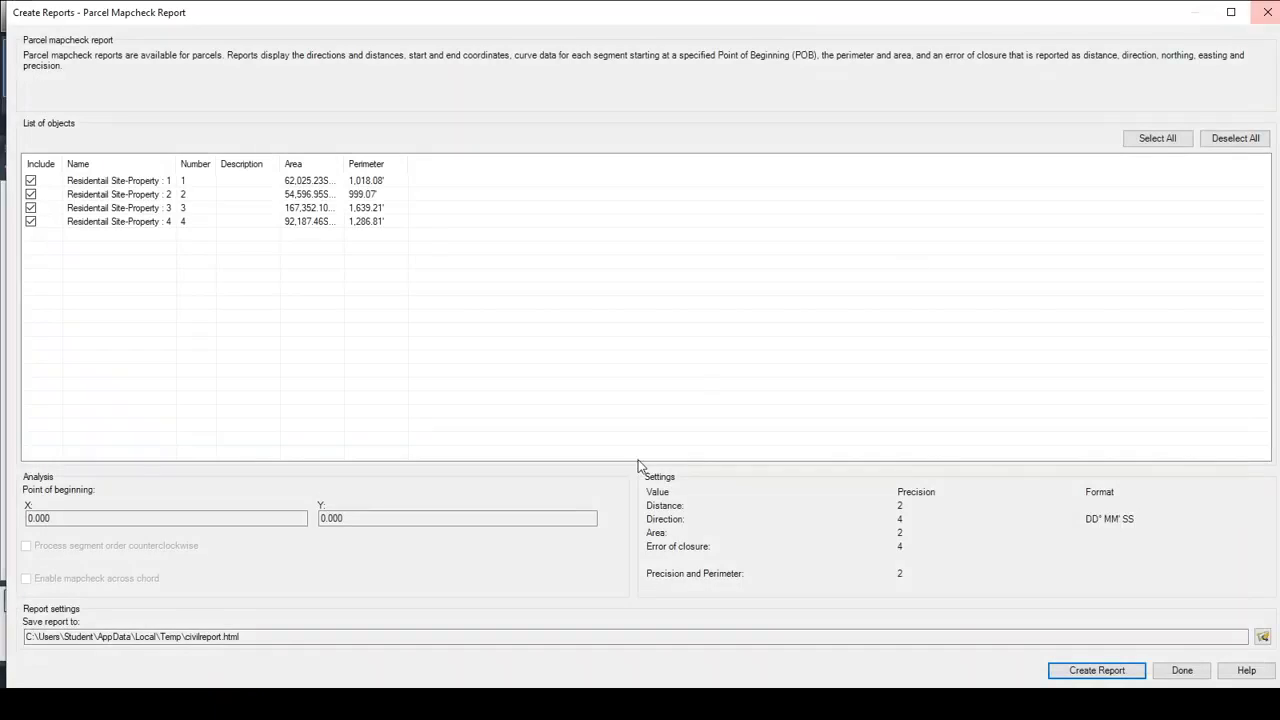
left_click(1182, 670)
middle_click(716, 393)
middle_click(716, 393)
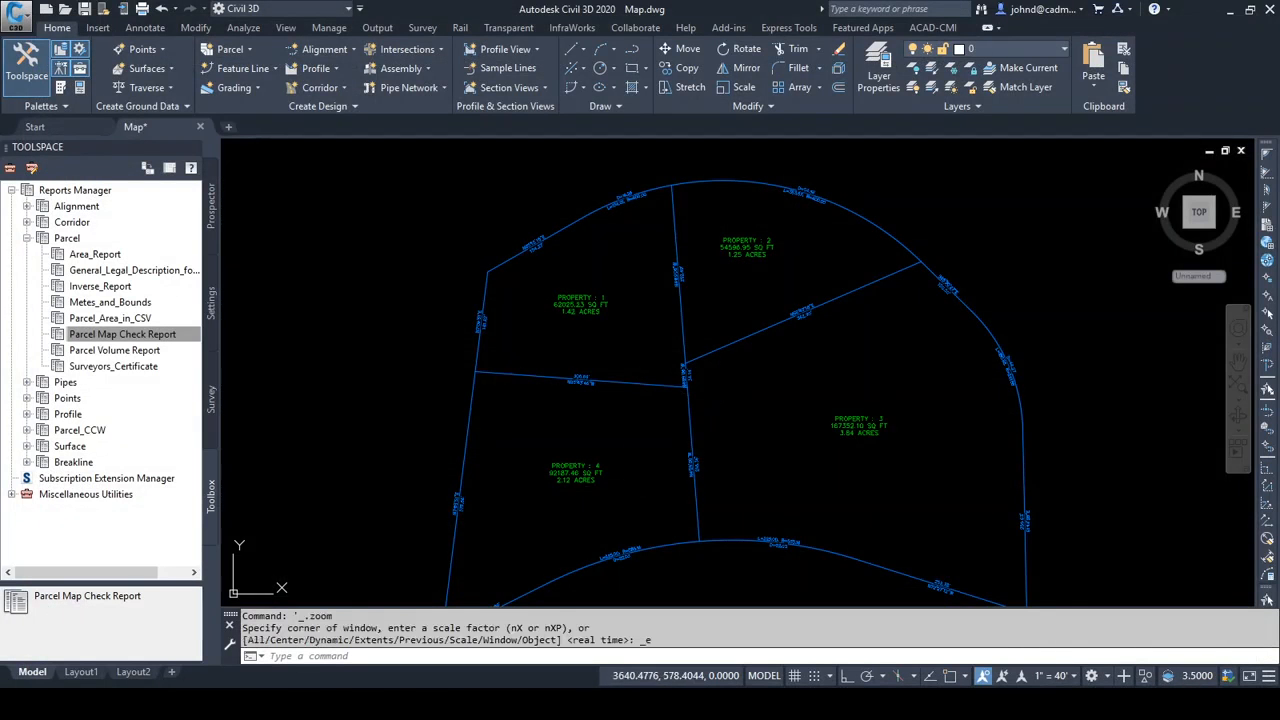
middle_click_drag(822, 353, 814, 355)
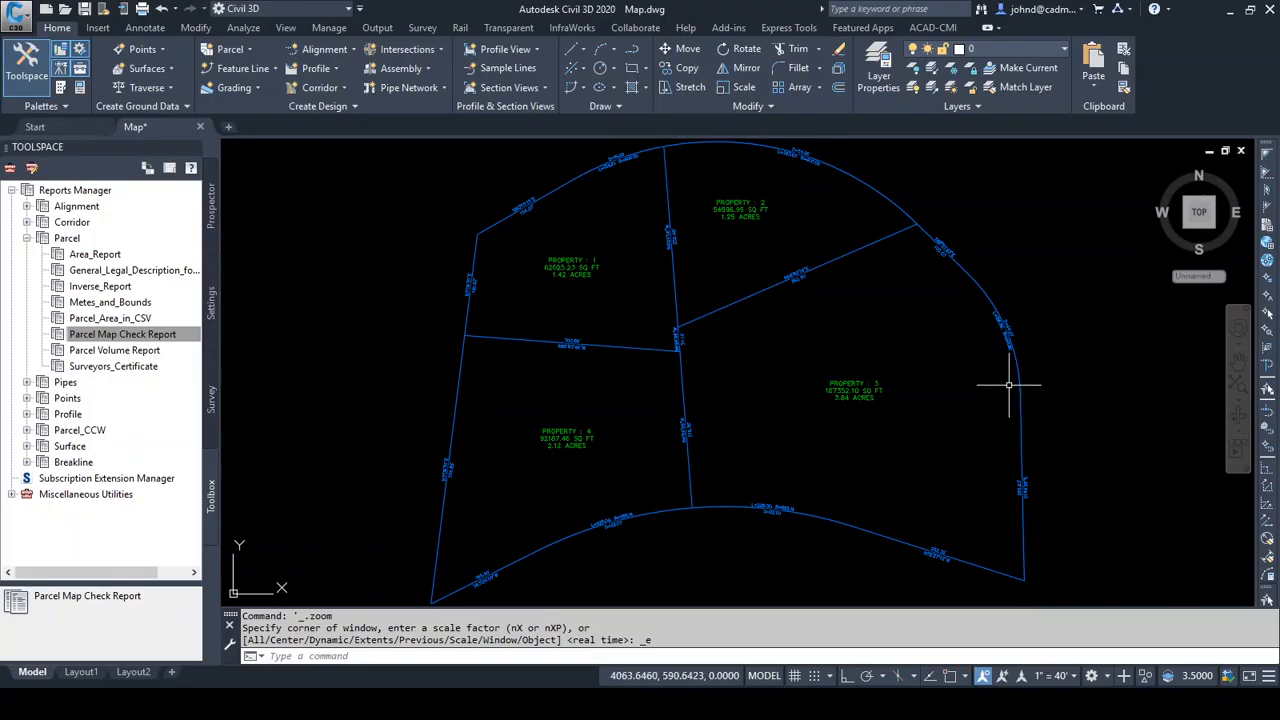